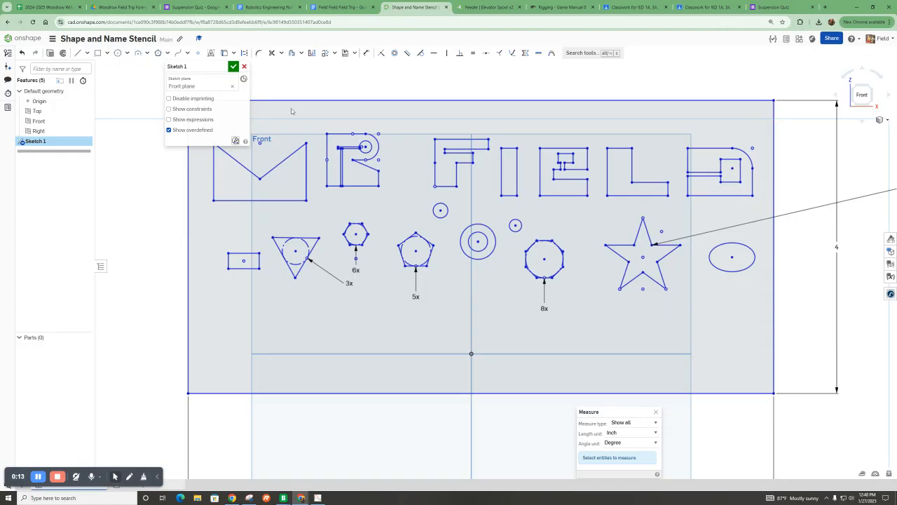
Examine the existing stencil sketch of letters and shapes inside its 8 by 4 outline.
scroll(457, 342, "down", 1)
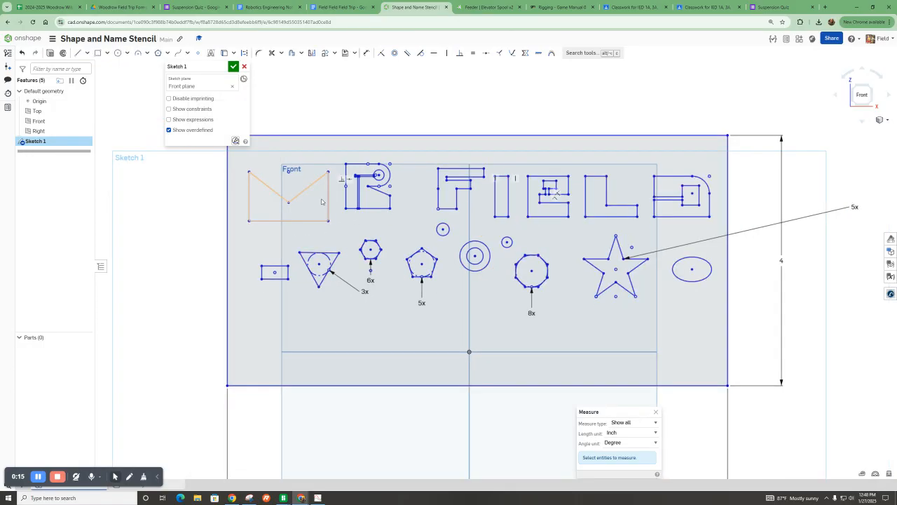
key("ctrl+a")
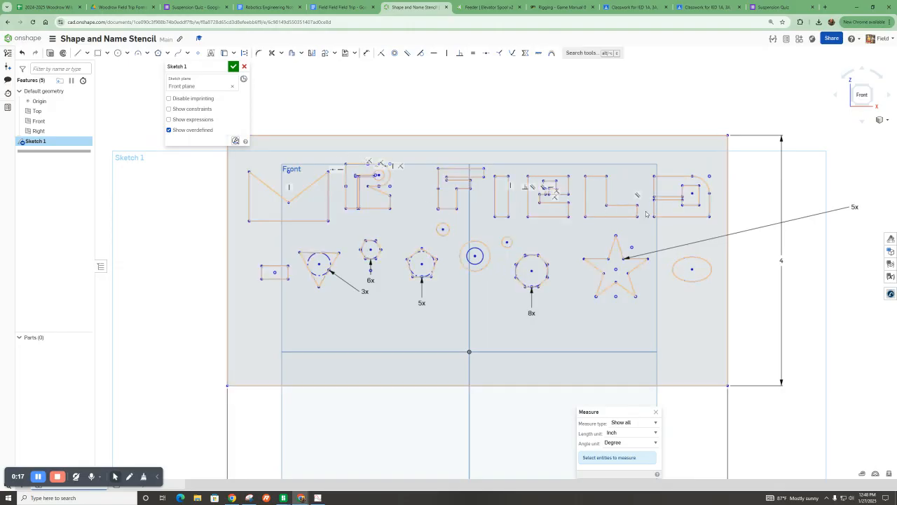
scroll(394, 308, "down", 1)
scroll(394, 308, "down", 2)
left_click(425, 397)
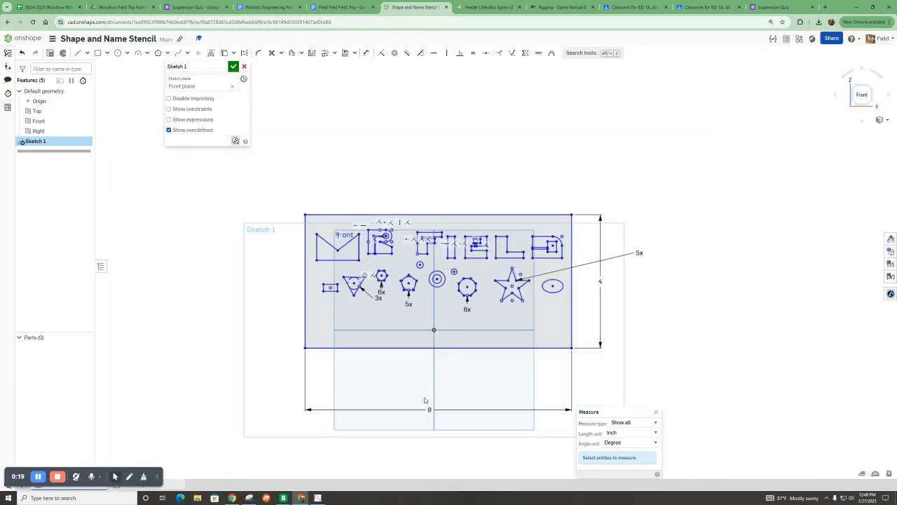
scroll(451, 416, "up", 2)
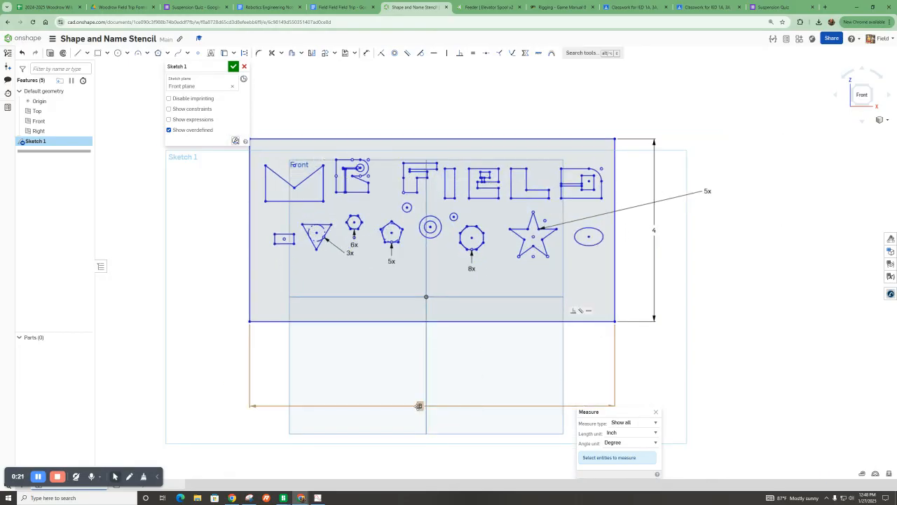
scroll(659, 266, "down", 1)
scroll(412, 191, "up", 1)
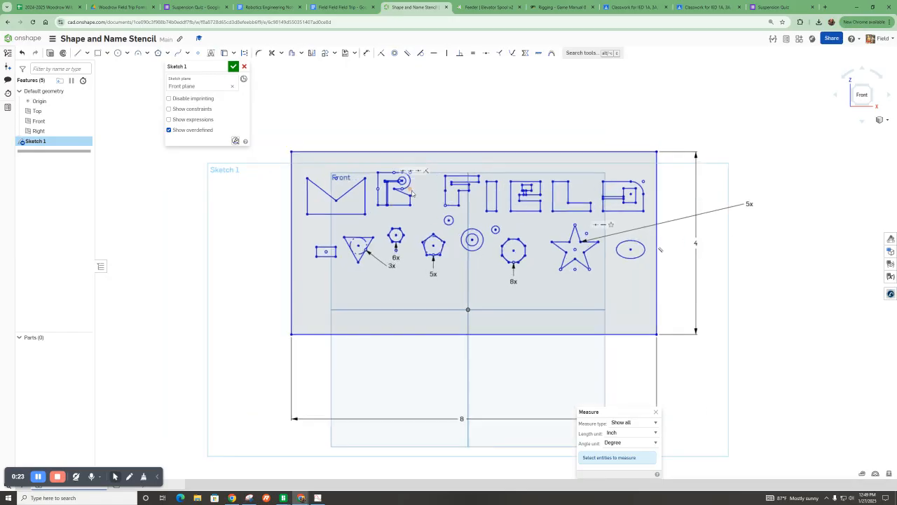
scroll(412, 192, "up", 1)
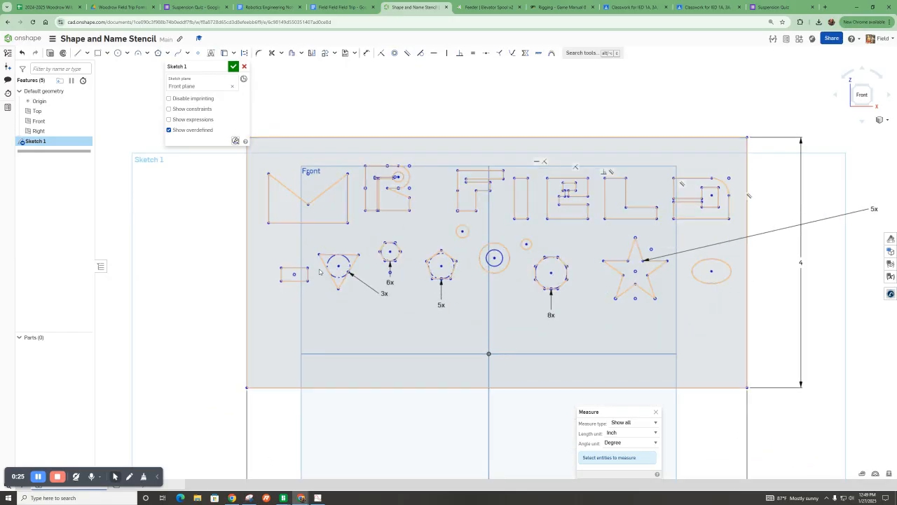
scroll(109, 362, "down", 1)
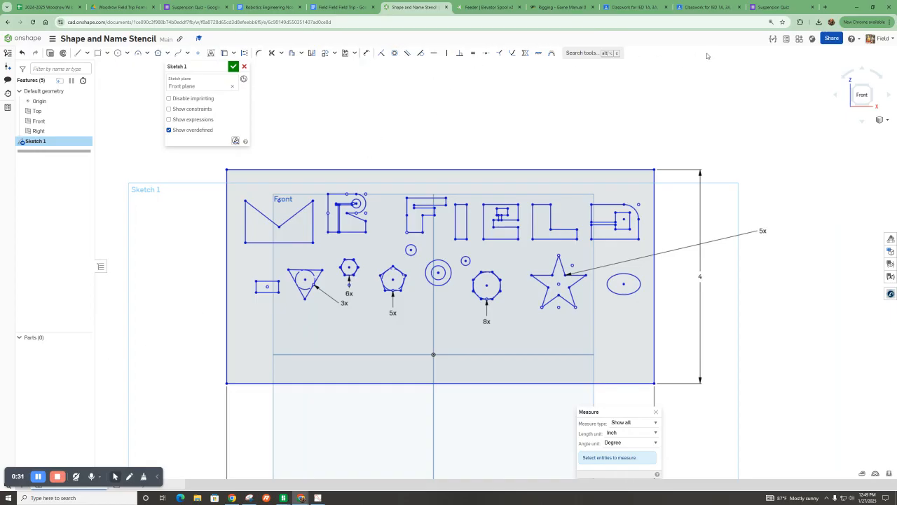
key("ctrl+a")
scroll(385, 221, "up", 1)
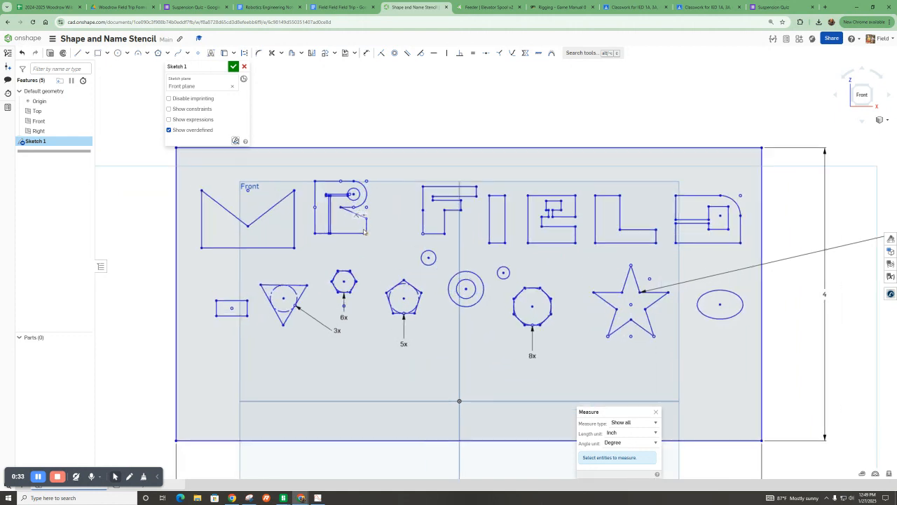
scroll(462, 321, "down", 2)
scroll(462, 321, "down", 1)
left_click(136, 437)
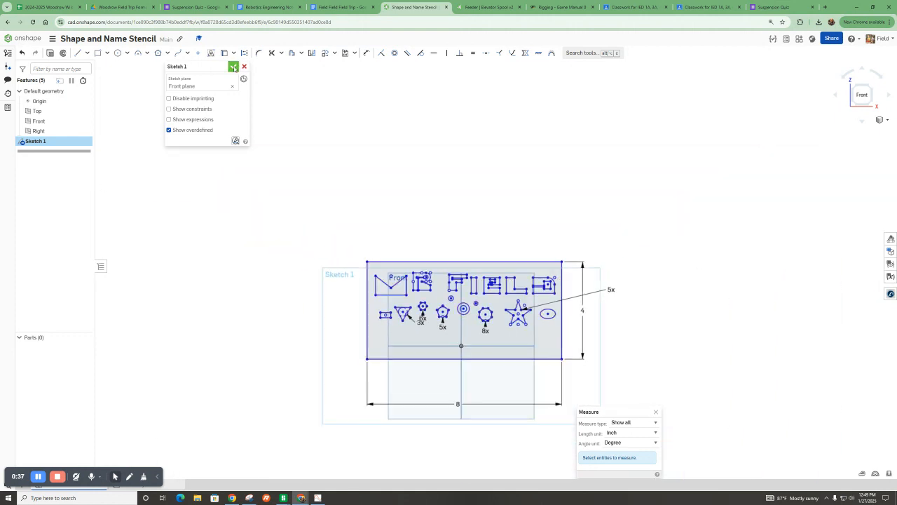
Close Sketch 1 and hide it from the view.
left_click(233, 66)
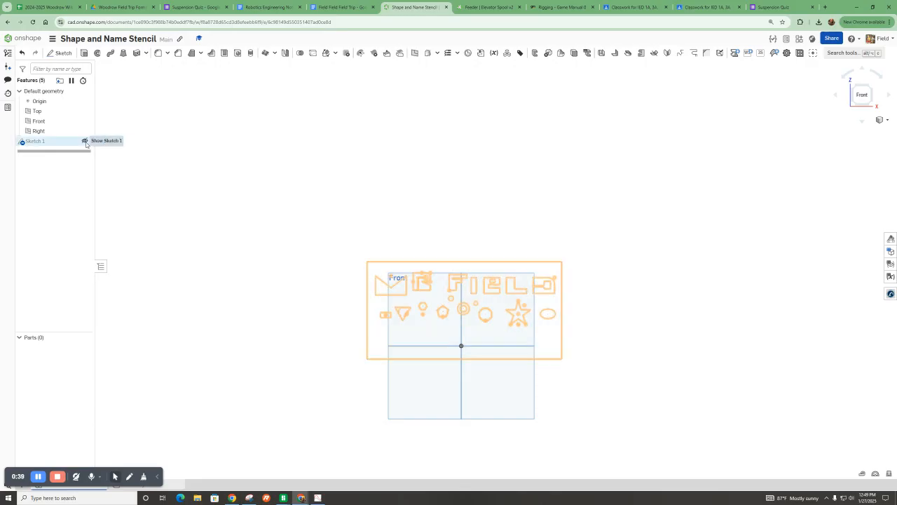
left_click(85, 141)
scroll(491, 434, "up", 1)
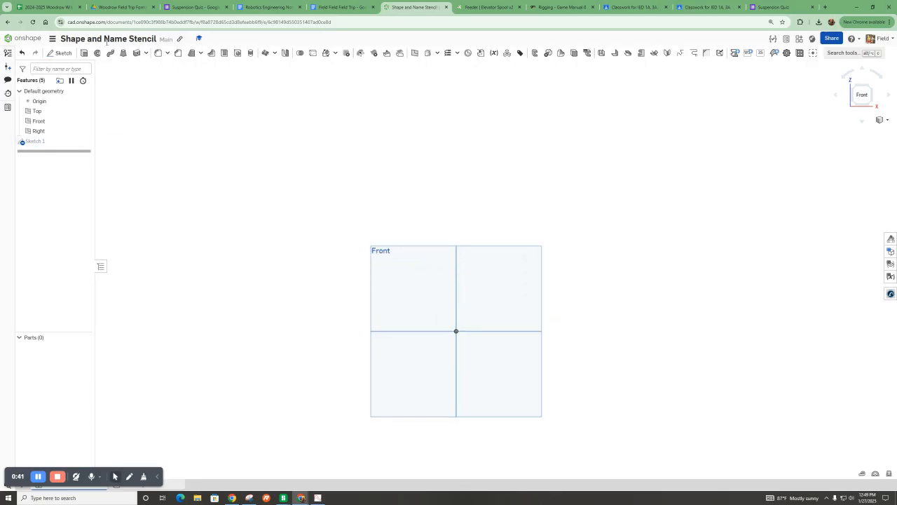
Start a new sketch on the Front plane.
left_click(60, 52)
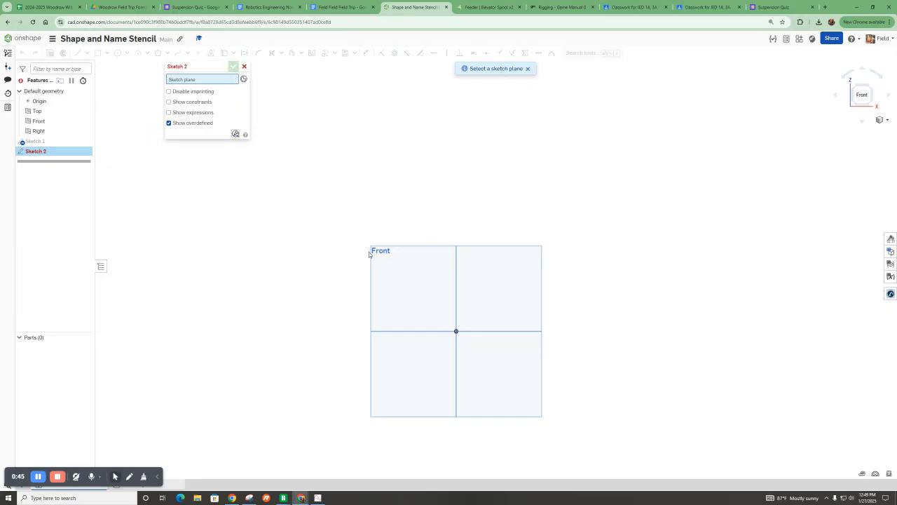
left_click(463, 291)
scroll(467, 187, "up", 5)
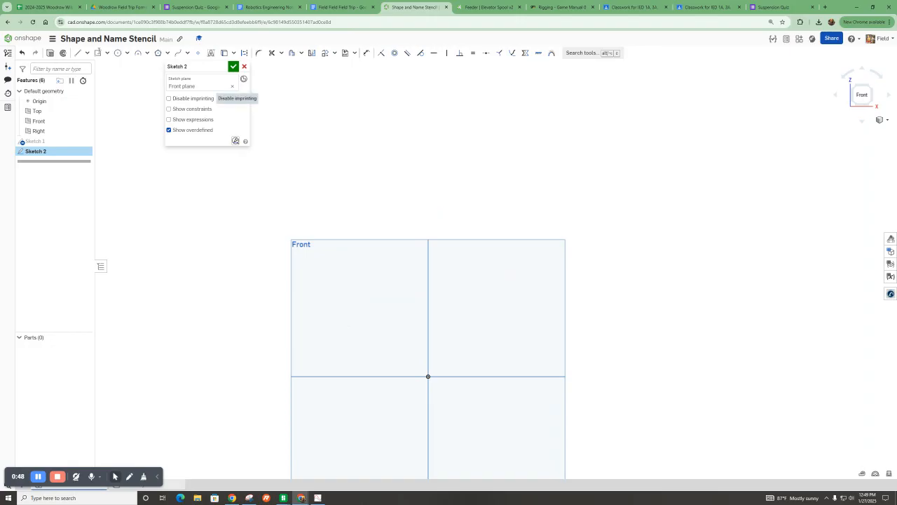
Draw a center-point rectangle about 8.8 by 4.6 inches centered above the origin.
left_click(107, 53)
left_click(119, 80)
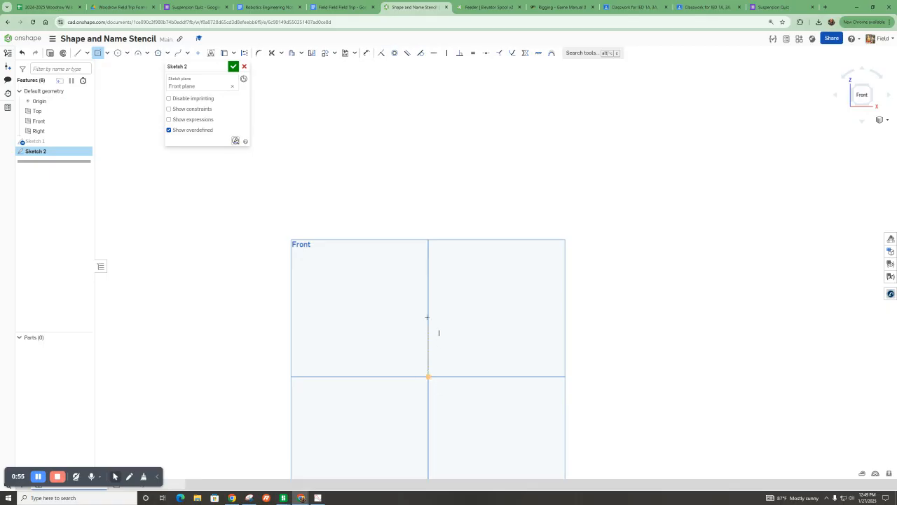
left_click(428, 231)
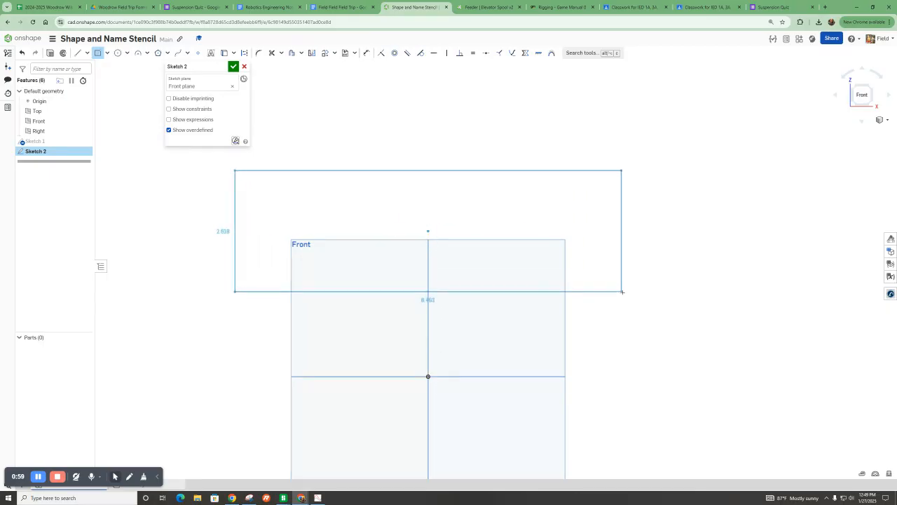
left_click(647, 335)
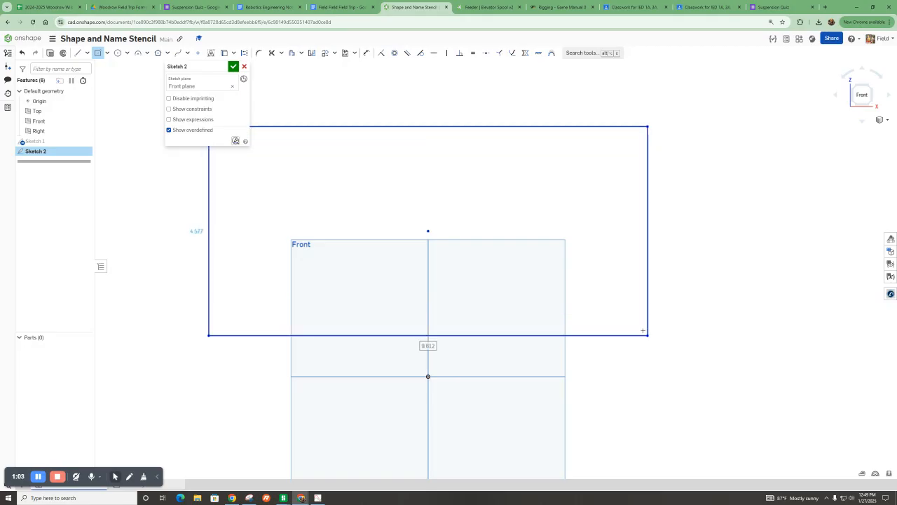
Dimension the rectangle's bottom edge and set its width to 8.
left_click(366, 55)
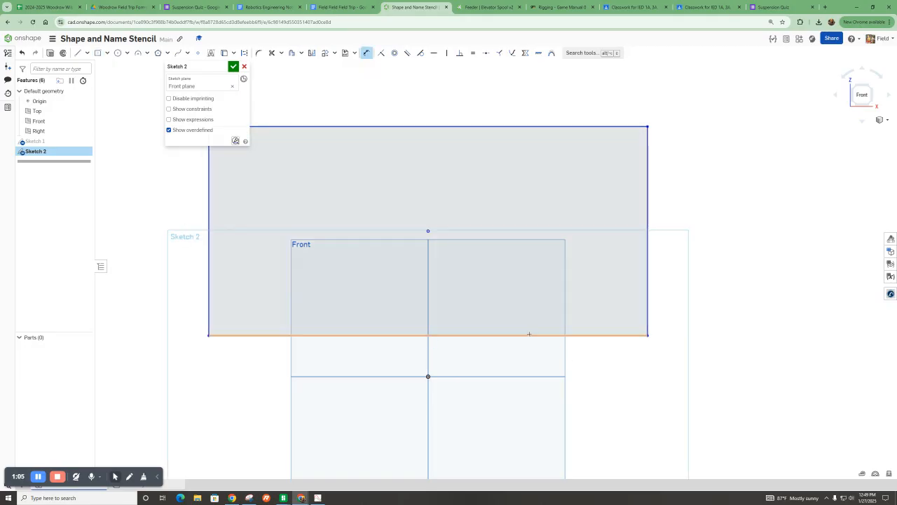
left_click(528, 336)
left_click(444, 356)
type("8")
key("Return")
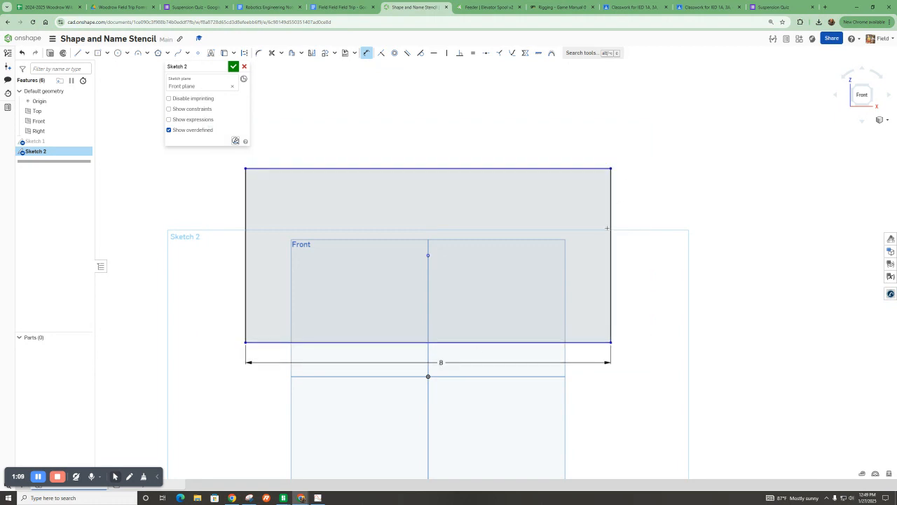
Dimension the rectangle's right edge and set its height to 4.
left_click(609, 228)
left_click(665, 255)
type("4")
key("Return")
scroll(394, 195, "up", 2)
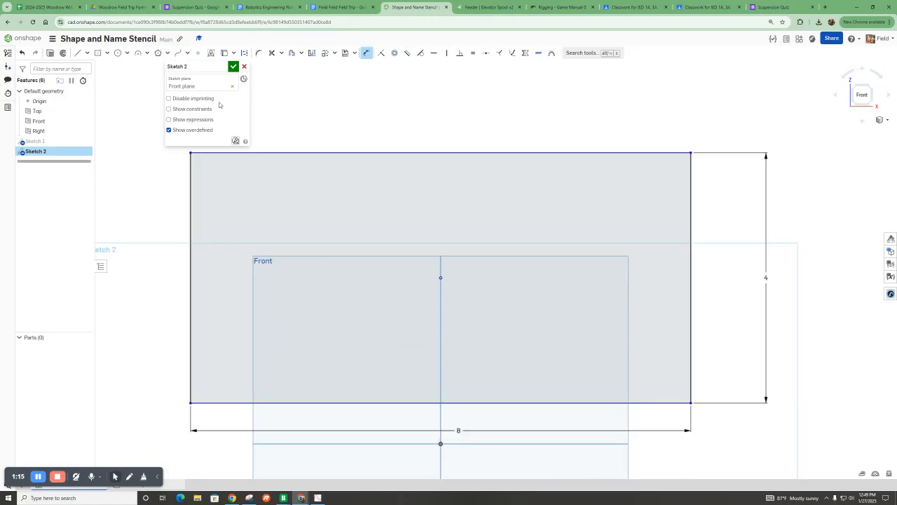
left_click(97, 53)
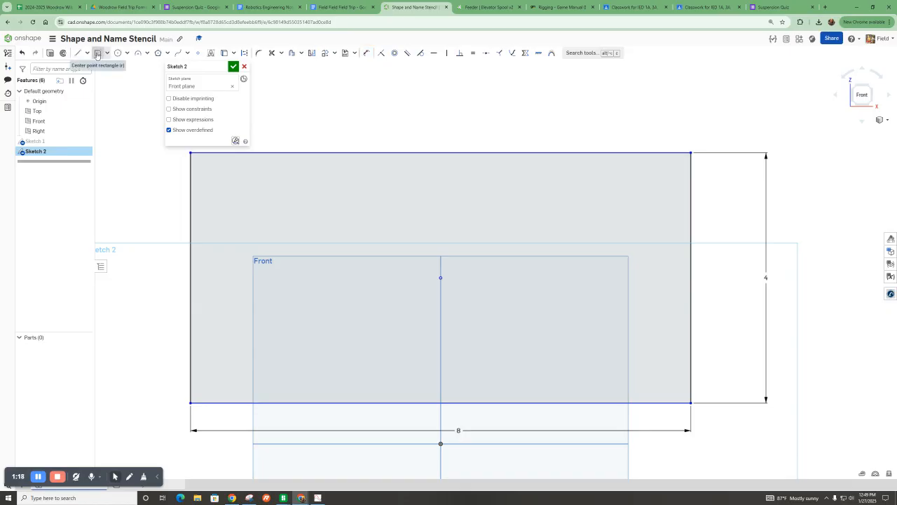
left_click(216, 175)
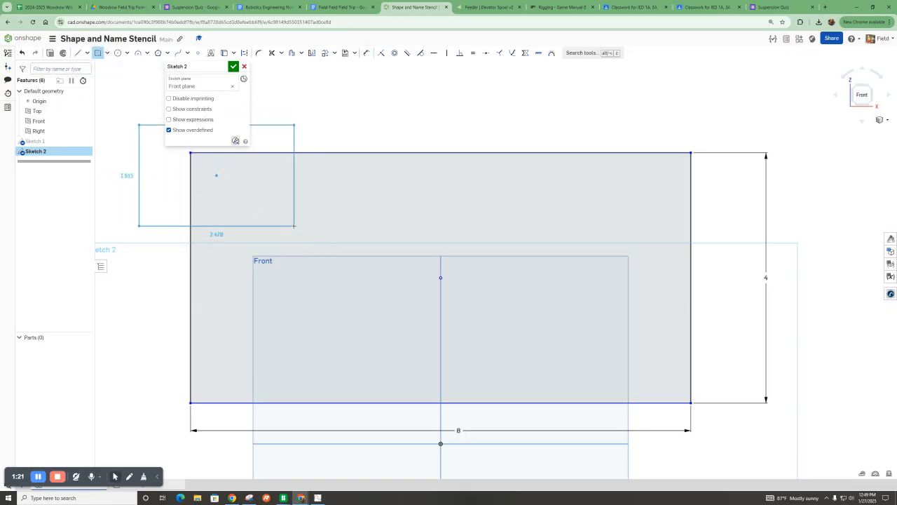
key("Escape")
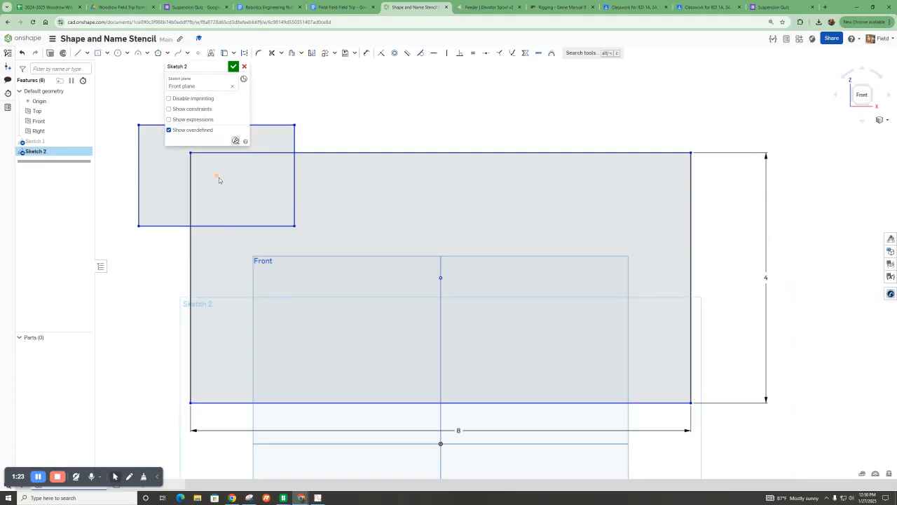
mouse_move(236, 182)
left_mouse_down()
mouse_move(301, 227)
mouse_move(301, 210)
left_mouse_up()
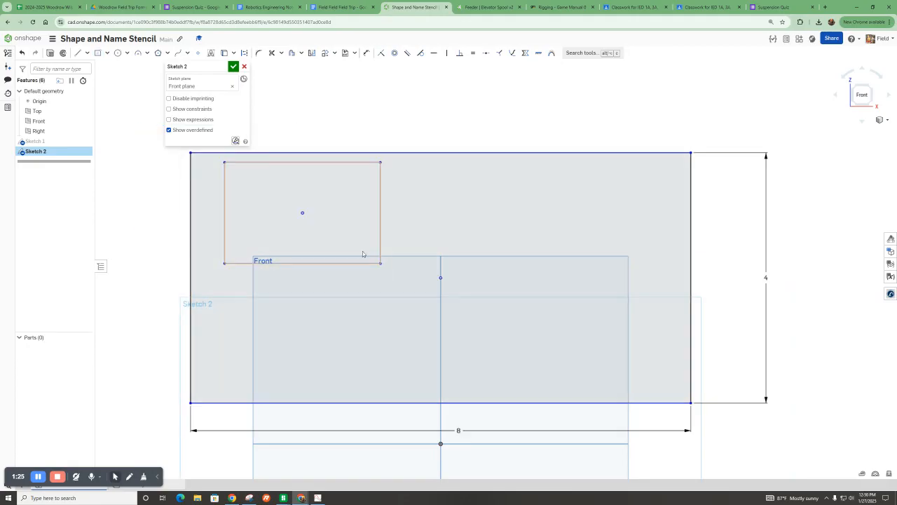
left_click_drag(382, 265, 261, 230)
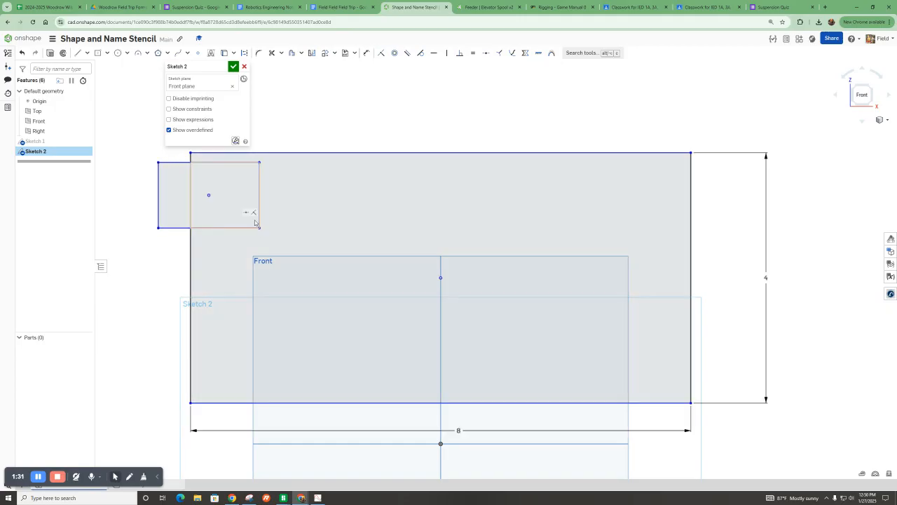
key("ctrl+z")
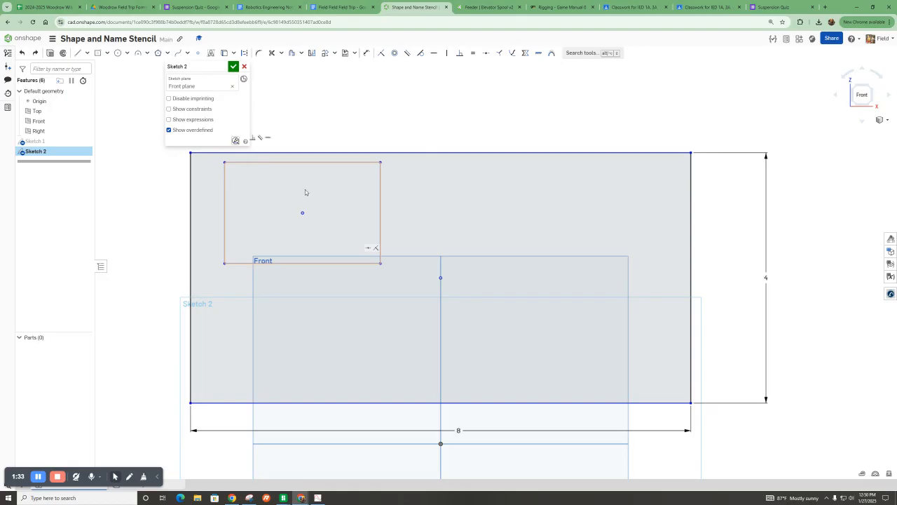
key("ctrl+z")
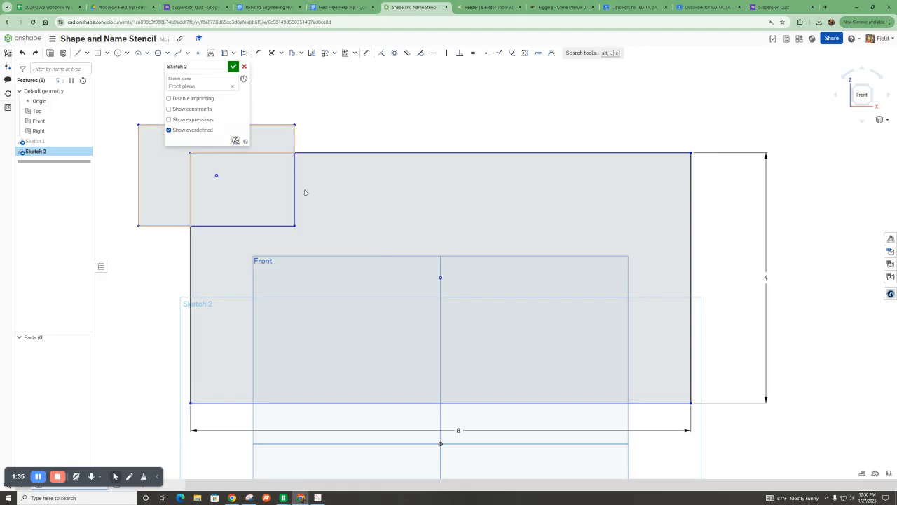
key("ctrl+z")
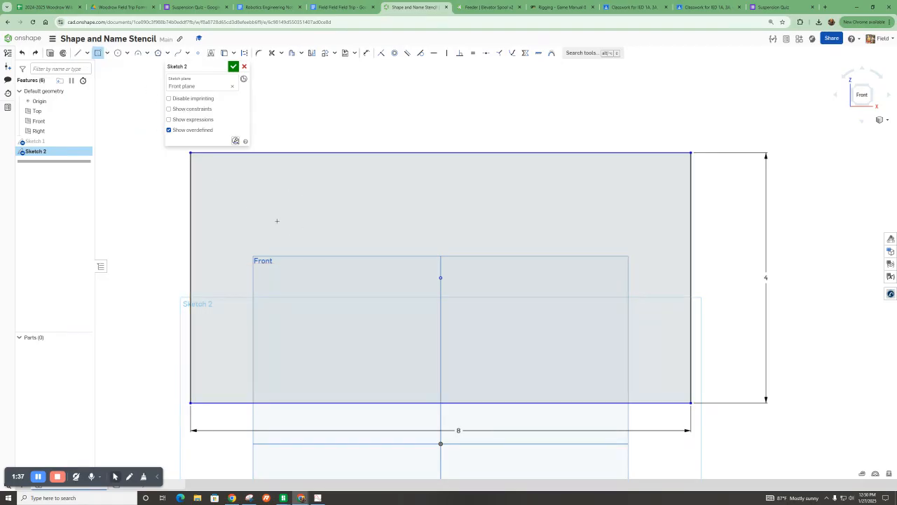
Switch to the corner rectangle and draw a small rectangle near the outline's top-left corner.
left_click(107, 54)
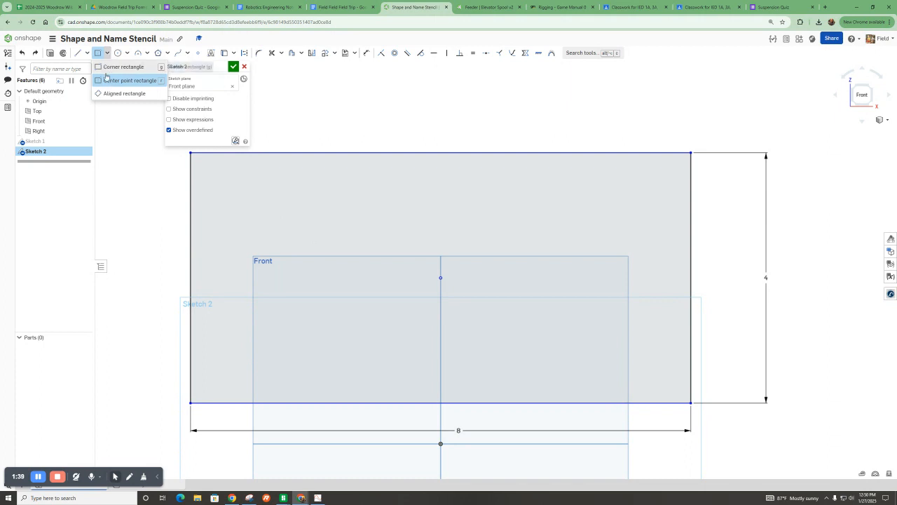
left_click(107, 82)
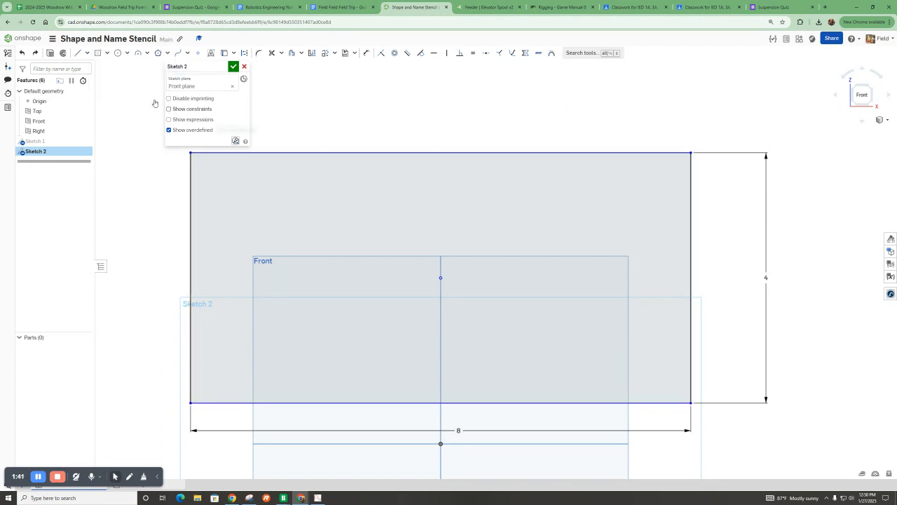
left_click(107, 54)
left_click(112, 67)
left_click(220, 169)
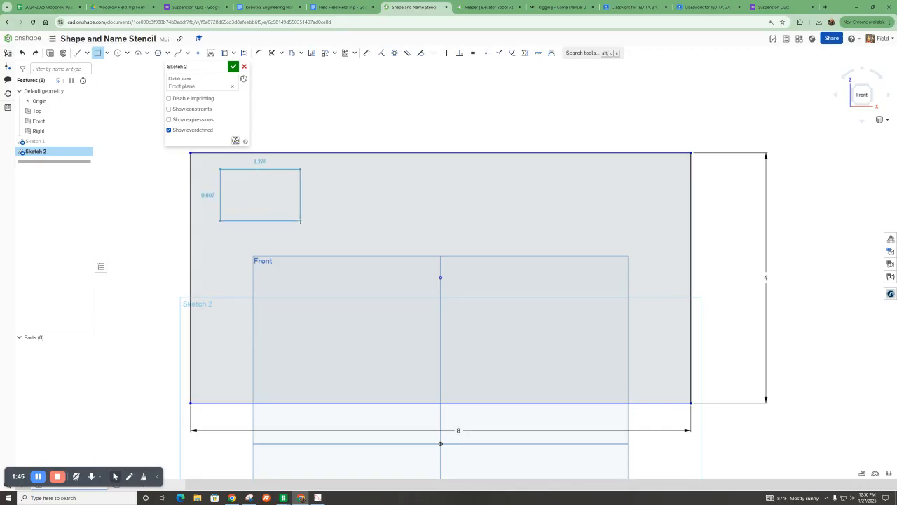
left_click(298, 237)
Draw a vertical line from the small rectangle's top edge midpoint up past the outline's top edge.
left_click(78, 52)
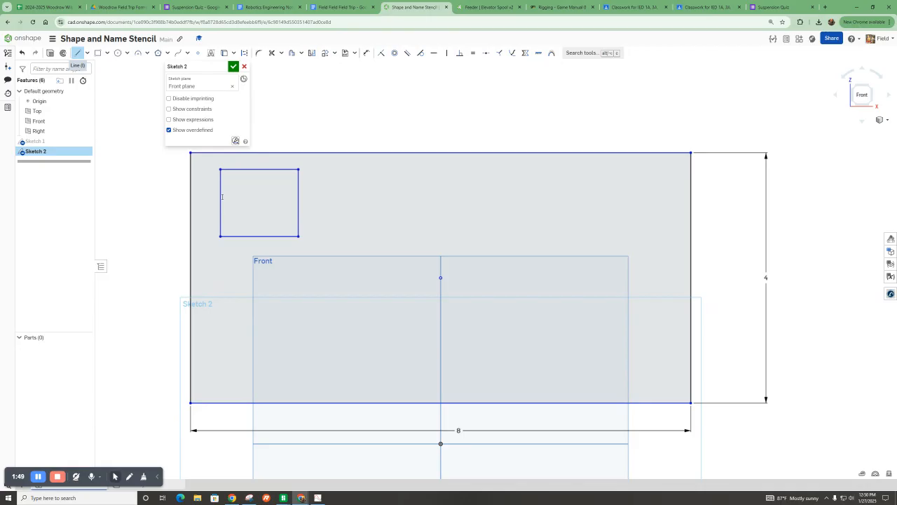
left_click(260, 169)
left_click(259, 136)
key("Escape")
Select the new line and turn on Show constraints to inspect its constraints.
scroll(196, 153, "up", 3)
left_click(297, 145)
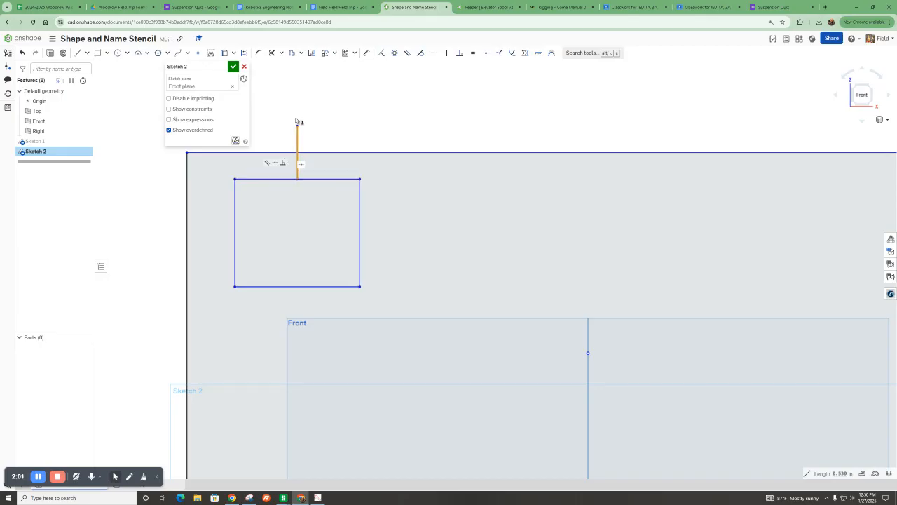
left_click(178, 110)
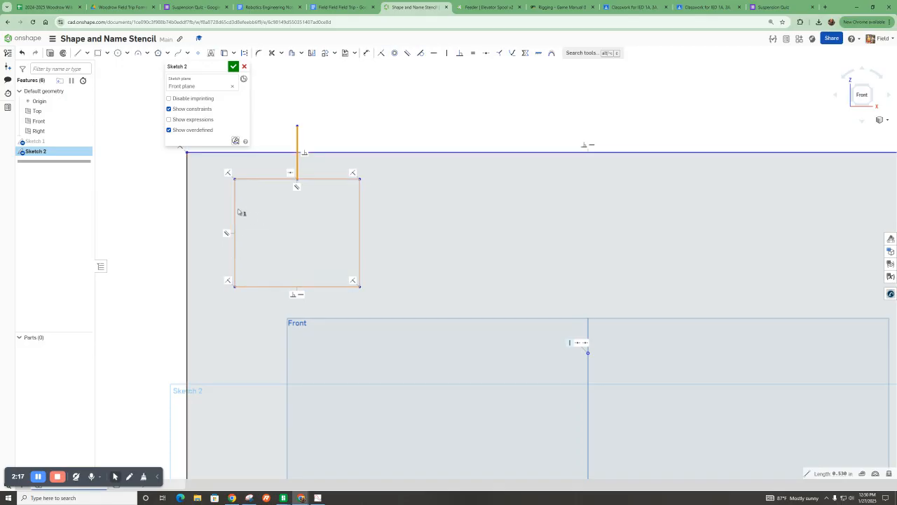
left_click(304, 153)
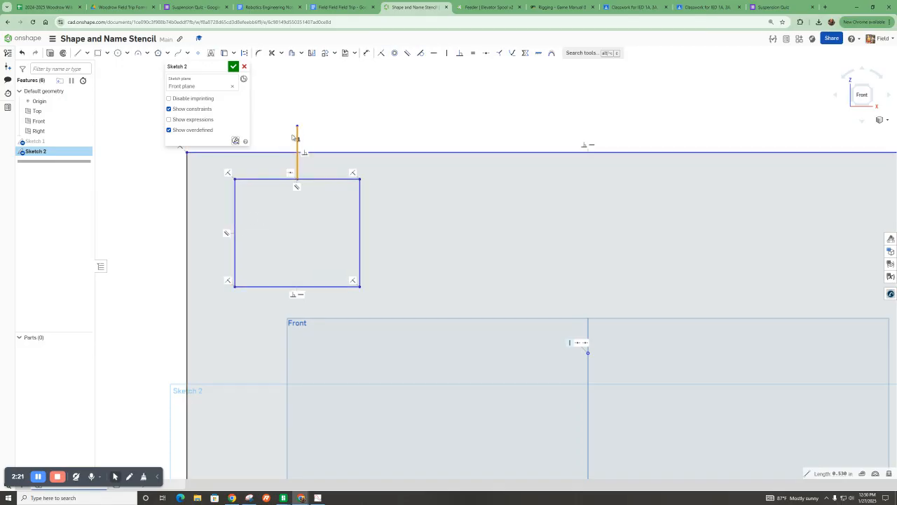
key("Escape")
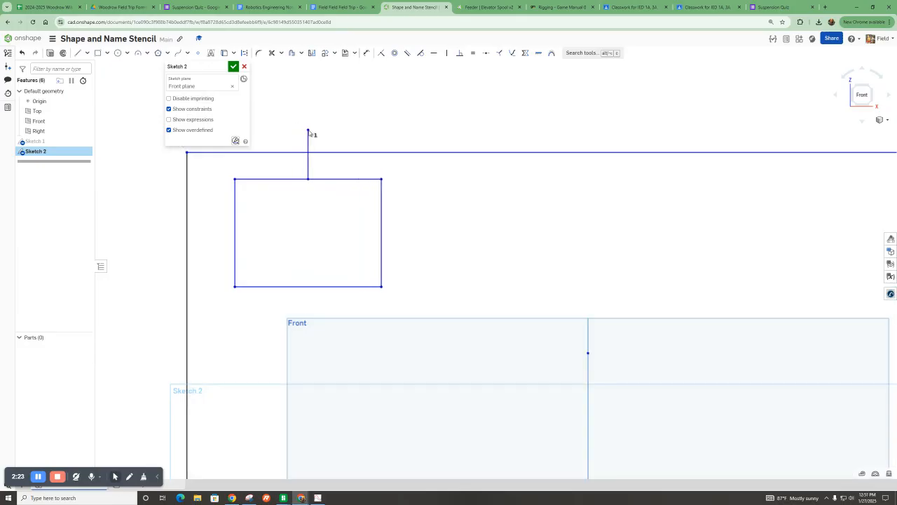
Delete the constraint where the vertical line meets the outline's top edge.
left_click_drag(298, 129, 288, 126)
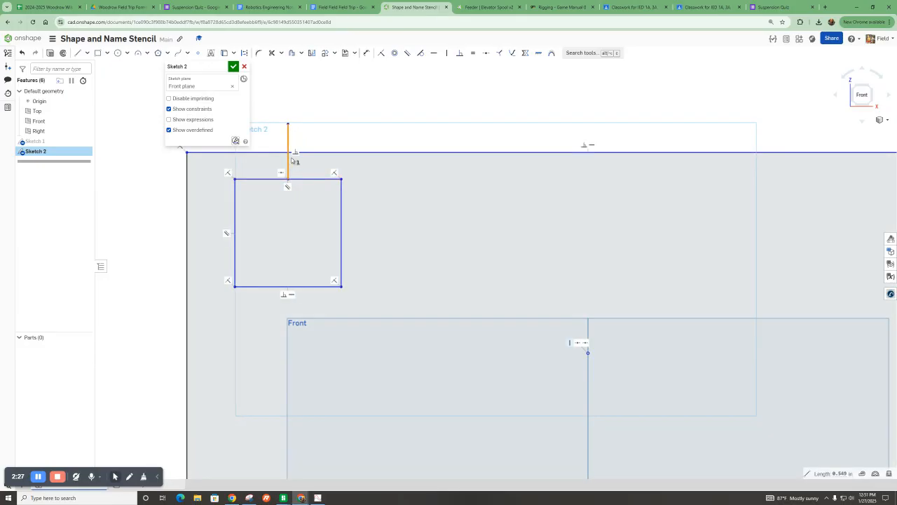
left_click(295, 153)
key("Delete")
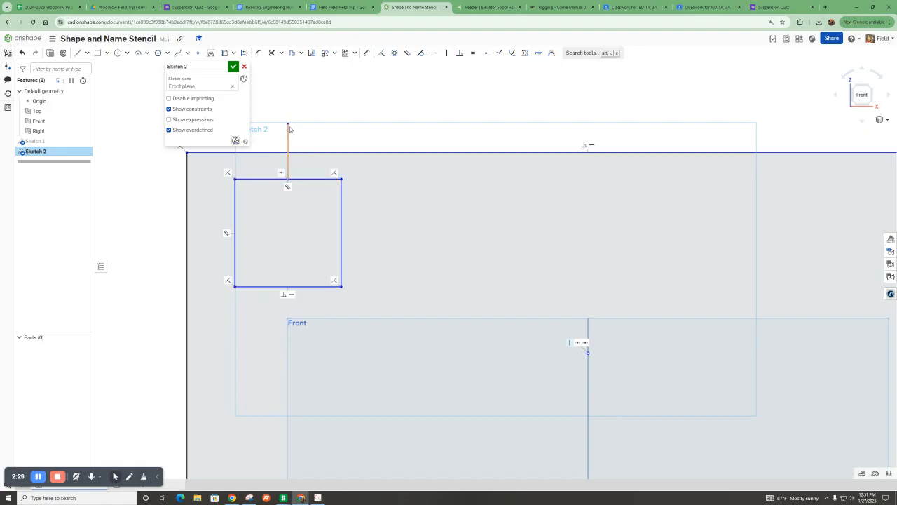
left_click_drag(290, 127, 305, 138)
key("ctrl+z")
scroll(359, 210, "down", 1)
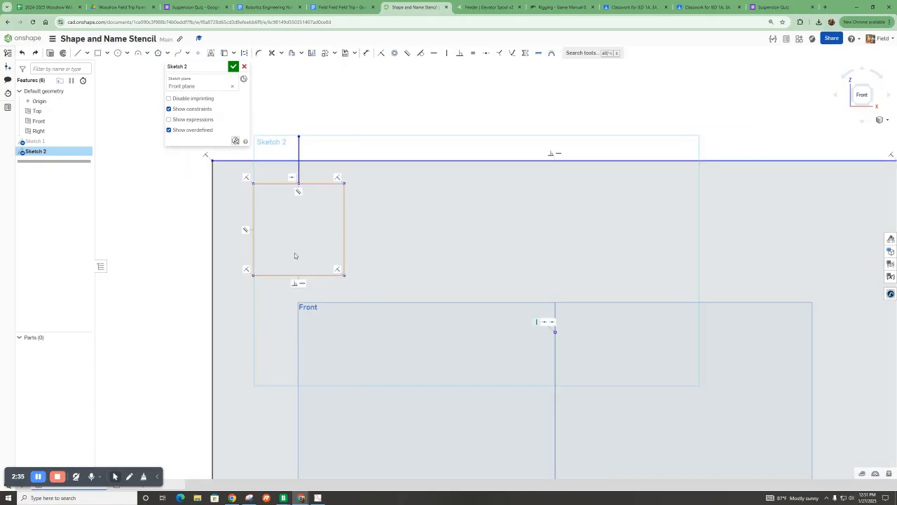
Draw a V from the small rectangle's top corners down to its centre, then trim away its top edge and the vertical line to form an M.
left_click(80, 54)
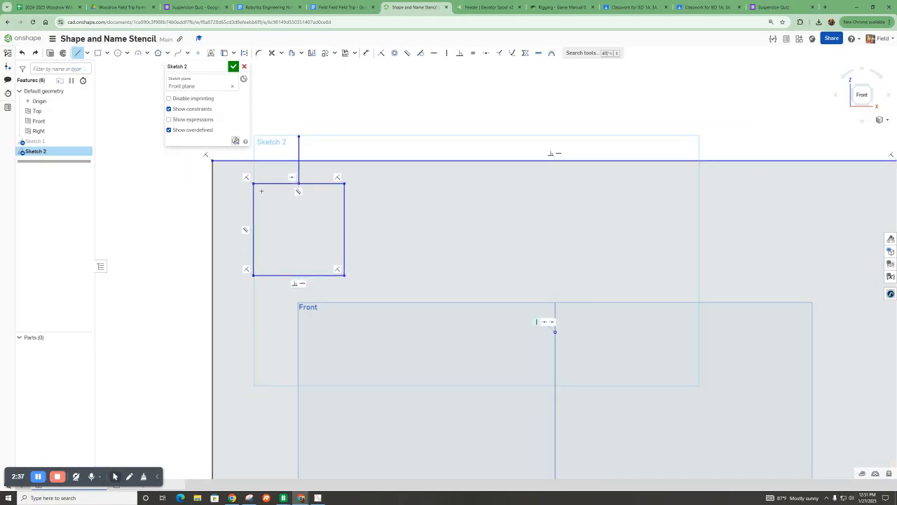
left_click(253, 184)
left_click(297, 232)
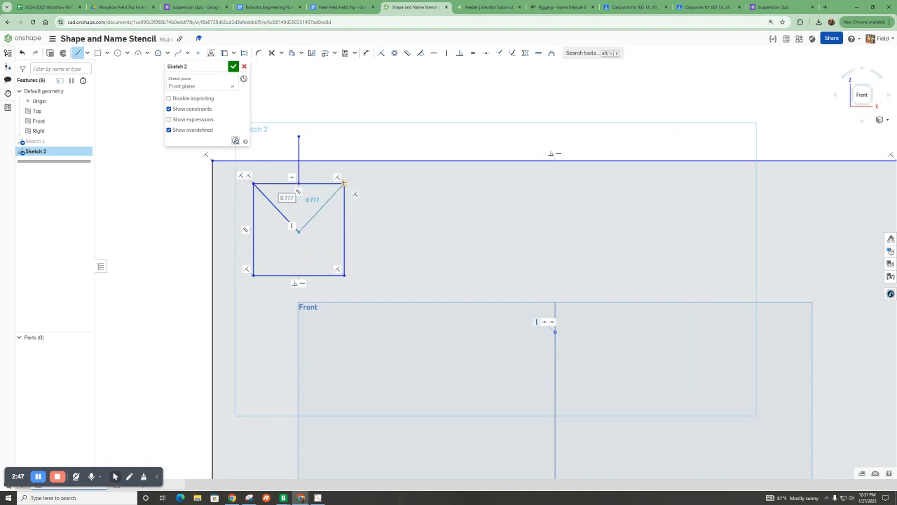
left_click(344, 183)
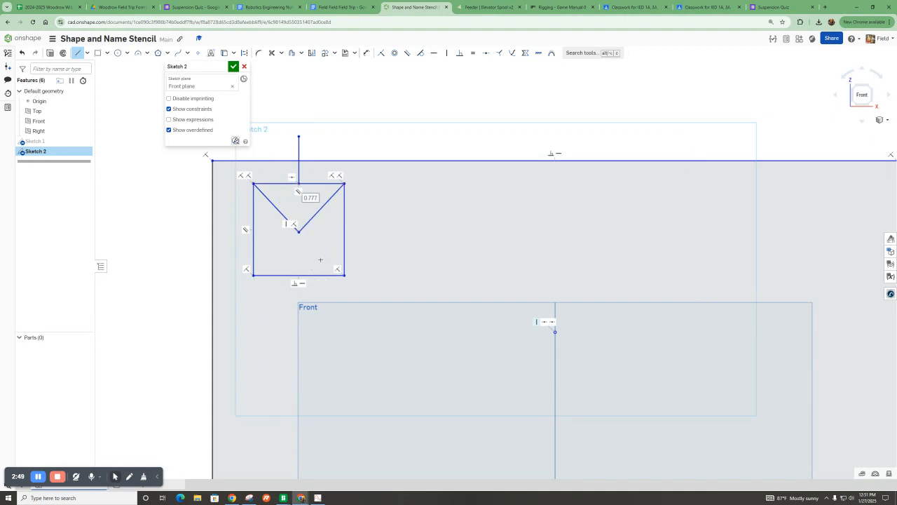
left_click(272, 52)
mouse_move(291, 177)
left_mouse_down()
mouse_move(309, 187)
mouse_move(311, 174)
mouse_move(282, 149)
left_mouse_up()
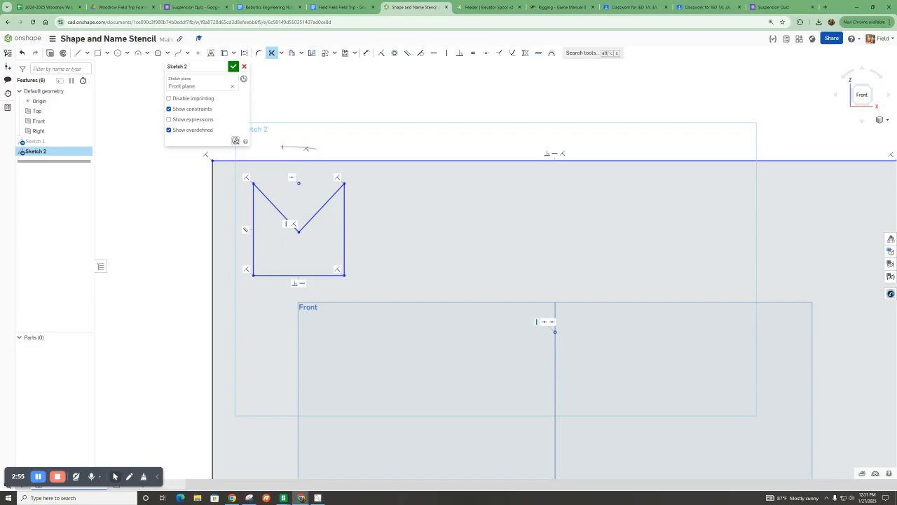
Draw a second corner rectangle about 0.79 by 0.71 inch to the right of the M.
left_click(97, 53)
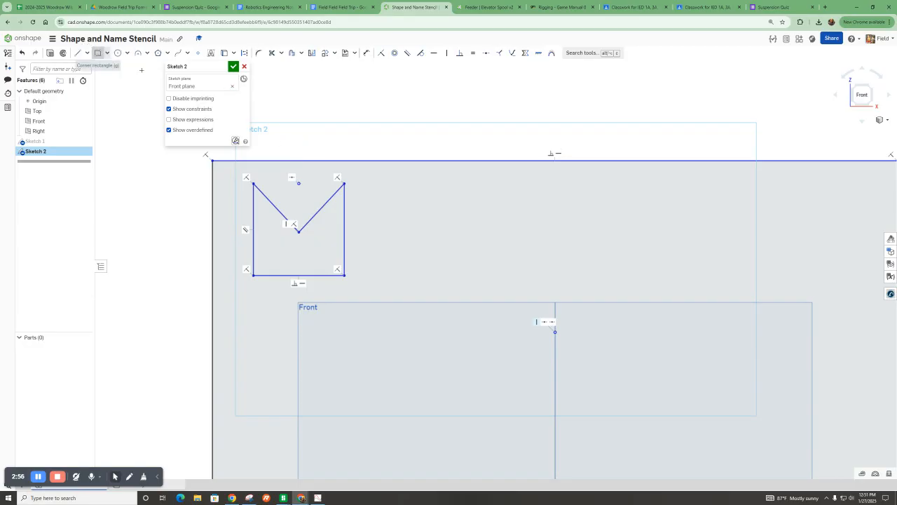
left_click(366, 186)
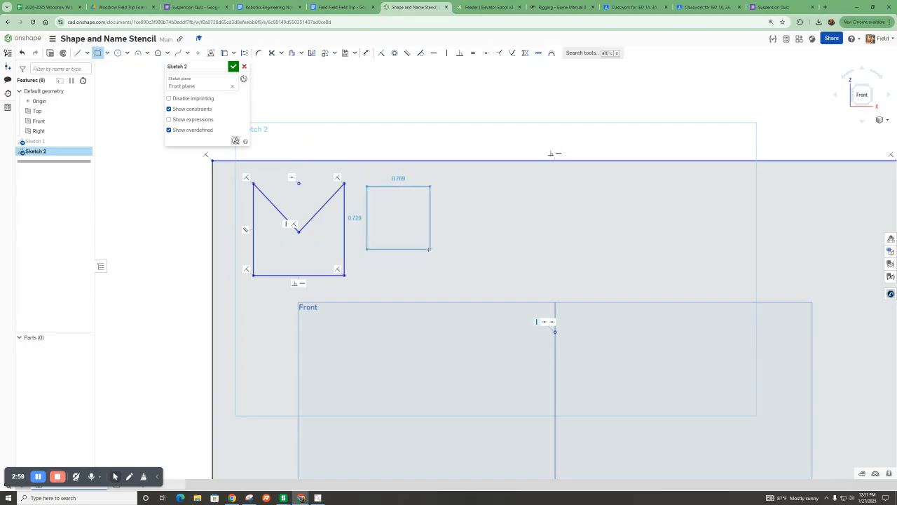
left_click(435, 246)
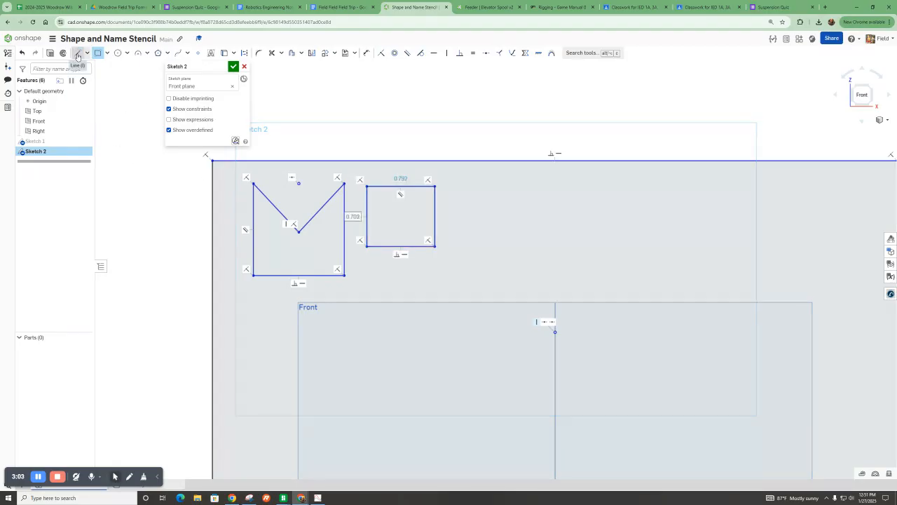
left_click(108, 53)
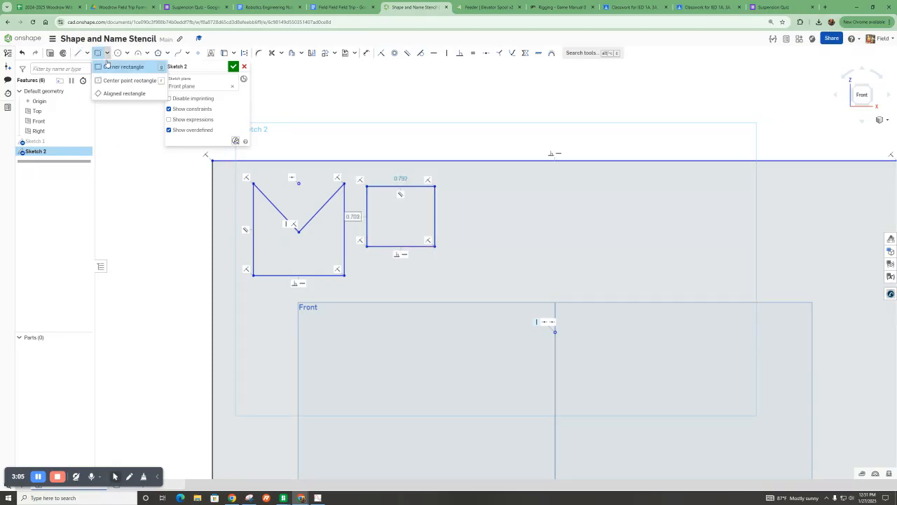
left_click(106, 67)
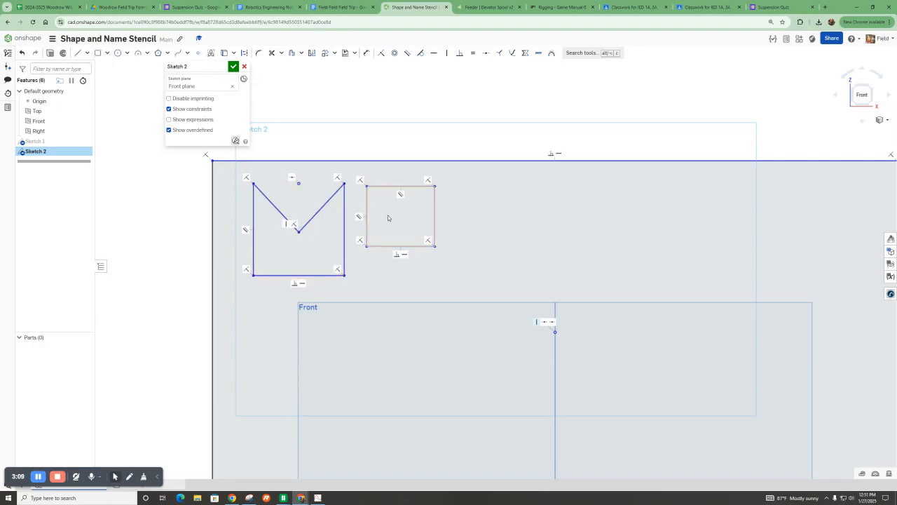
Draw a horizontal line from the second rectangle's right edge to its middle and a diagonal back, then trim the edge between them.
scroll(480, 218, "up", 1)
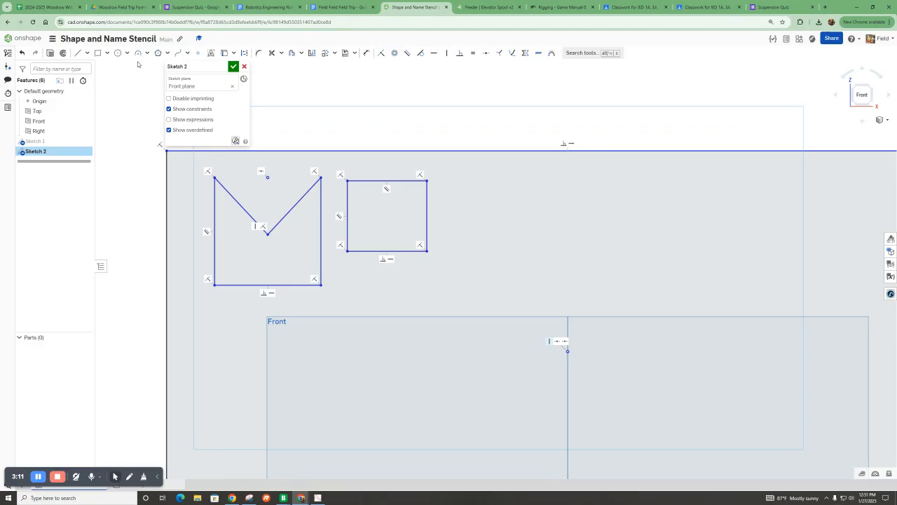
left_click(78, 53)
left_click(427, 215)
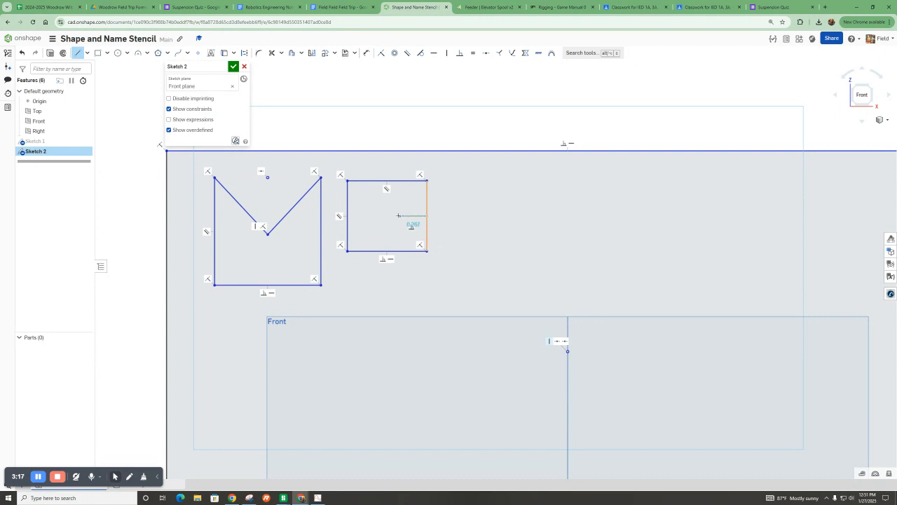
left_click(386, 216)
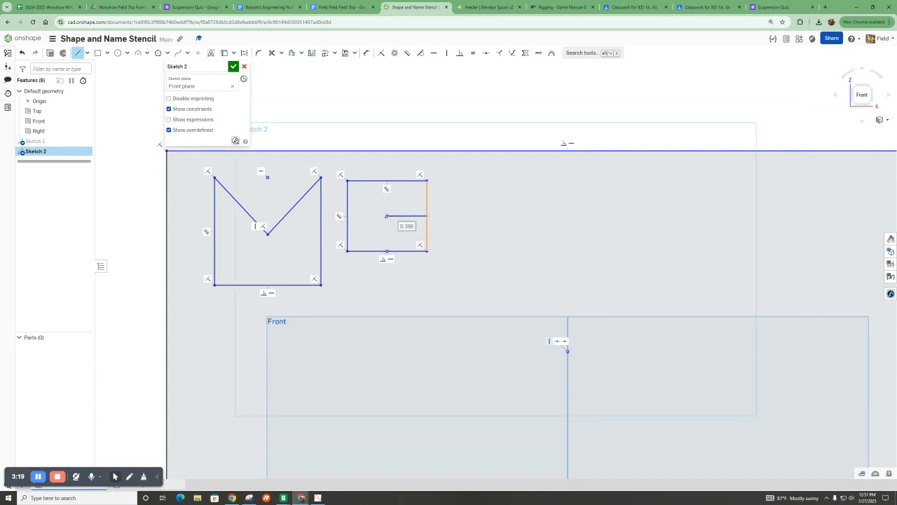
left_click(427, 231)
left_click(272, 53)
left_click(426, 223)
scroll(448, 211, "up", 3)
left_click(77, 53)
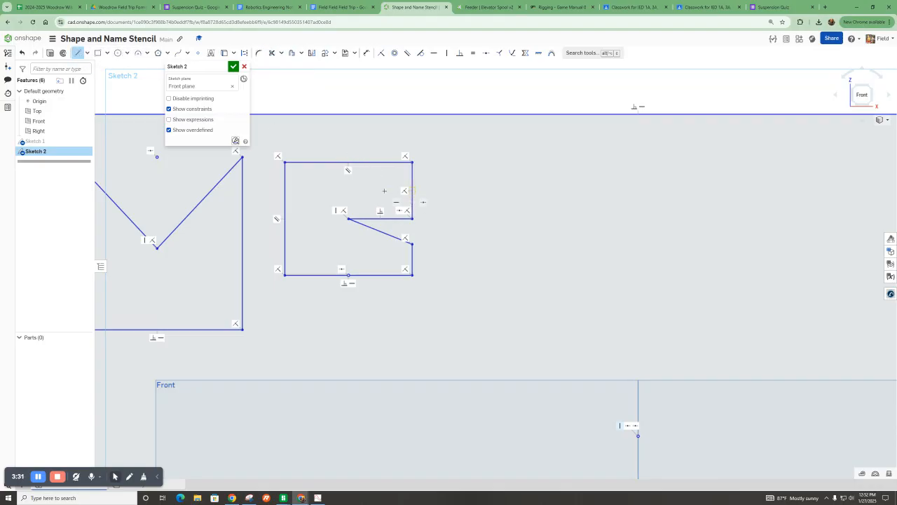
left_click(127, 53)
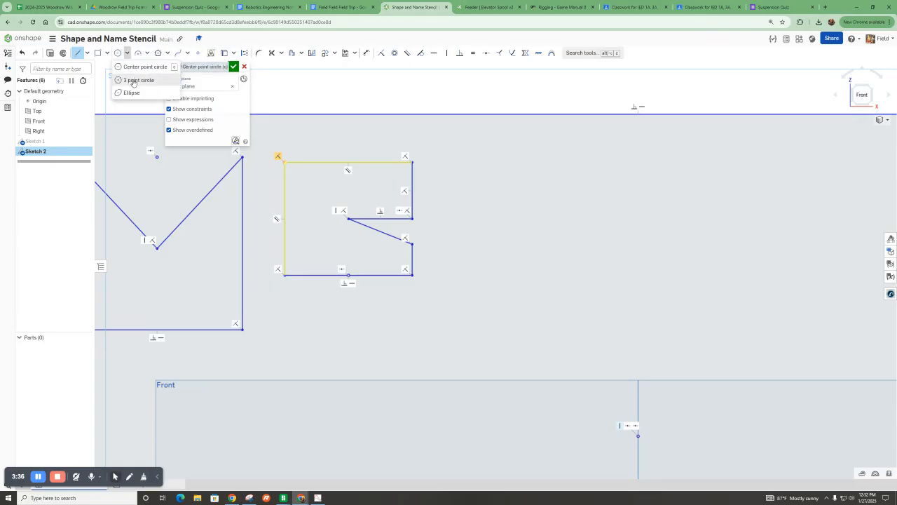
left_click(136, 80)
left_click(380, 217)
left_click(379, 161)
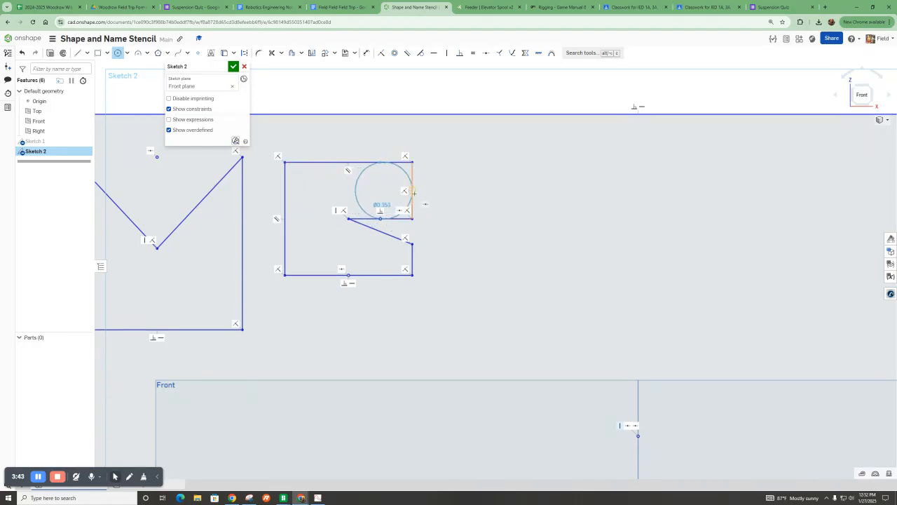
left_click(139, 54)
left_click(117, 54)
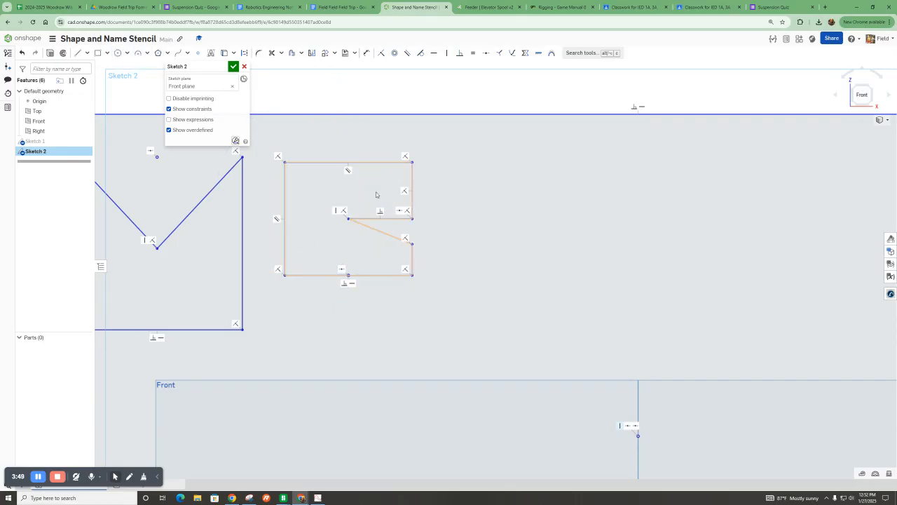
Draw a three-point arc from the rectangle's top edge to the horizontal line's end, bulging to the right.
left_click(138, 54)
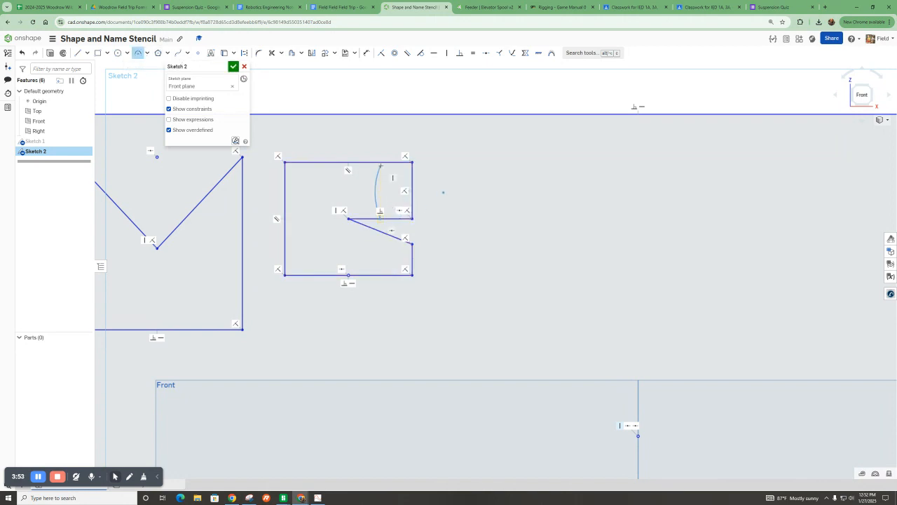
left_click(379, 162)
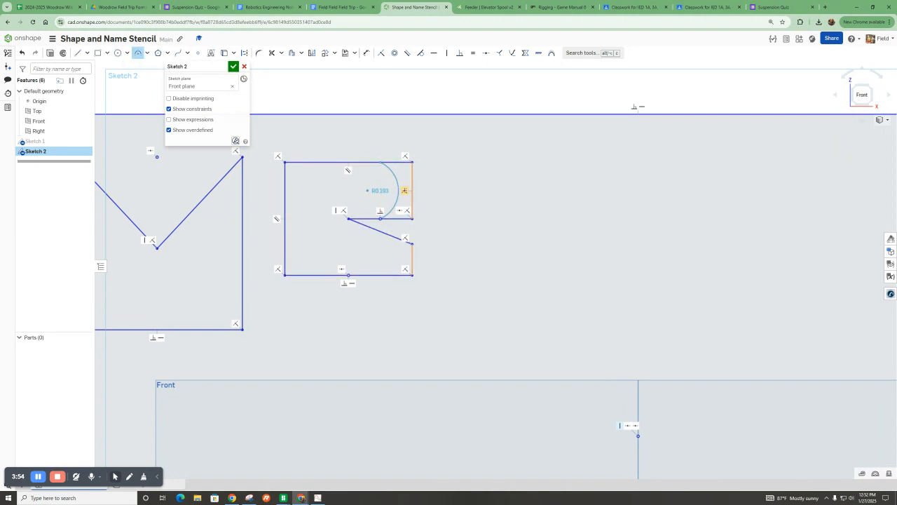
left_click(423, 191)
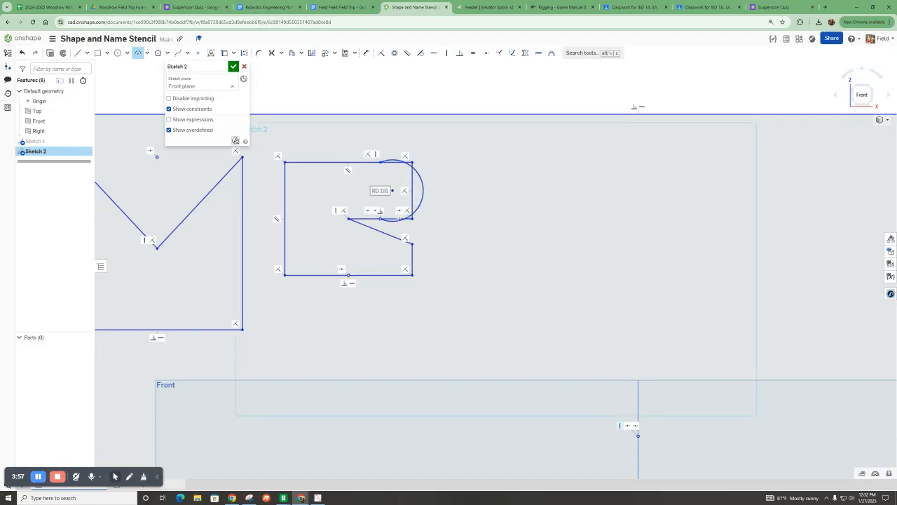
Make the arc tangent to the rectangle's right edge.
scroll(376, 223, "up", 2)
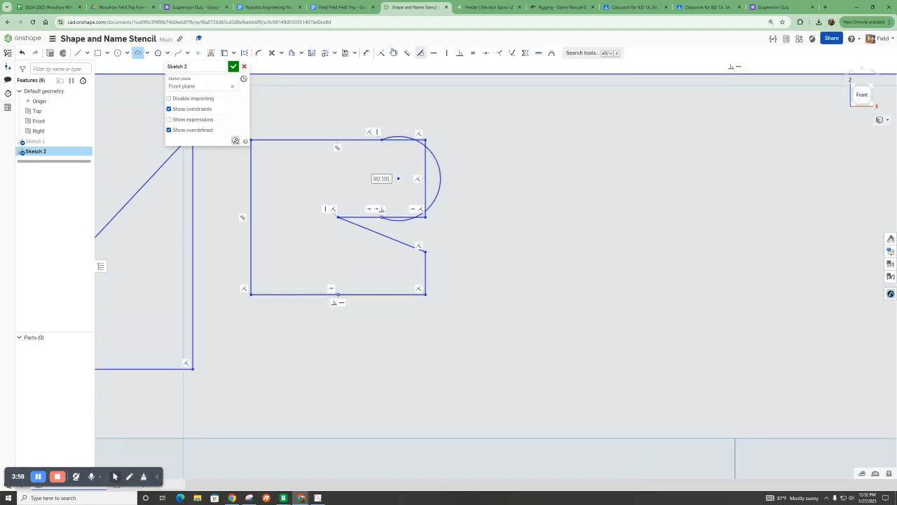
left_click(421, 53)
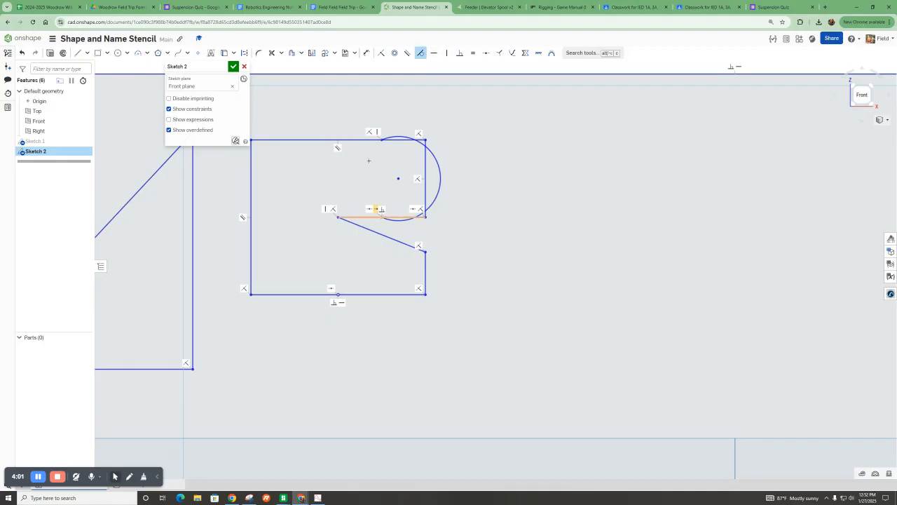
left_click(402, 137)
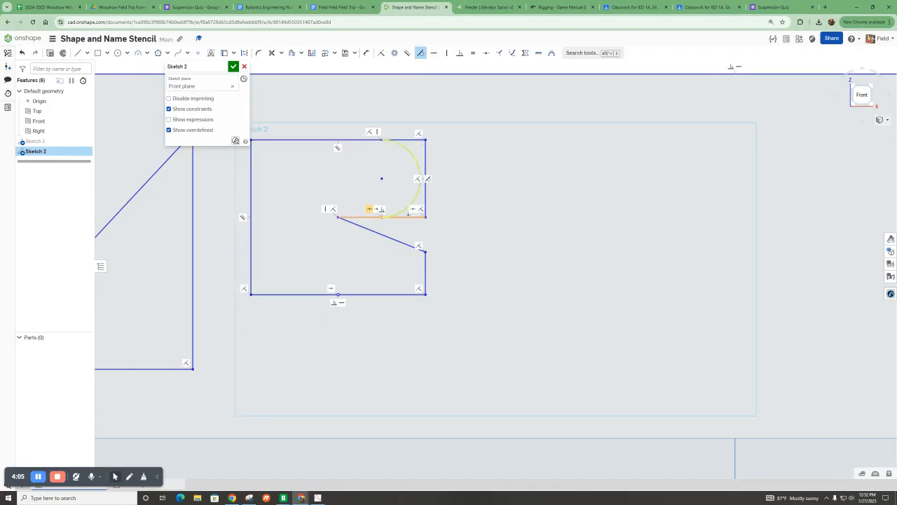
Trim away the right edge above the horizontal line and the horizontal line's stub beyond the arc.
scroll(373, 141, "up", 10)
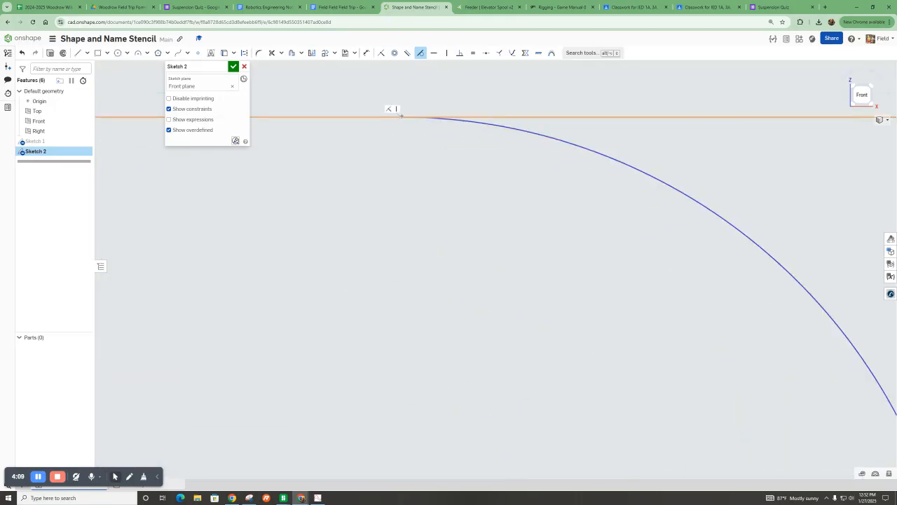
scroll(403, 211, "down", 5)
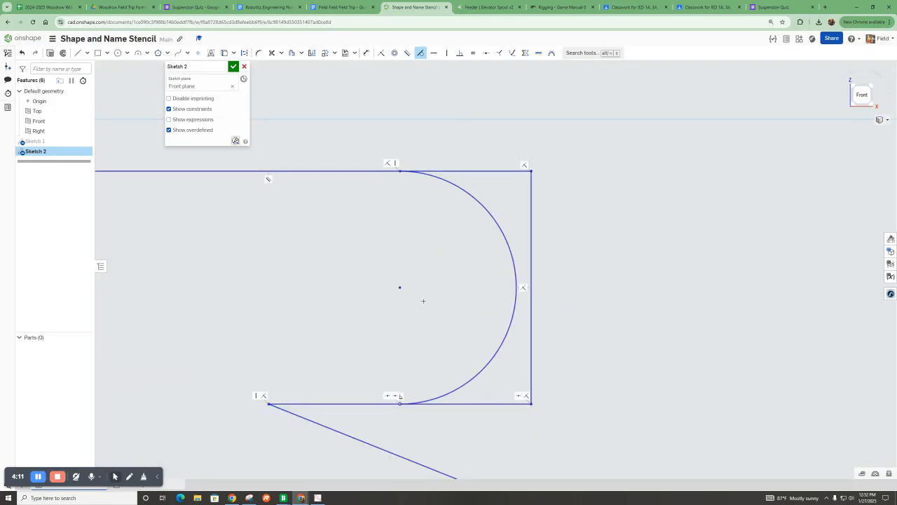
scroll(421, 258, "down", 4)
left_click(272, 53)
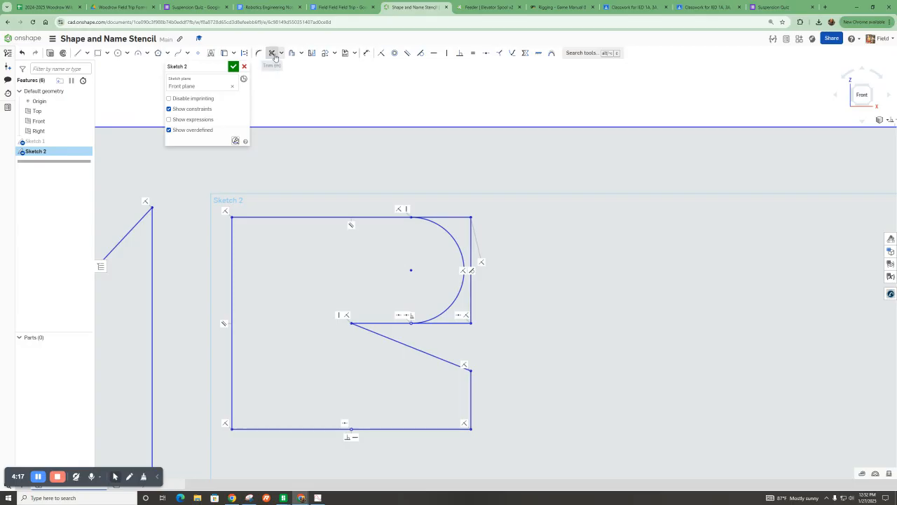
left_click_drag(456, 208, 472, 271)
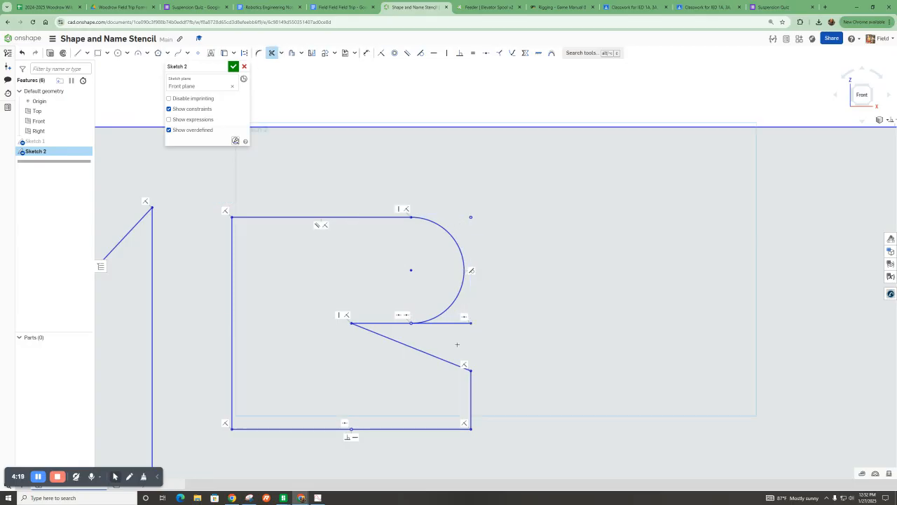
left_click_drag(453, 321, 454, 316)
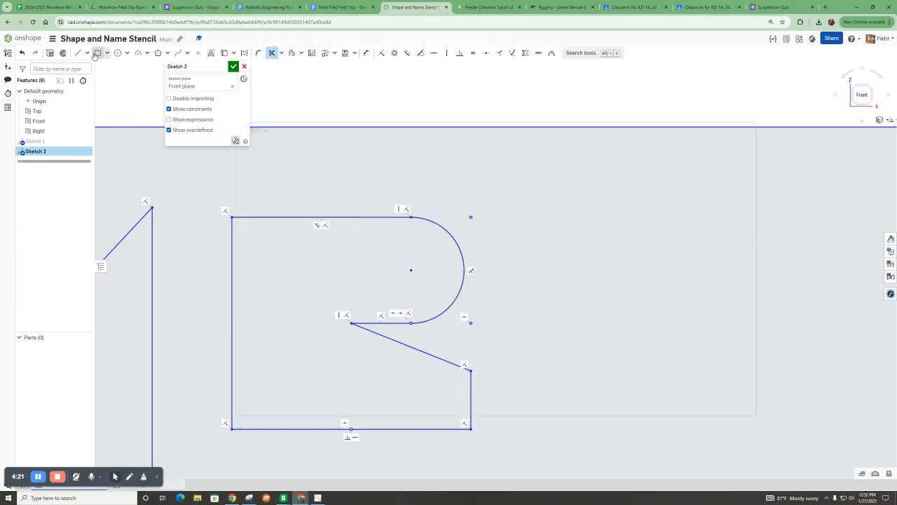
left_click(118, 52)
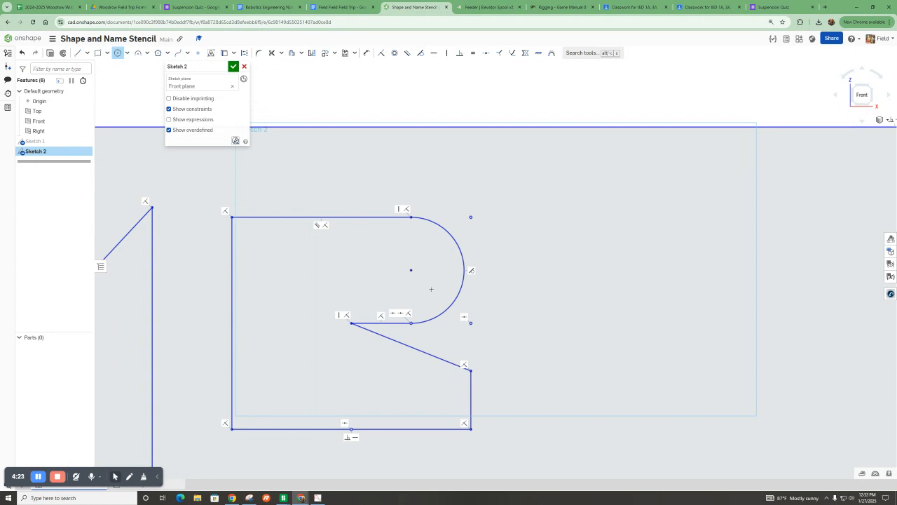
left_click(409, 269)
left_click(337, 262)
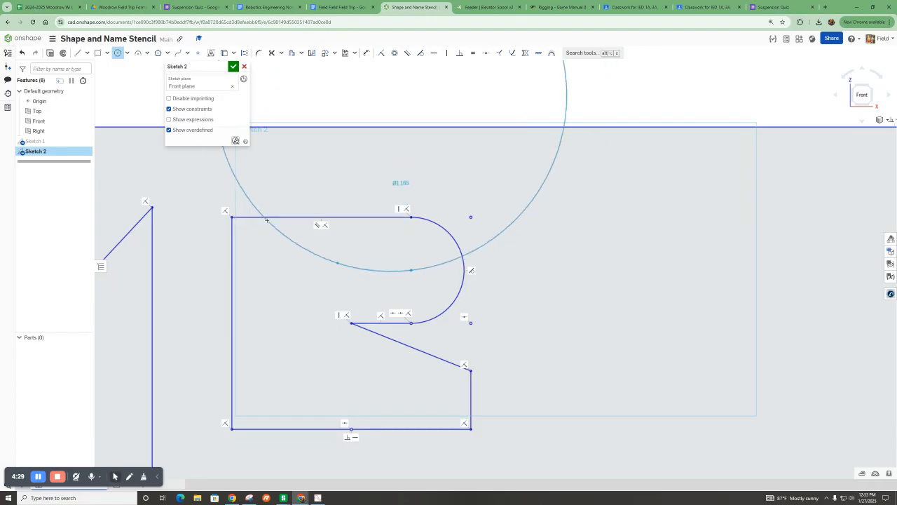
key("Escape")
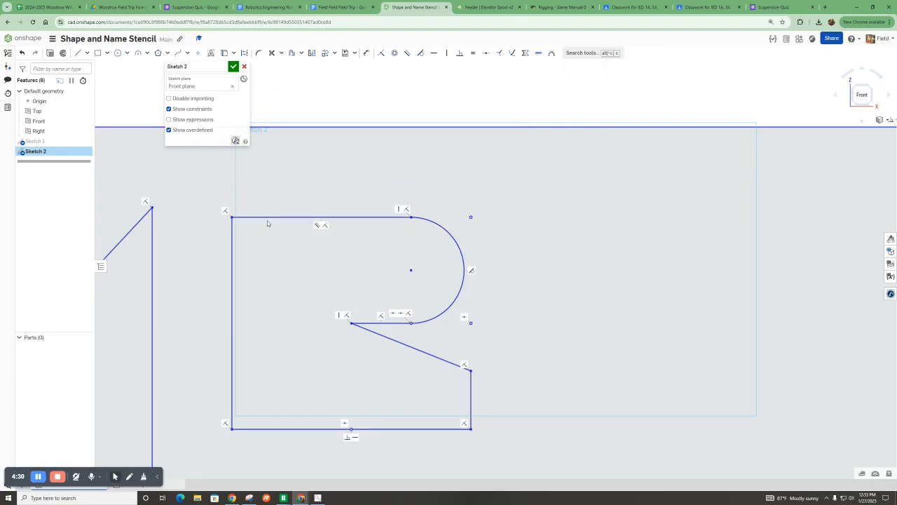
Draw a circle about 0.24 inch in diameter concentric with the arc inside the R.
left_click(38, 477)
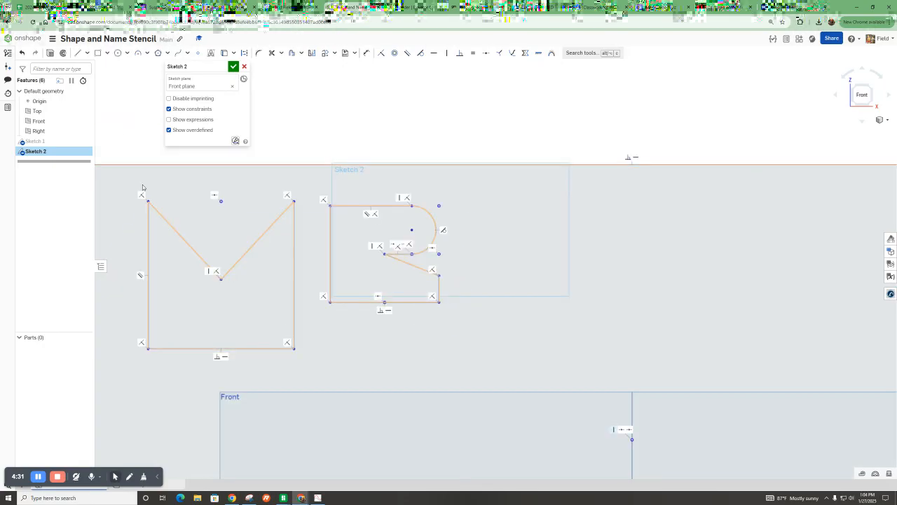
key("c")
left_click(403, 236)
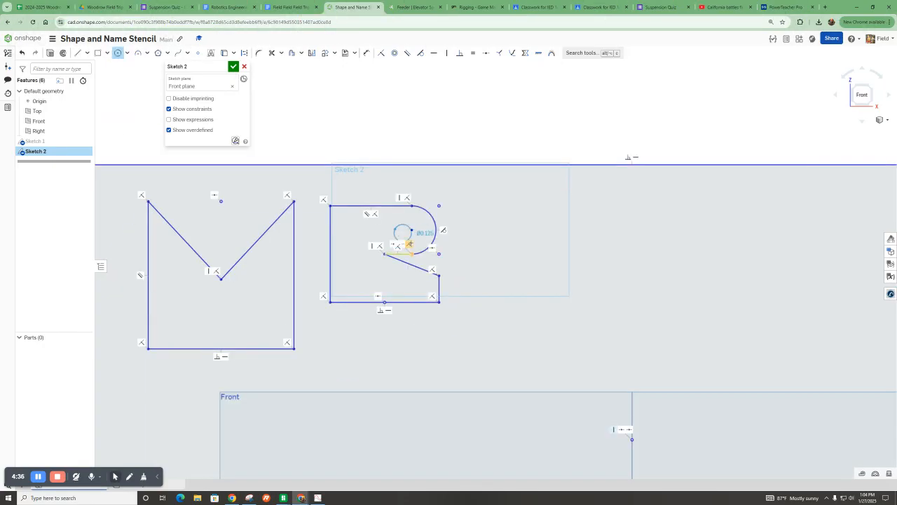
scroll(411, 242, "up", 5)
scroll(409, 241, "up", 2)
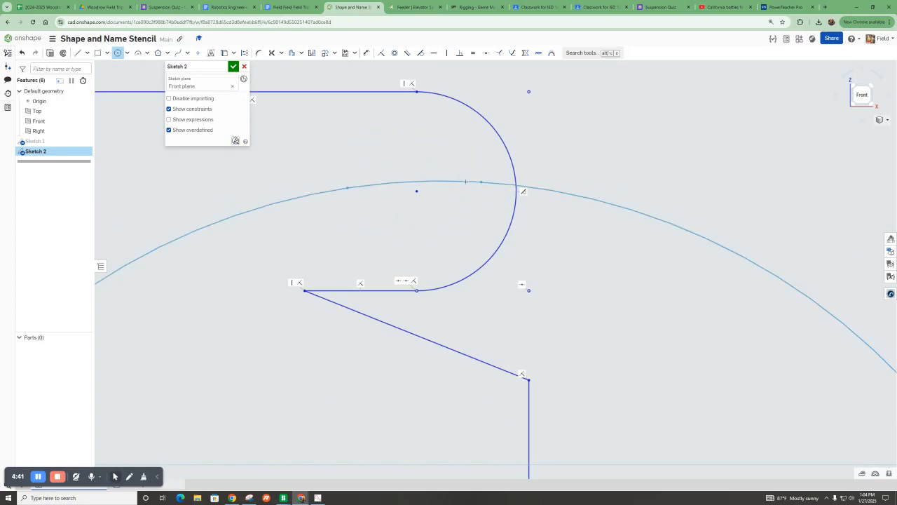
left_click(363, 141)
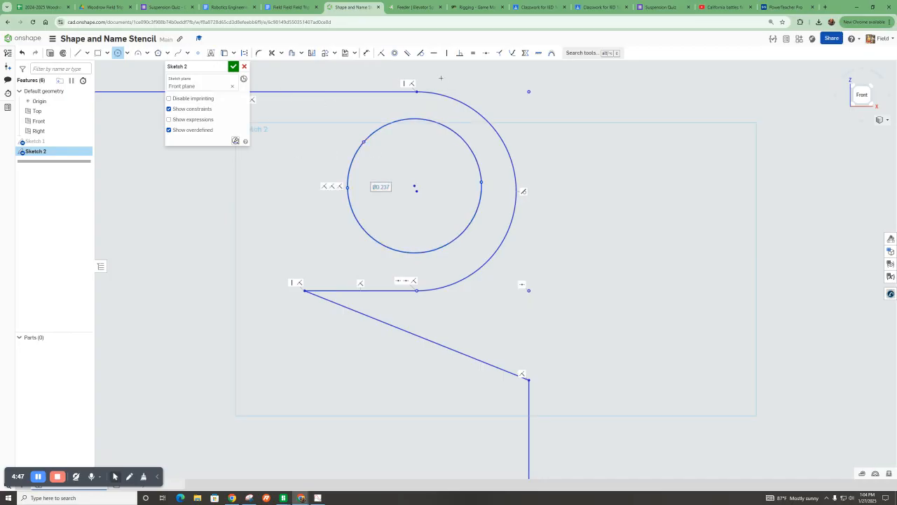
Make the small circle's center coincident with the R arc's center using the Coincident constraint.
left_click(381, 54)
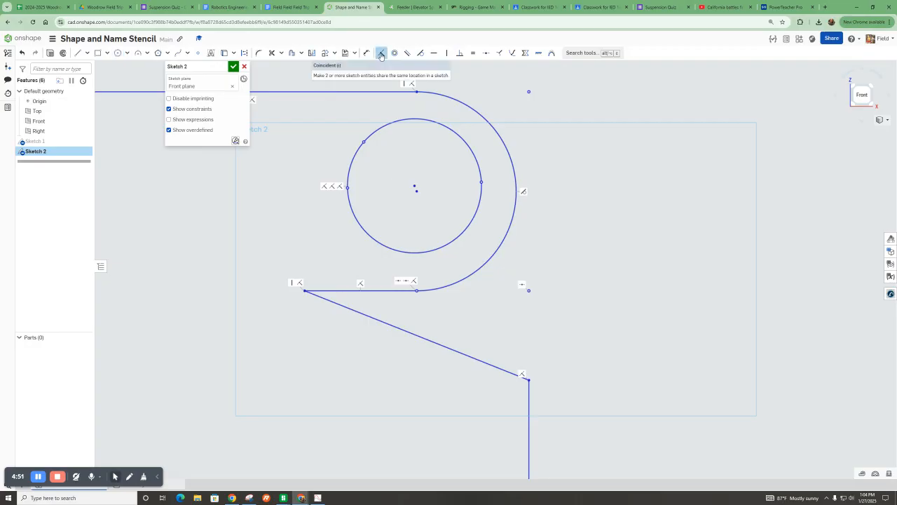
left_click(416, 190)
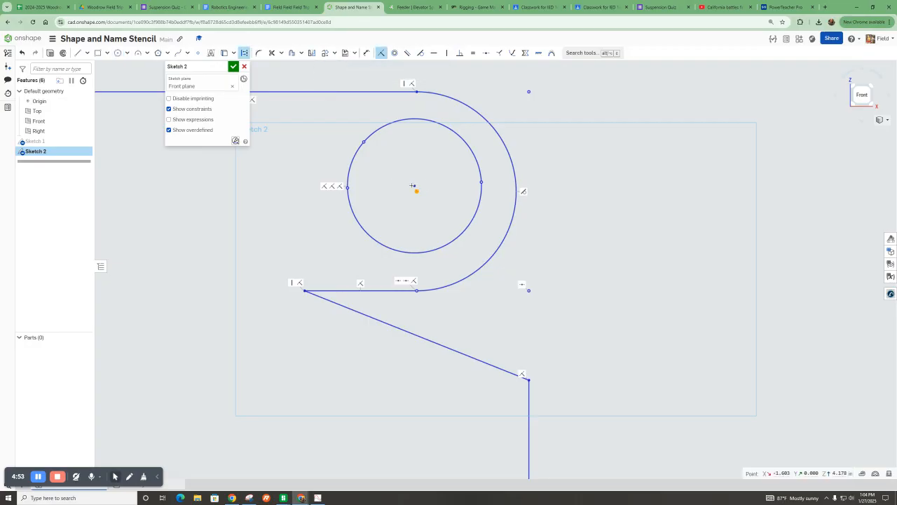
left_click(415, 186)
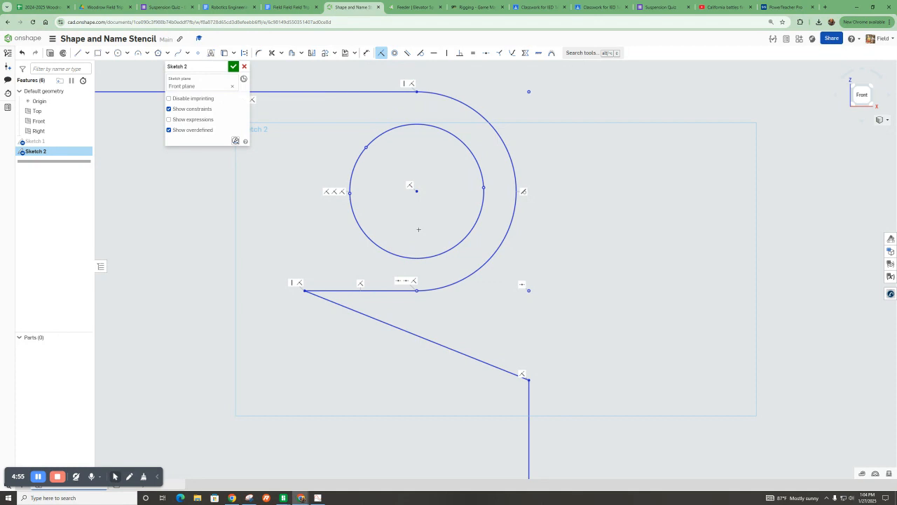
scroll(420, 218, "down", 2)
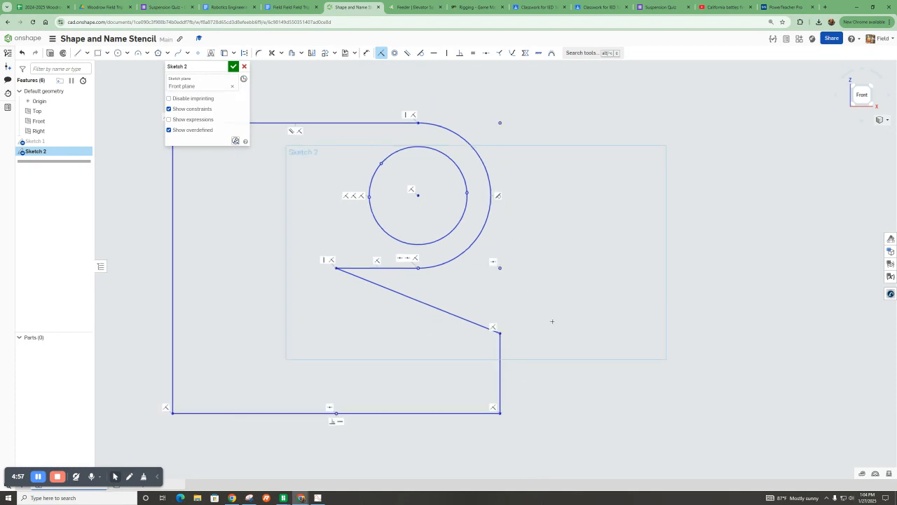
left_click(394, 54)
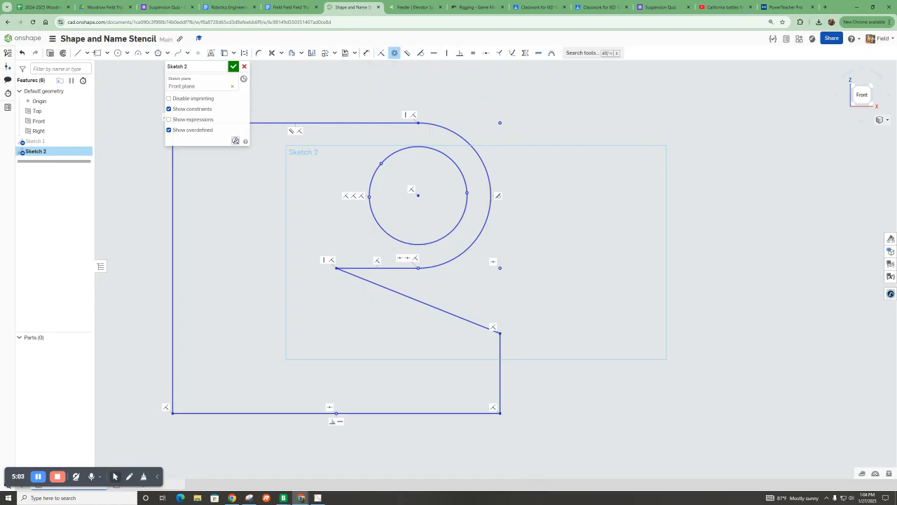
left_click(117, 53)
left_click(539, 112)
left_click(559, 159)
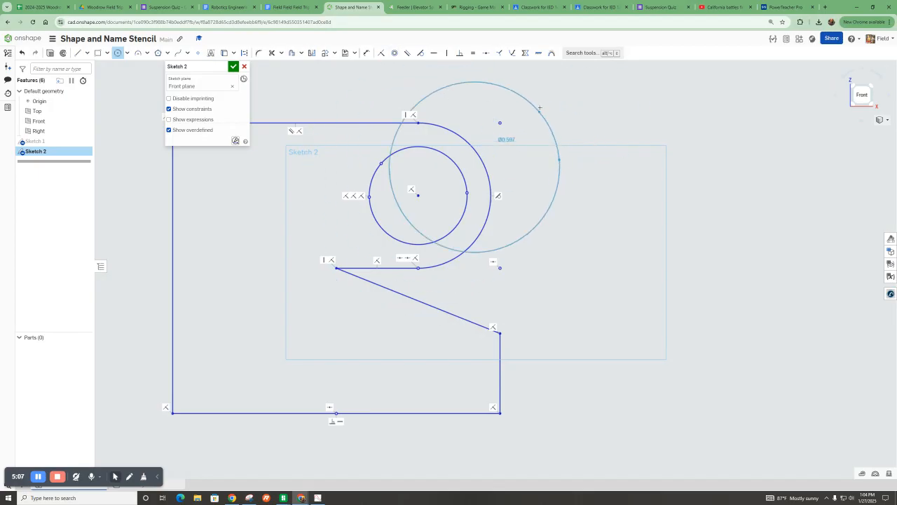
left_click(578, 88)
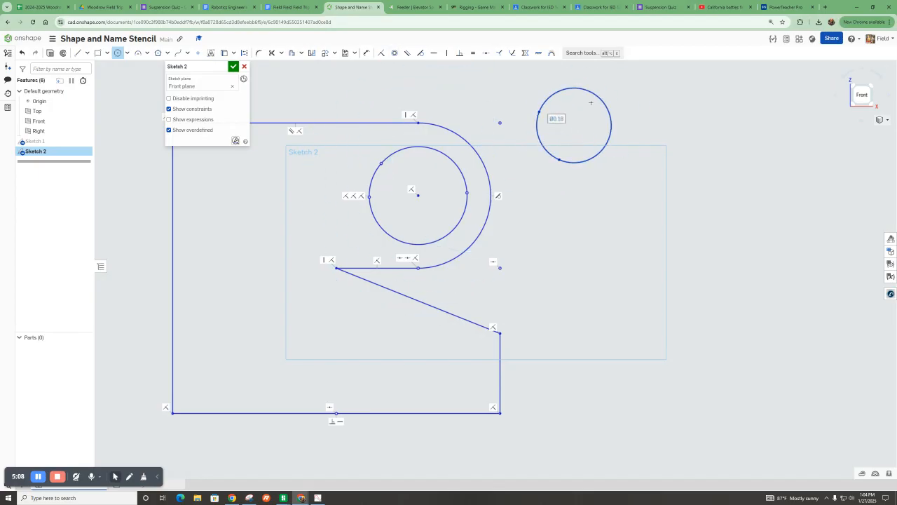
left_click(394, 53)
left_click(540, 102)
left_click(434, 148)
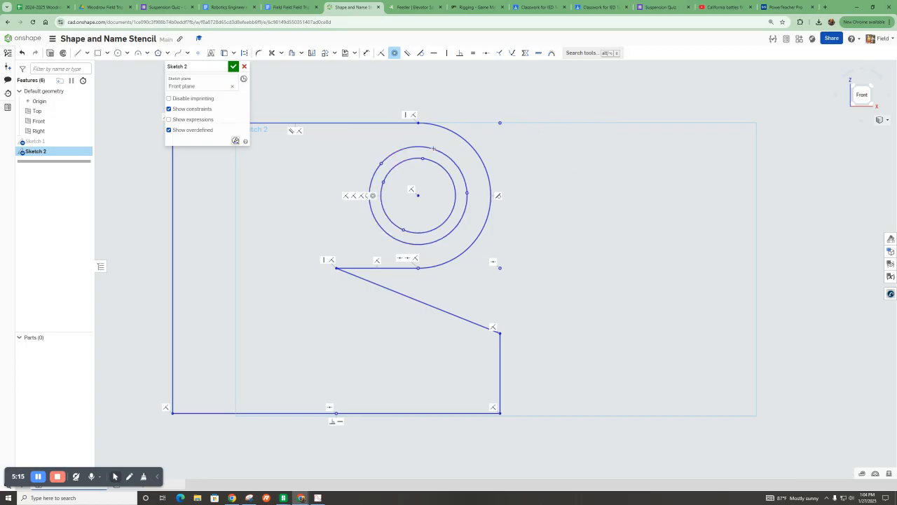
key("Escape")
key("ctrl+z")
key("ctrl+z")
scroll(333, 199, "down", 5)
scroll(250, 202, "up", 1)
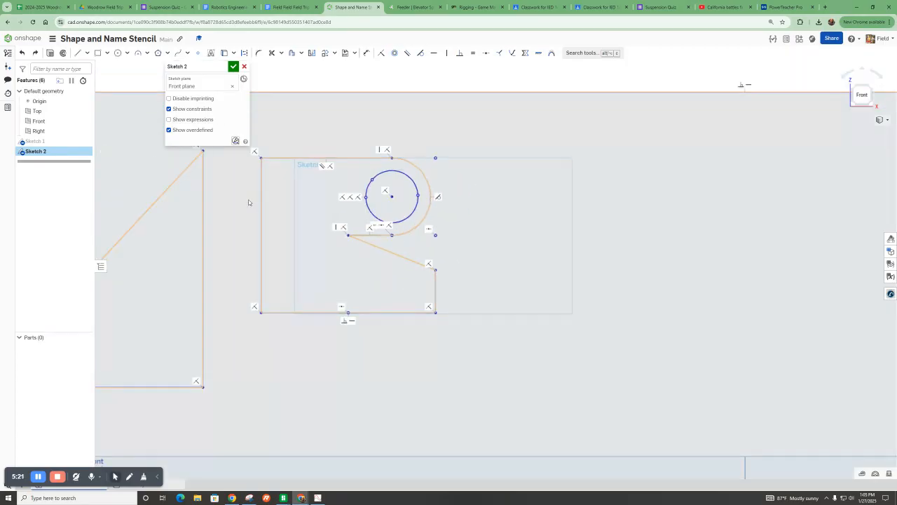
left_click(100, 53)
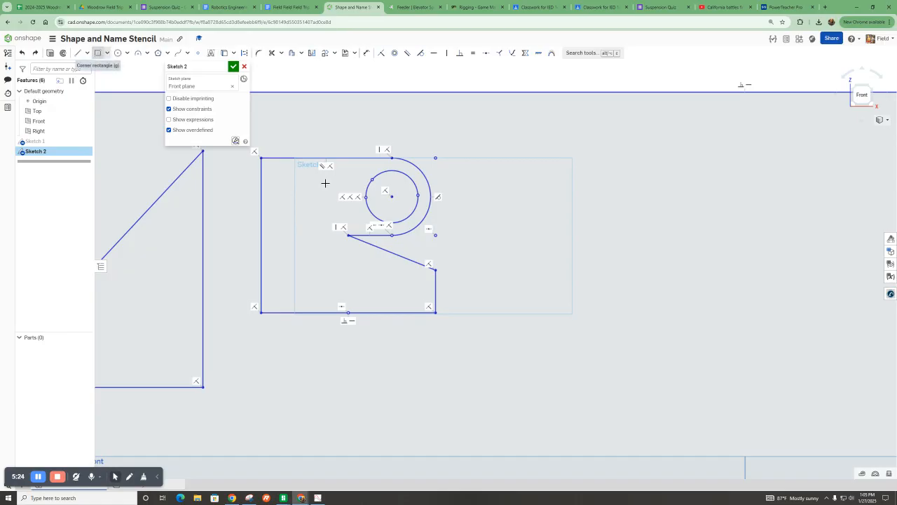
left_click(367, 193)
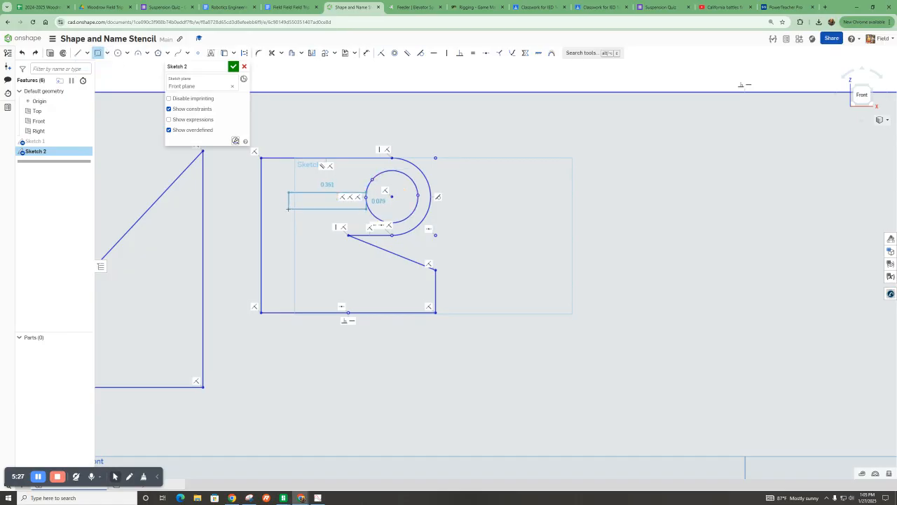
key("Escape")
scroll(288, 208, "up", 3)
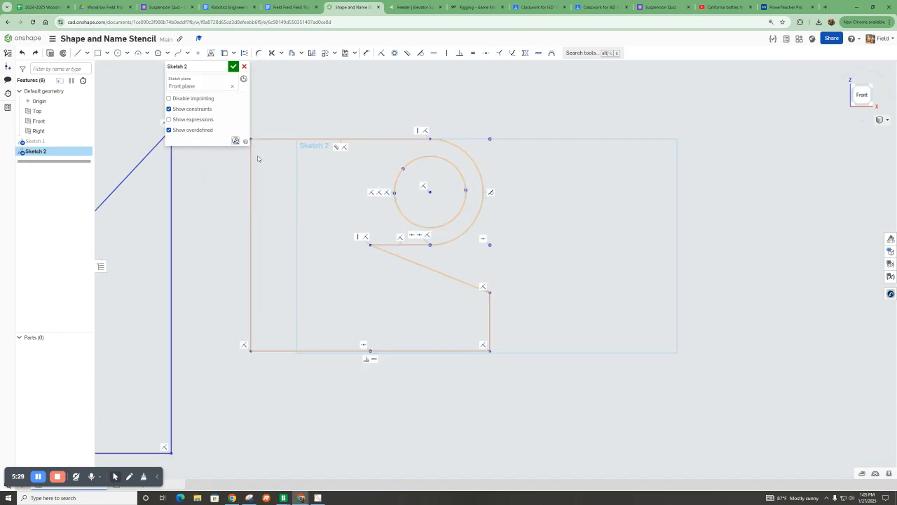
Draw two corner rectangles forming the R's stem: a thin horizontal one from the circle and a vertical one about 0.54 inch tall.
left_click(98, 53)
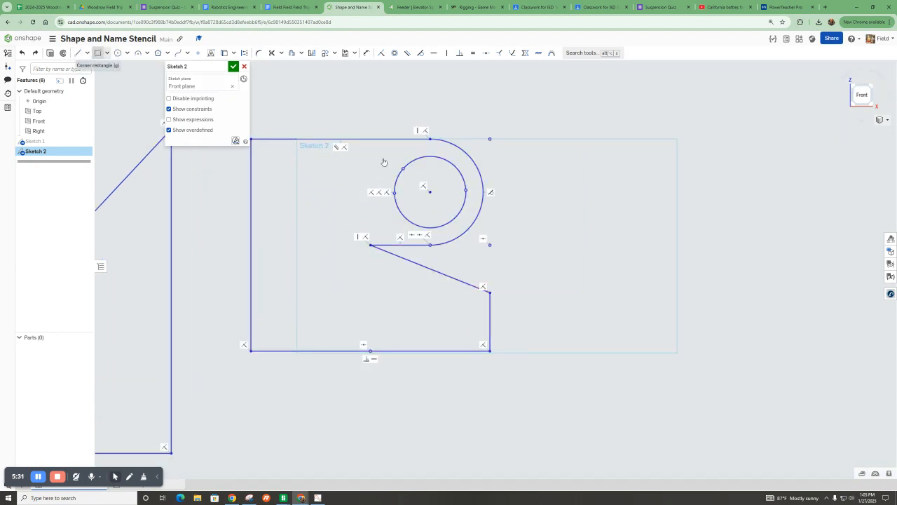
left_click(406, 203)
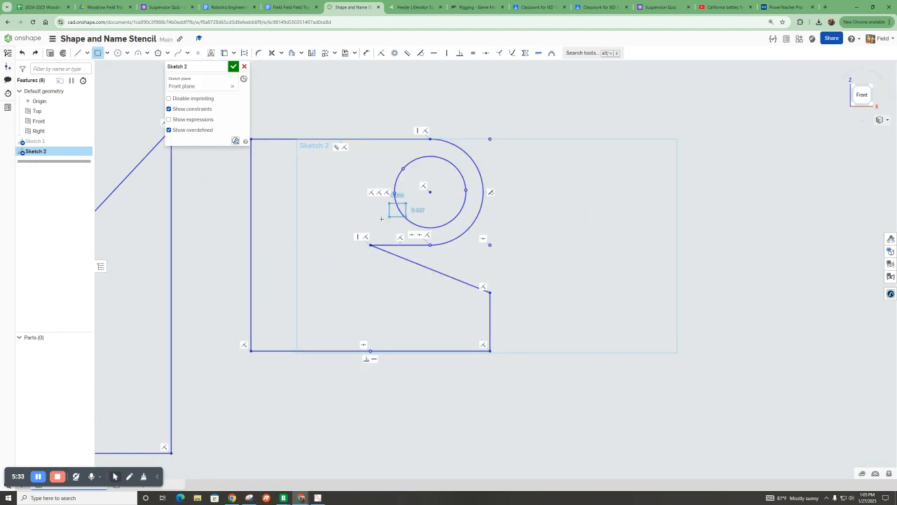
left_click(312, 211)
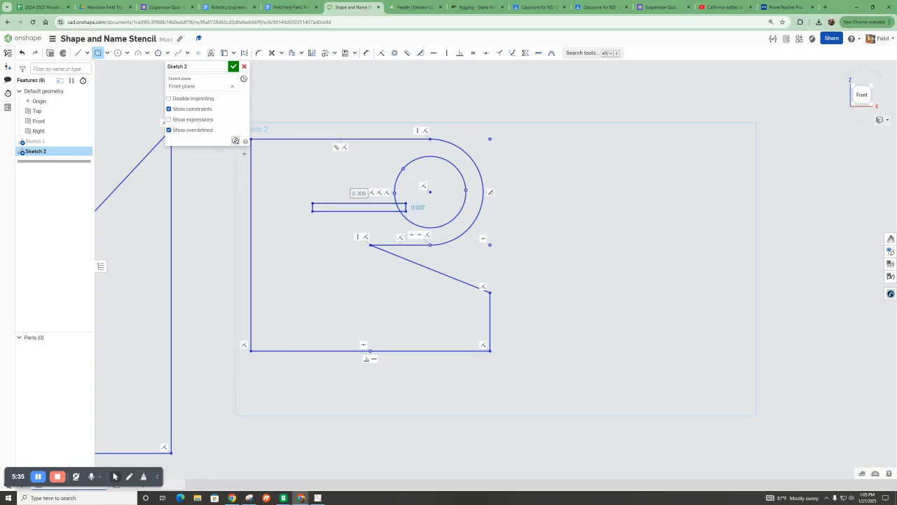
left_click(312, 203)
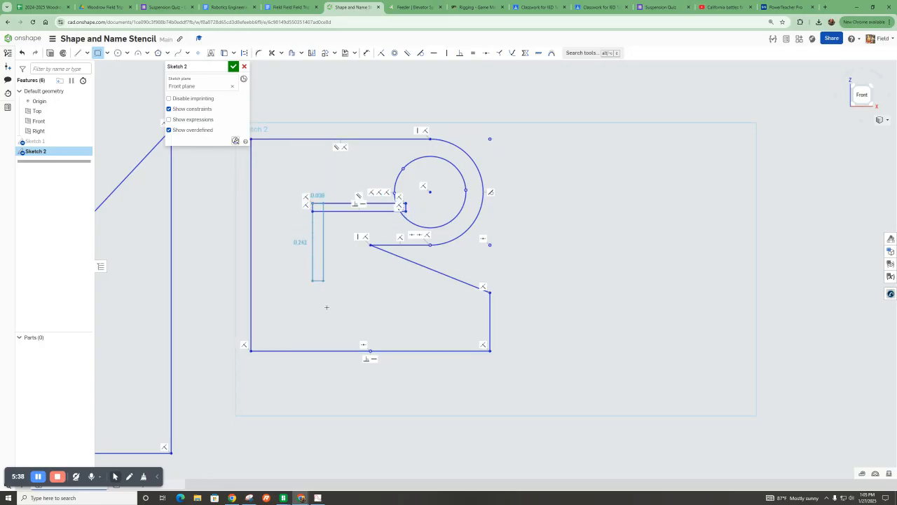
left_click(332, 376)
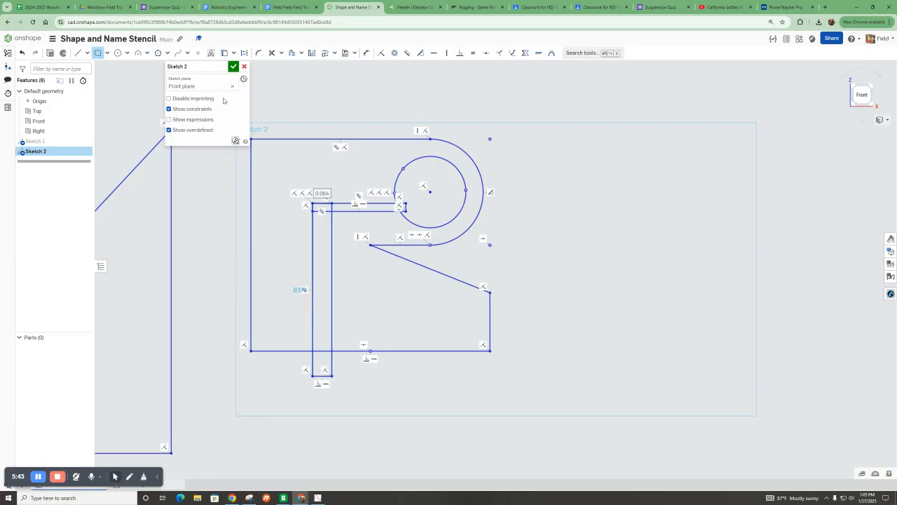
Trim the overlapping edges between the stem rectangles and the R outline so they merge into one profile.
left_click(272, 53)
mouse_move(312, 364)
left_mouse_down()
mouse_move(339, 377)
mouse_move(322, 374)
left_mouse_up()
left_click_drag(321, 330, 322, 246)
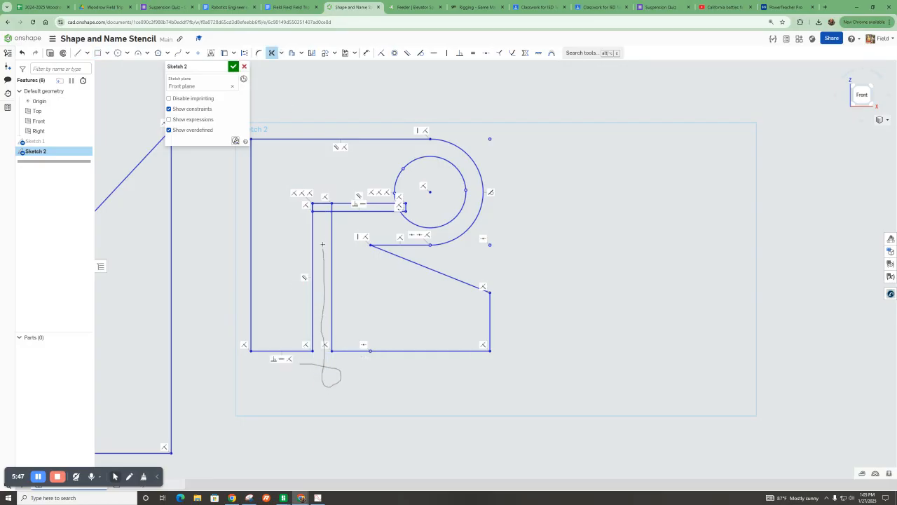
left_click_drag(323, 212, 406, 208)
Draw a corner rectangle to the right of the R as the starting outline of an F.
scroll(406, 204, "up", 3)
scroll(399, 199, "down", 5)
scroll(446, 219, "up", 4)
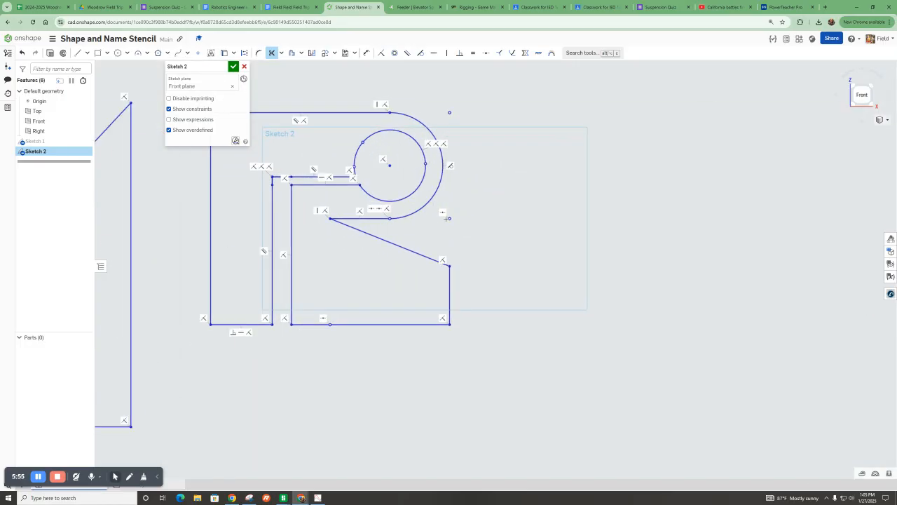
scroll(403, 309, "down", 3)
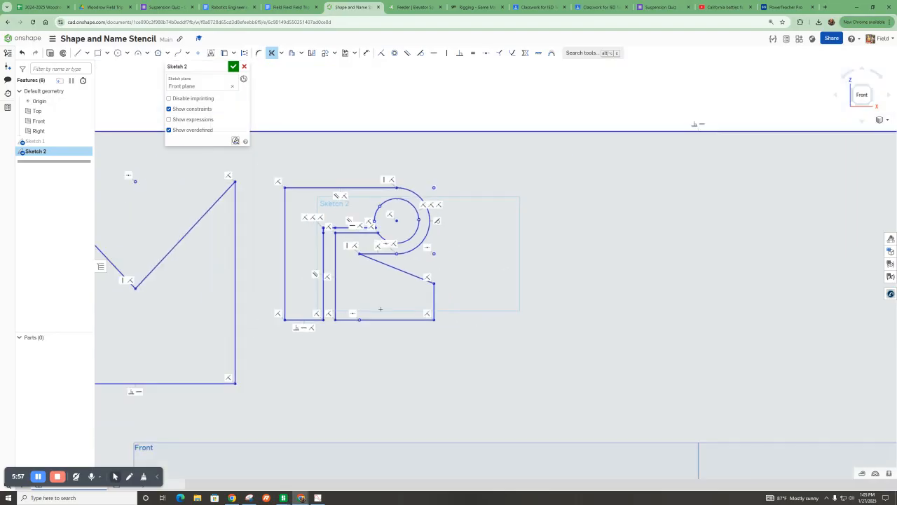
scroll(366, 308, "down", 2)
scroll(356, 294, "up", 5)
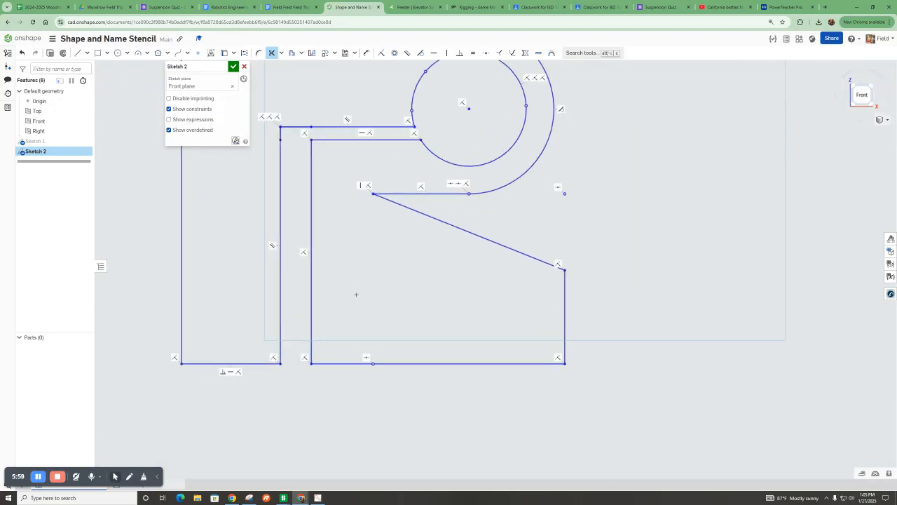
scroll(356, 295, "down", 7)
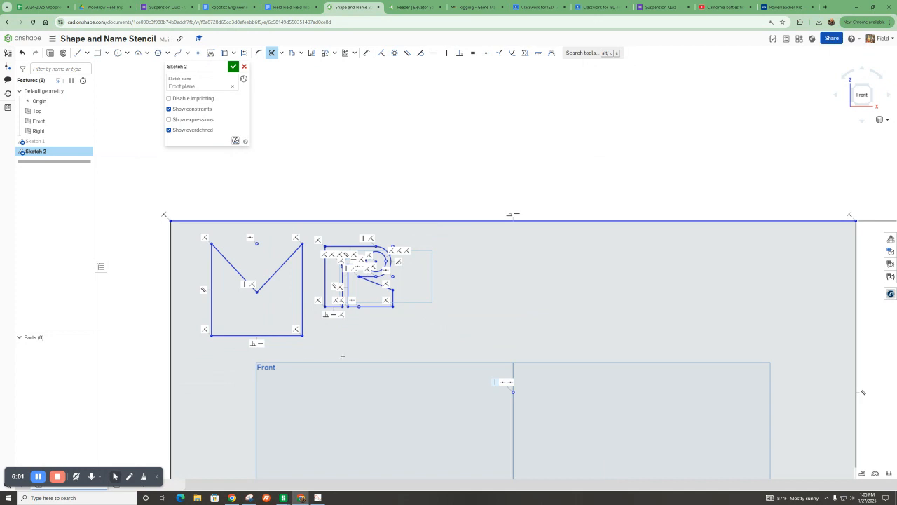
scroll(343, 356, "up", 2)
scroll(218, 287, "down", 2)
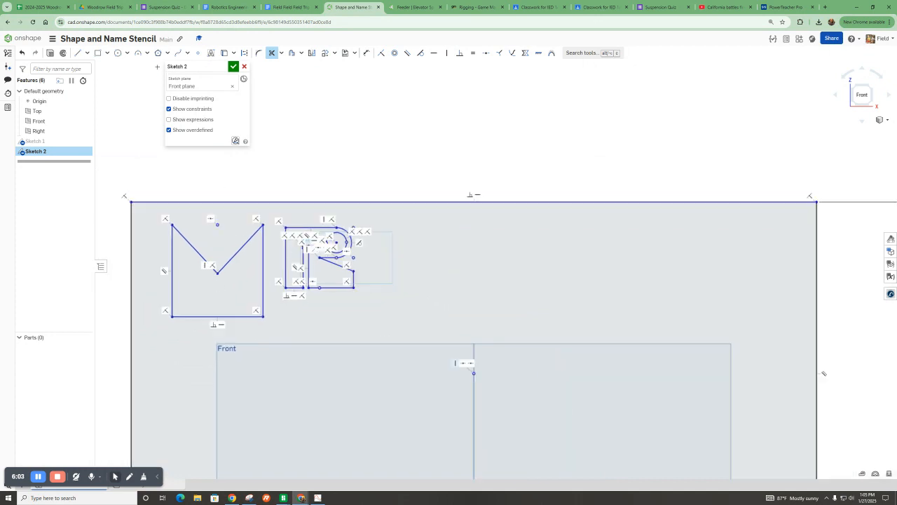
left_click(98, 53)
mouse_move(391, 222)
left_mouse_down()
mouse_move(433, 318)
mouse_move(468, 327)
left_mouse_up()
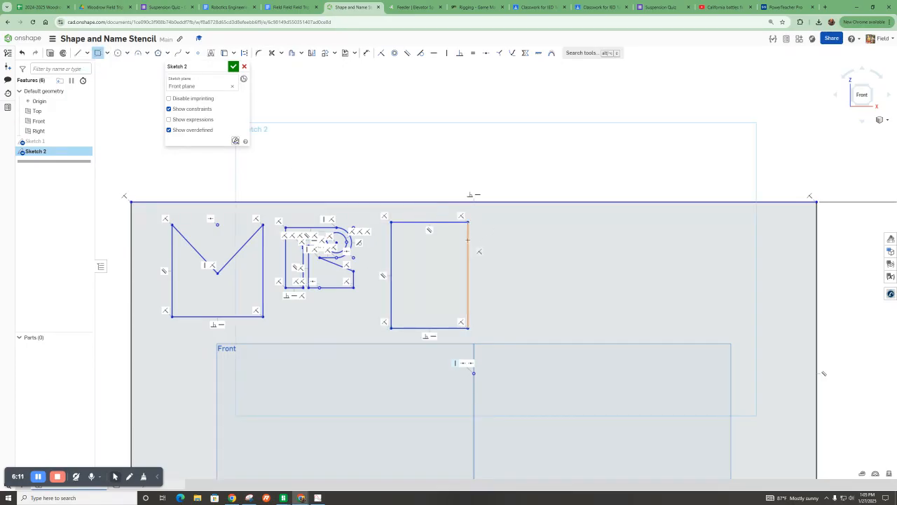
Draw a horizontal line across the middle of the F rectangle from its left edge to its right edge.
left_click(78, 52)
left_click(391, 275)
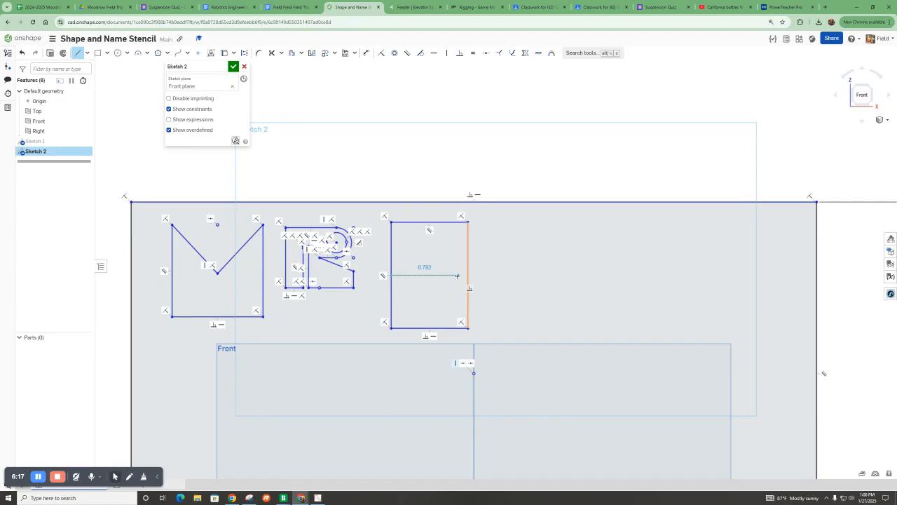
left_click(466, 276)
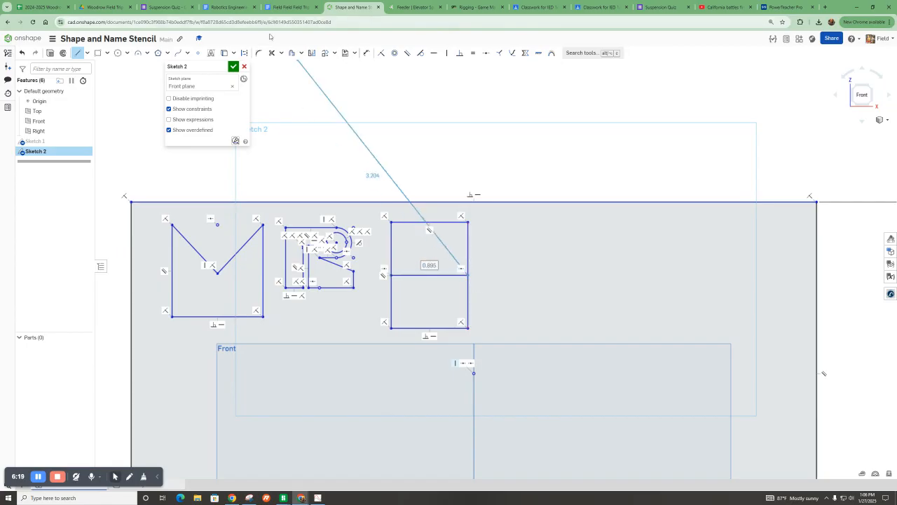
Trim away the F rectangle's right edge below the middle line and its bottom edge.
left_click(272, 52)
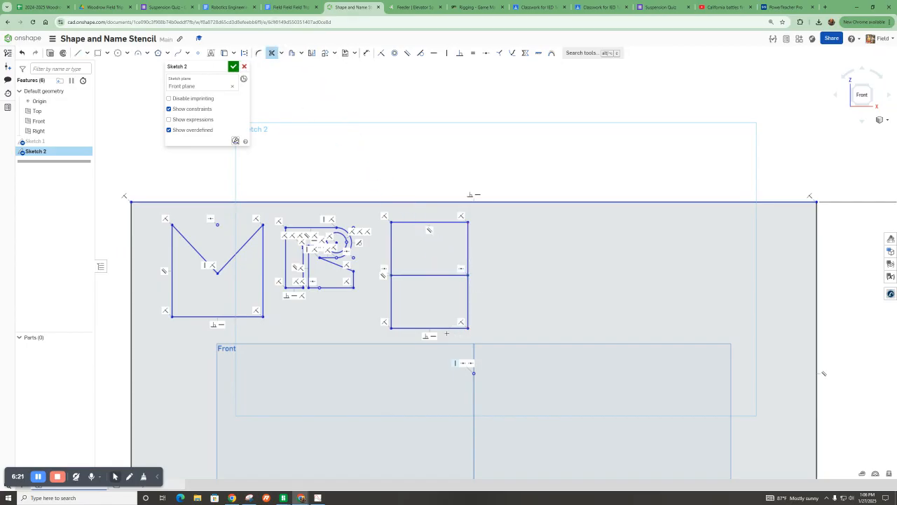
left_click_drag(446, 332, 489, 272)
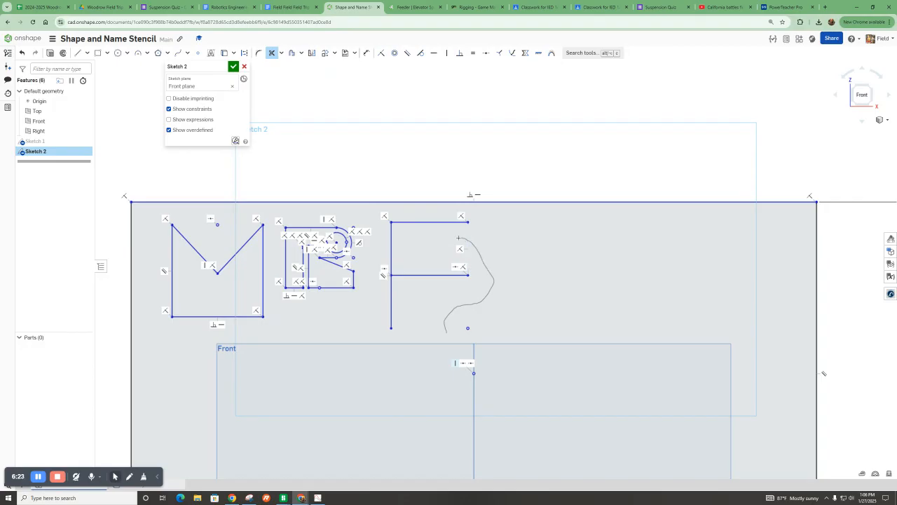
left_click_drag(386, 307, 384, 307)
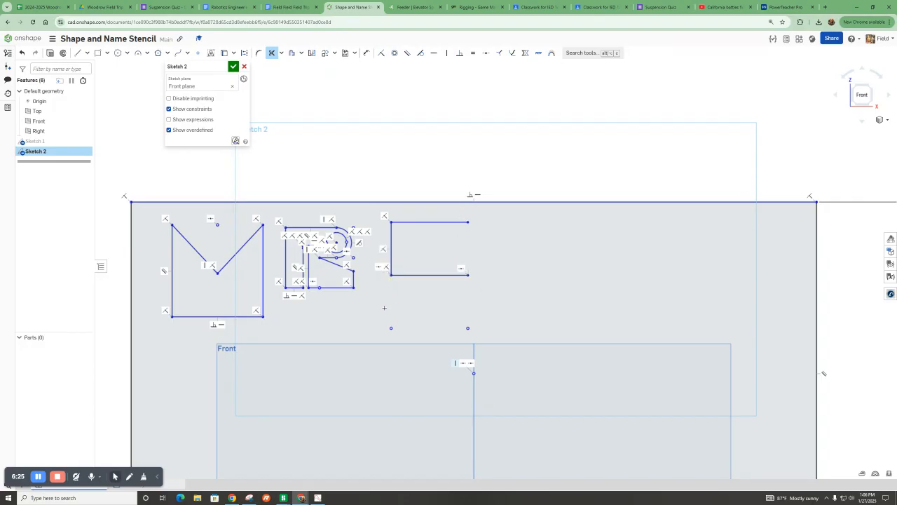
Offset the F's middle line, left edge and top edge inward by 0.16 inch.
left_click(292, 54)
left_click(424, 274)
left_click(391, 248)
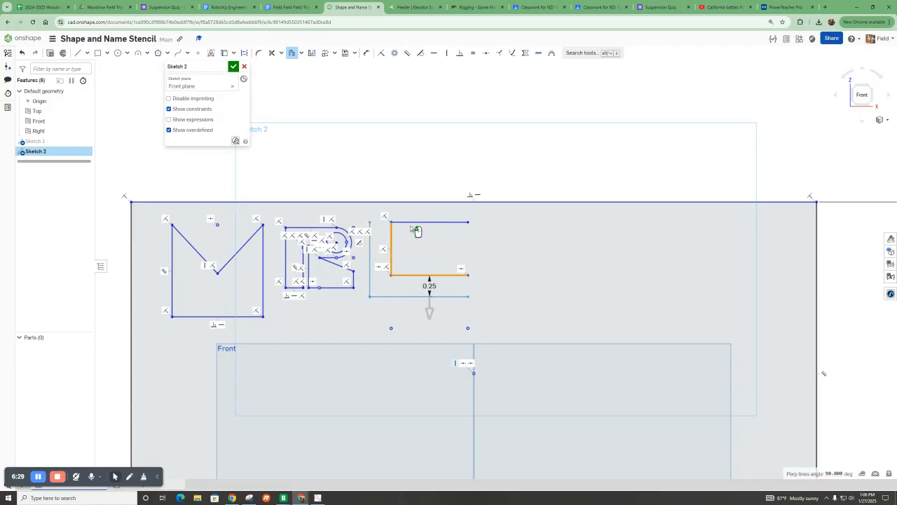
left_click(412, 222)
left_click_drag(429, 312, 436, 278)
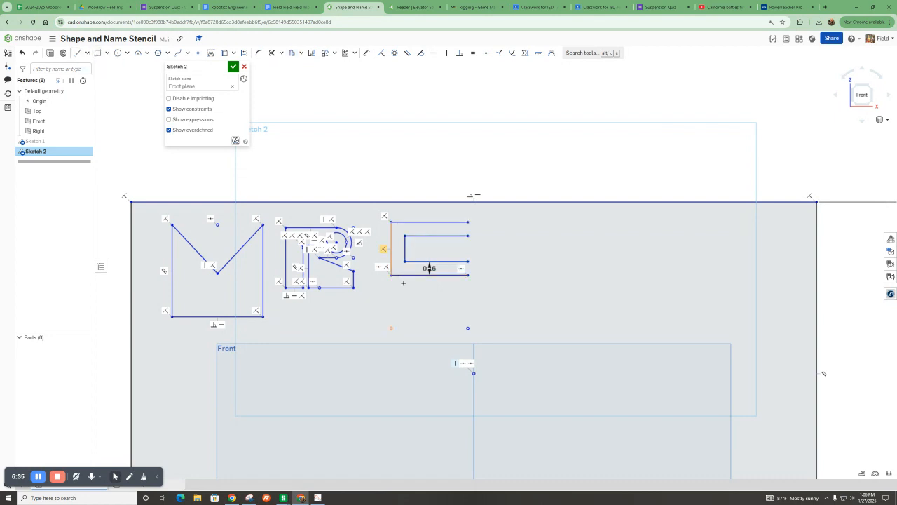
double_click(427, 268)
left_click(420, 275)
left_click(391, 328)
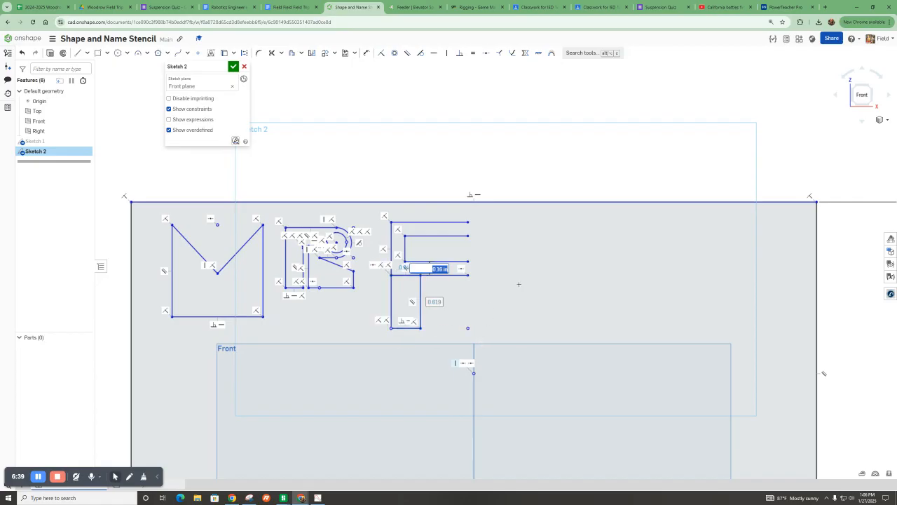
Draw a vertical line closing the right end of the F's upper arm.
left_click(77, 52)
left_click(468, 235)
left_click(468, 274)
Trim the leftover segment of the middle line inside the F's junction.
left_click(272, 52)
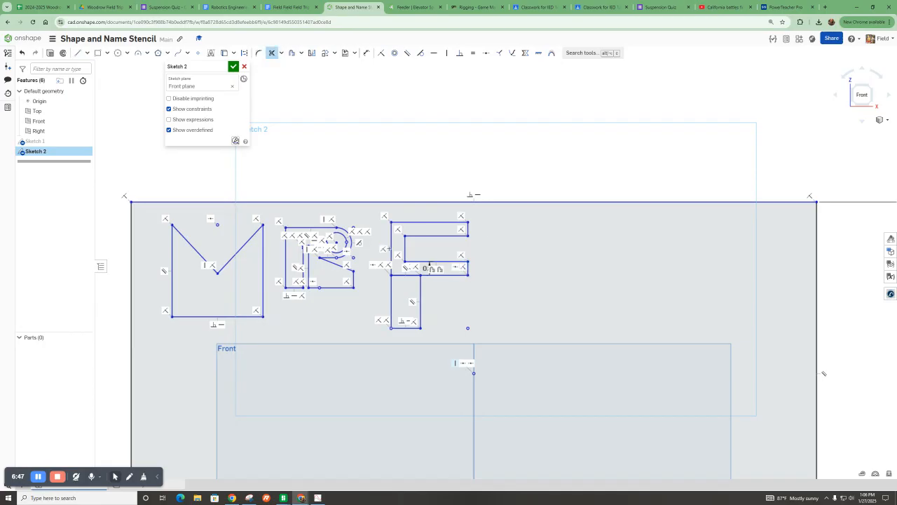
left_click(405, 274)
scroll(533, 267, "up", 2)
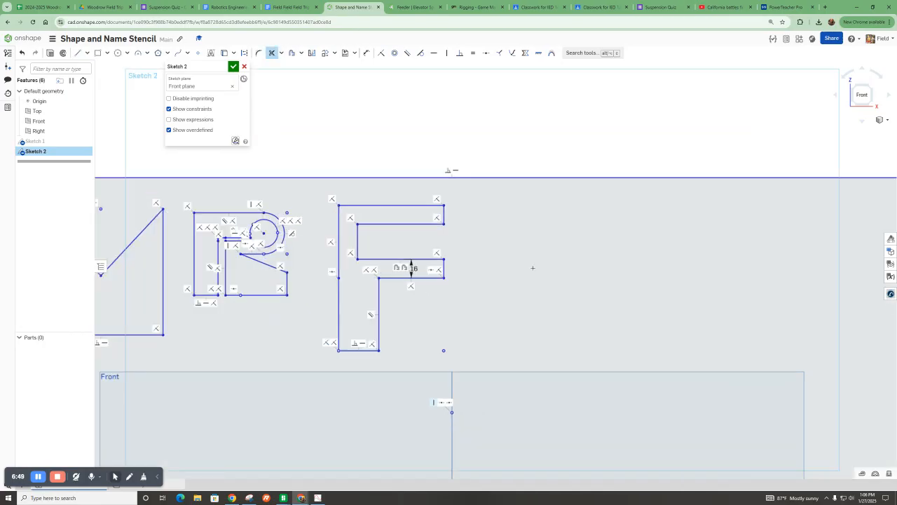
scroll(344, 211, "up", 1)
key("Escape")
mouse_move(361, 248)
left_mouse_down()
mouse_move(394, 252)
mouse_move(364, 249)
left_mouse_up()
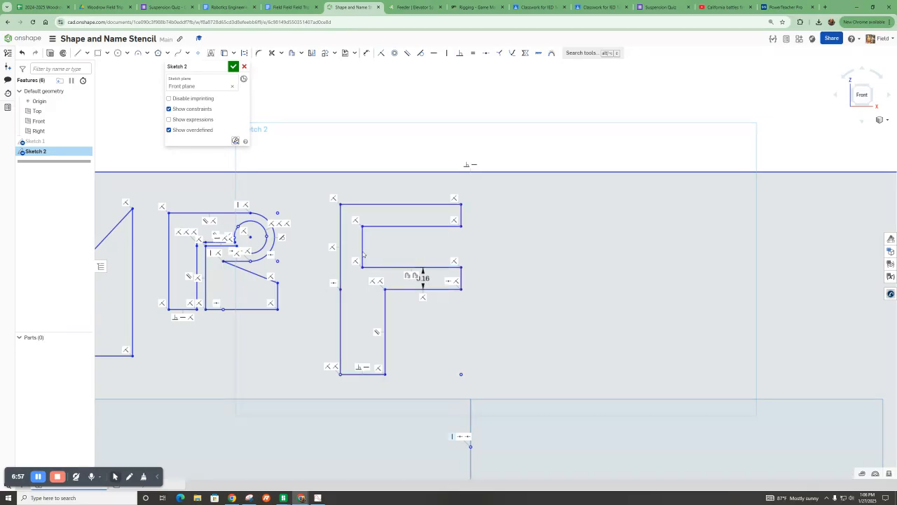
Remove the F's offset constraint and drag its inner vertical edge right to widen the F's stem.
left_click(363, 242)
left_click(408, 276)
key("Delete")
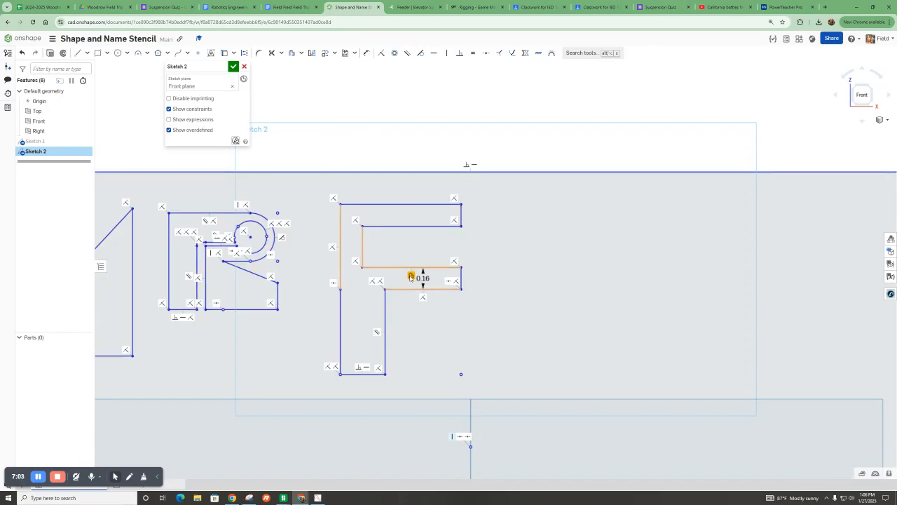
left_click_drag(363, 247, 407, 249)
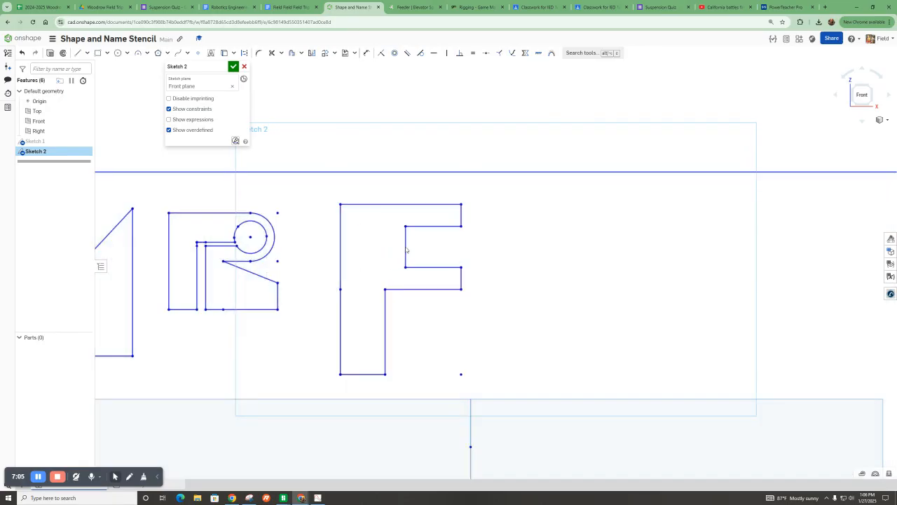
Draw a tall narrow rectangle about 0.34 by 1.23 inch to the right of the F for the letter I.
scroll(336, 224, "down", 3)
left_click(98, 54)
left_click(458, 223)
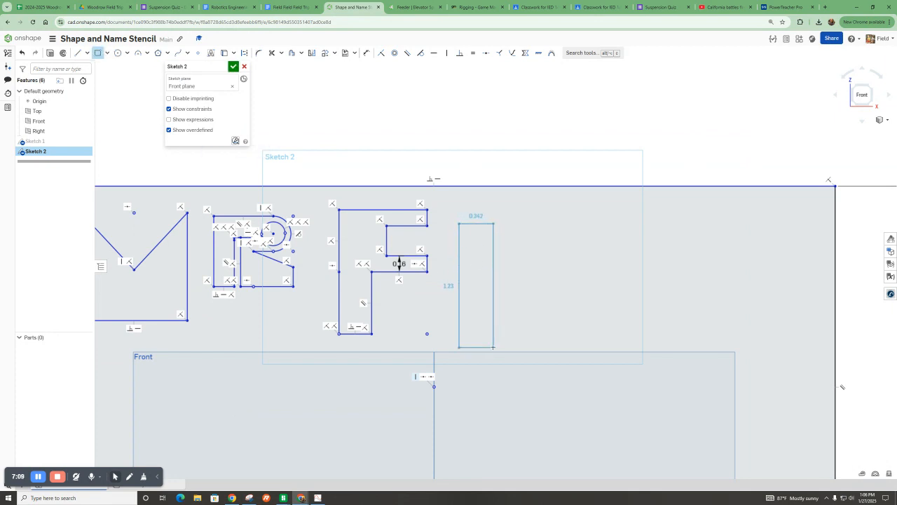
left_click(483, 330)
Draw a rectangle about 0.89 by 1.1 inch to the right of the I for the next letter.
left_click(98, 55)
left_click(98, 54)
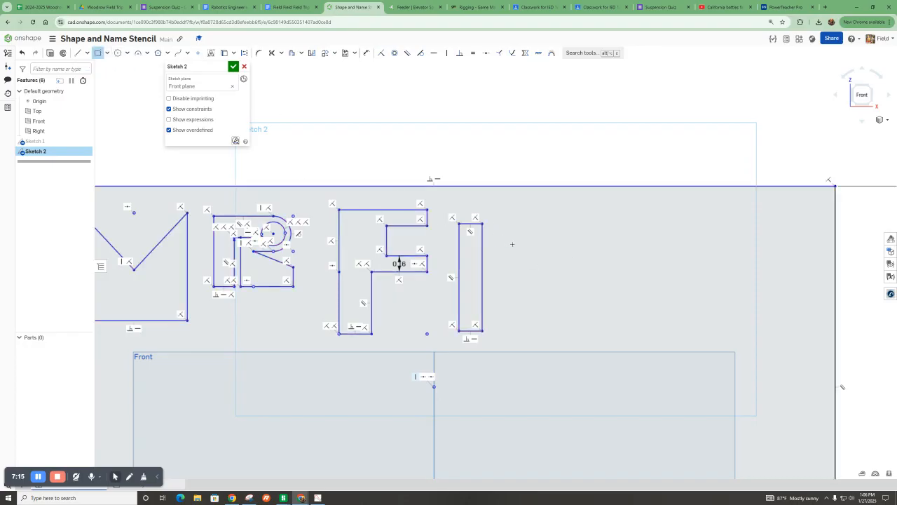
left_click(600, 333)
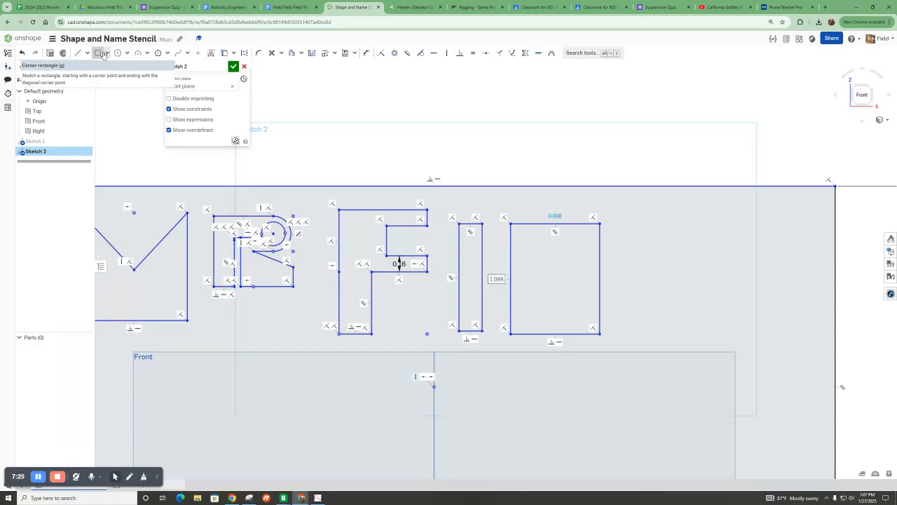
Draw three connected lines forming a rectangular notch in the lower half of the new letter's rectangle.
key("l")
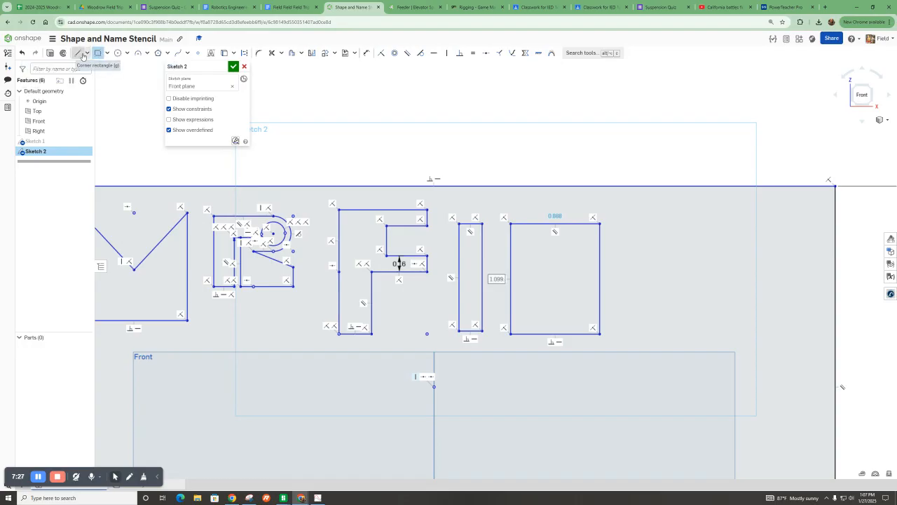
left_click(599, 279)
left_click(536, 279)
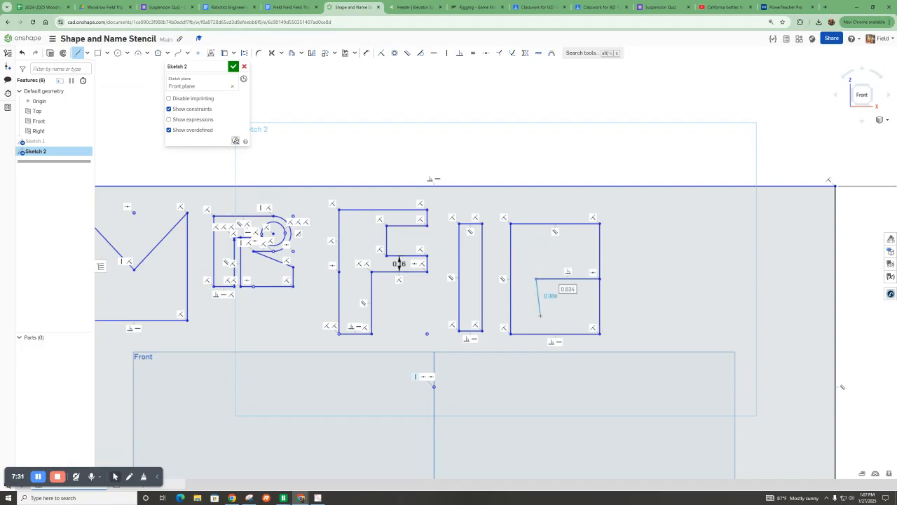
left_click(535, 307)
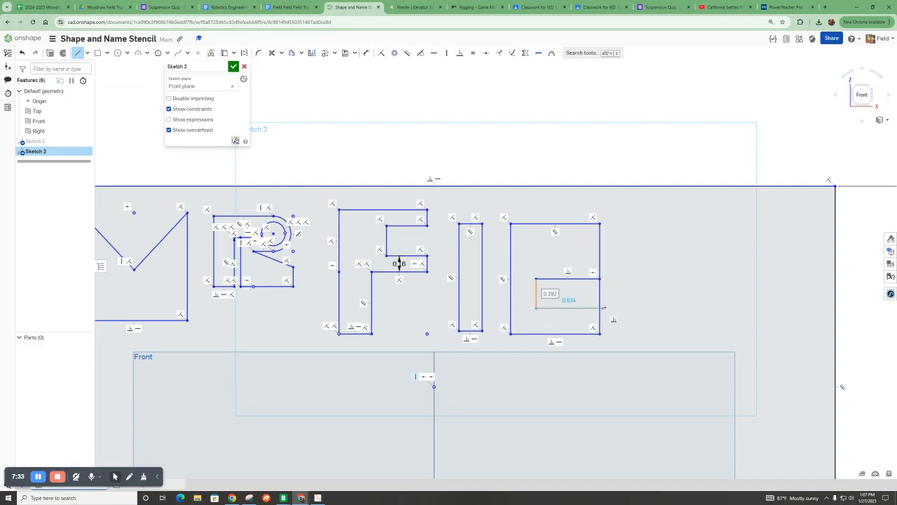
left_click(599, 306)
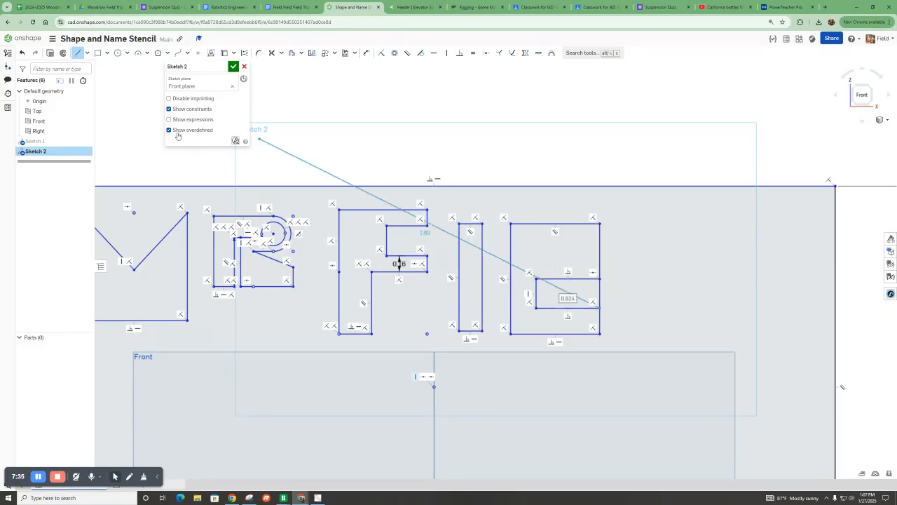
Draw a small rectangle about 0.2 by 0.31 inch in the upper half of the letter as its hole.
left_click(102, 54)
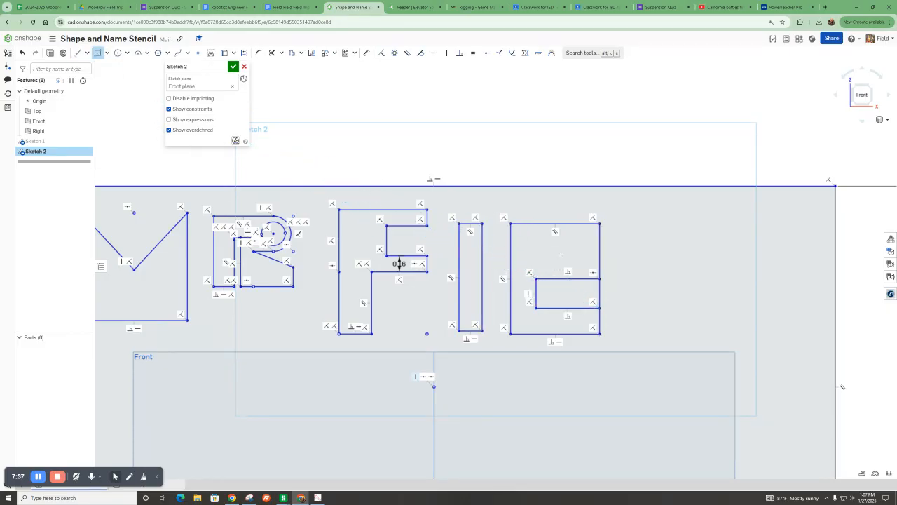
left_click_drag(567, 233, 586, 264)
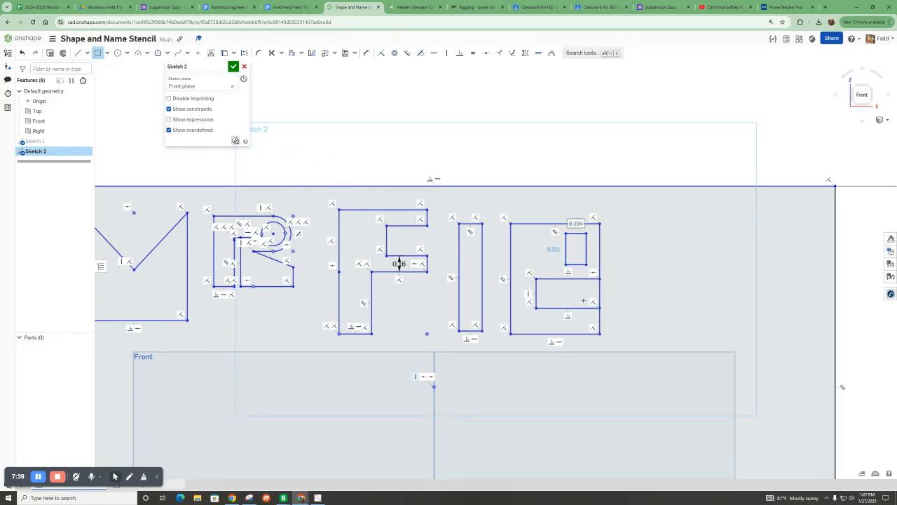
Trim the outer edge across the lower notch and draw a narrow rectangle linking the upper hole to the notch.
left_click(270, 54)
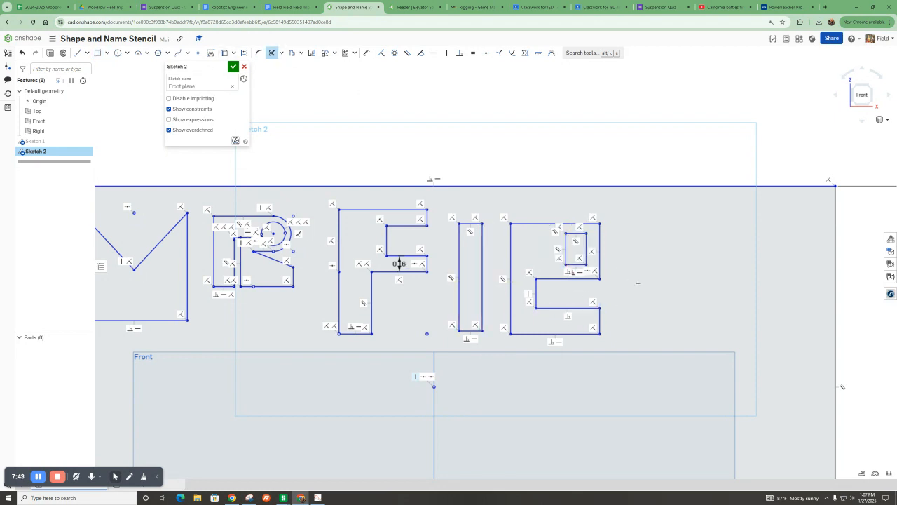
left_click(98, 53)
scroll(604, 270, "up", 5)
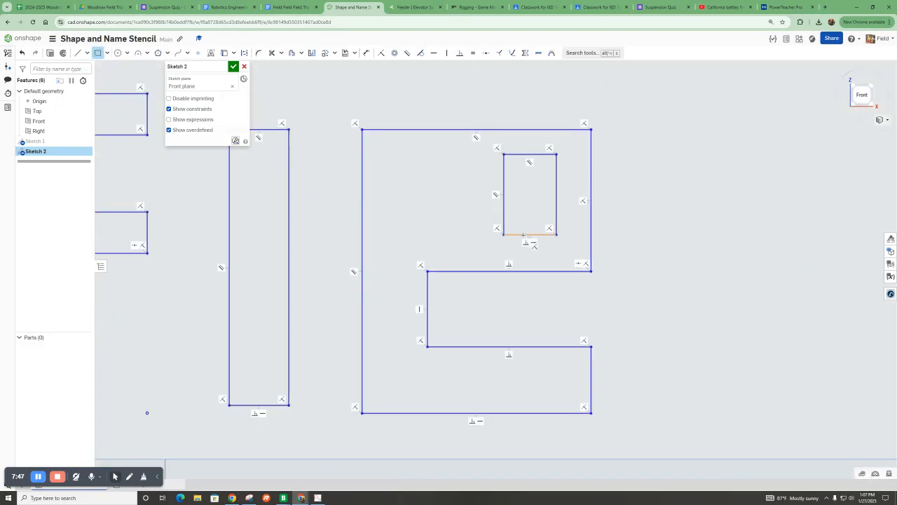
left_click(520, 234)
left_click(530, 271)
left_click(272, 53)
left_click_drag(516, 240, 521, 224)
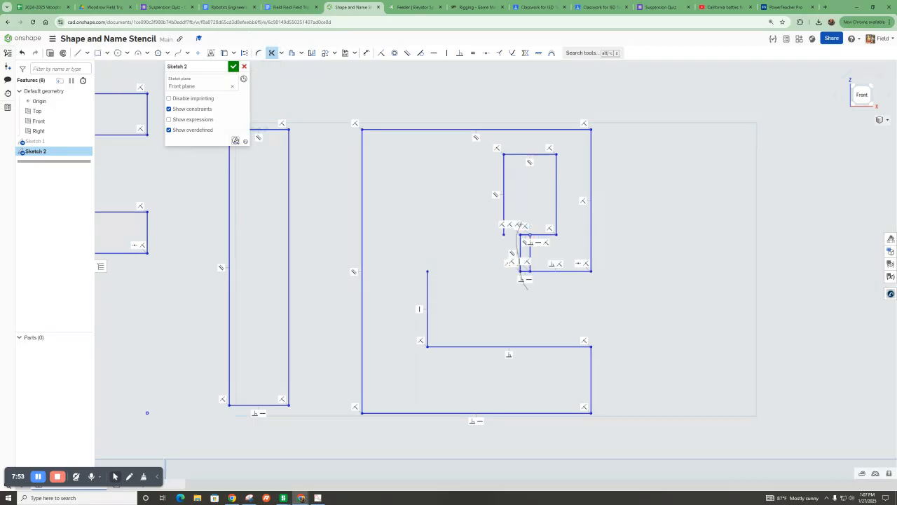
key("ctrl+z")
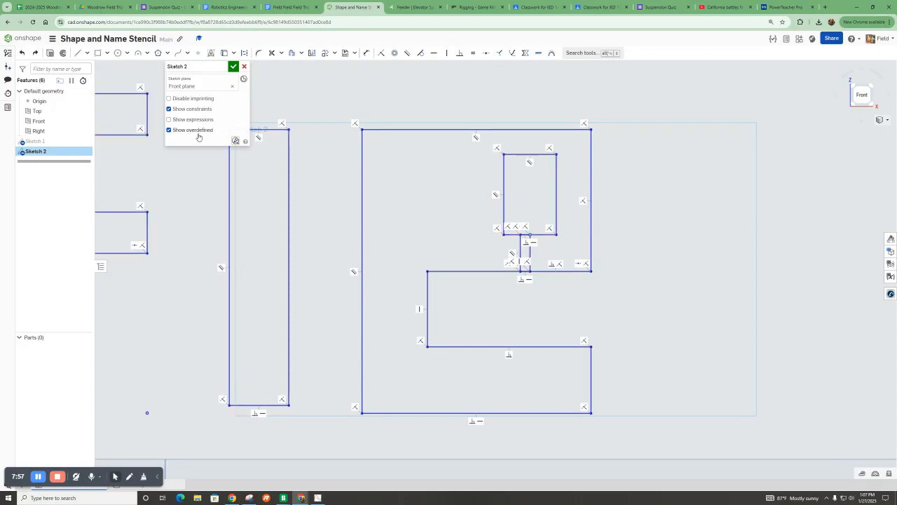
Trim the hole's bottom edge and the notch's top edge inside the narrow connecting channel.
left_click(272, 53)
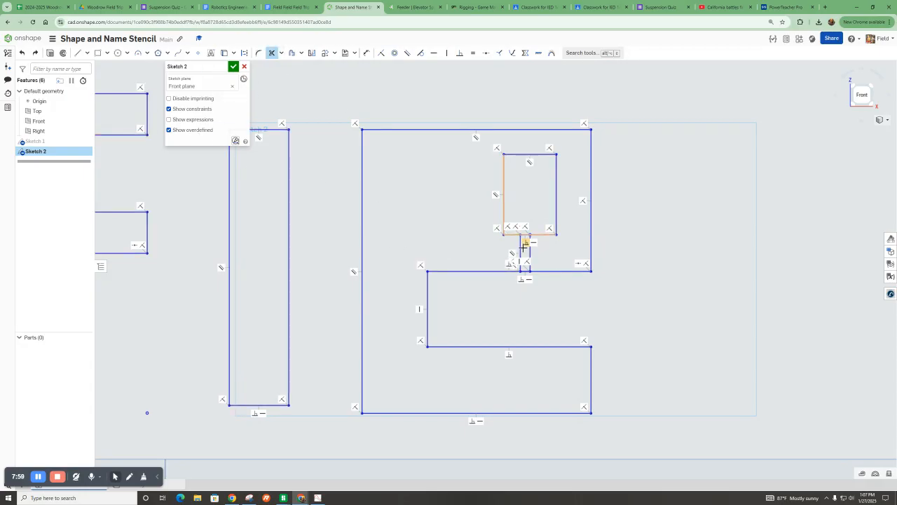
scroll(525, 245, "up", 3)
left_click_drag(514, 282, 518, 208)
scroll(503, 207, "down", 8)
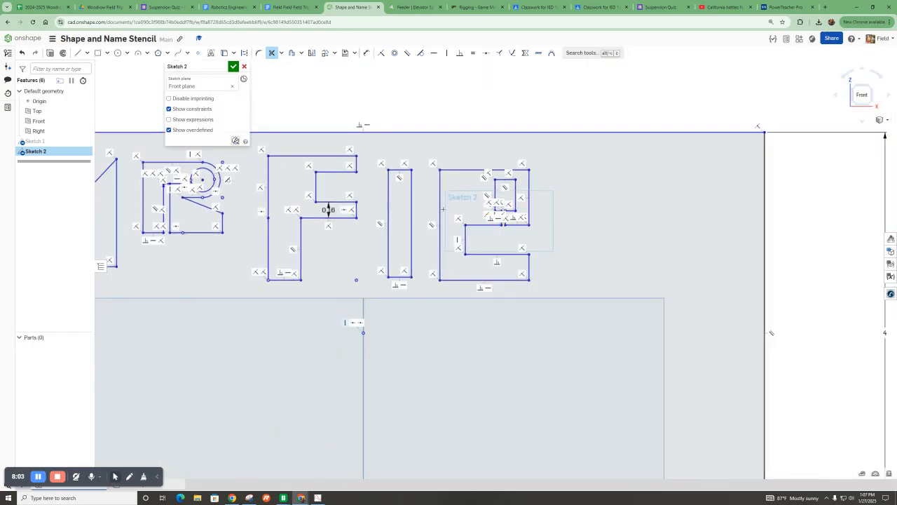
Draw a rectangle about 0.88 by 1.12 inch to the right of the previous letter.
left_click(98, 54)
left_click(550, 164)
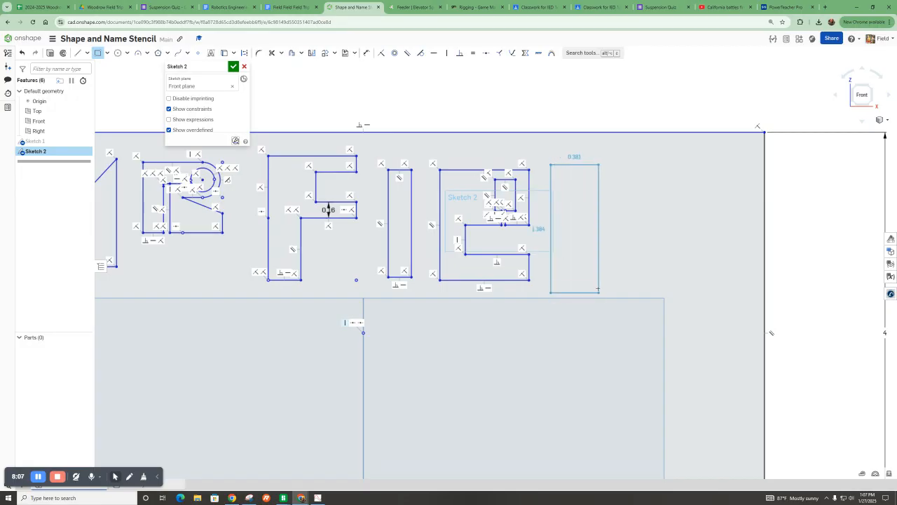
left_click(639, 278)
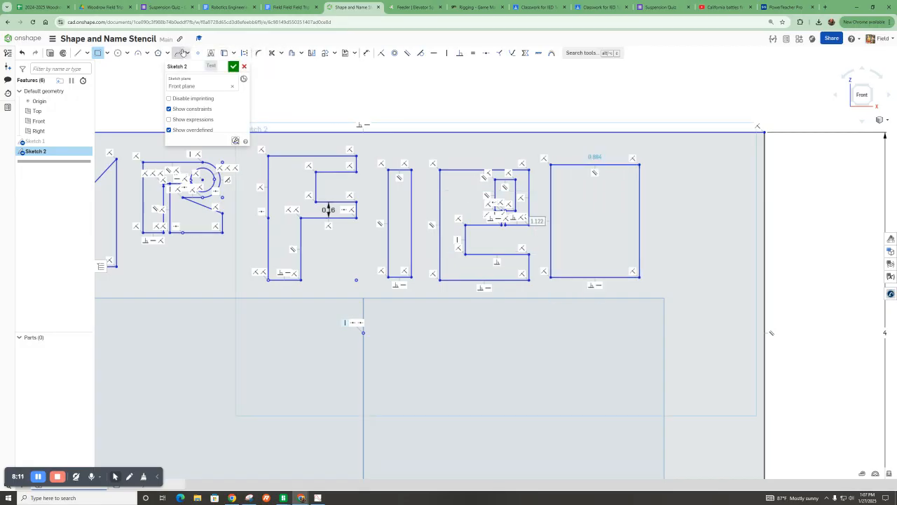
Offset the new rectangle's bottom and left edges inward by 0.23 inch.
left_click(291, 53)
left_click(614, 277)
left_click(551, 236)
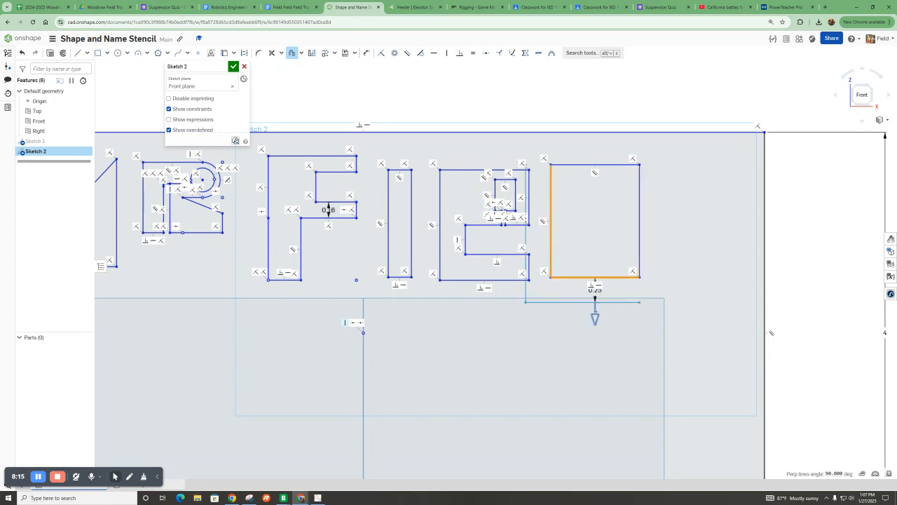
left_click_drag(596, 280, 596, 254)
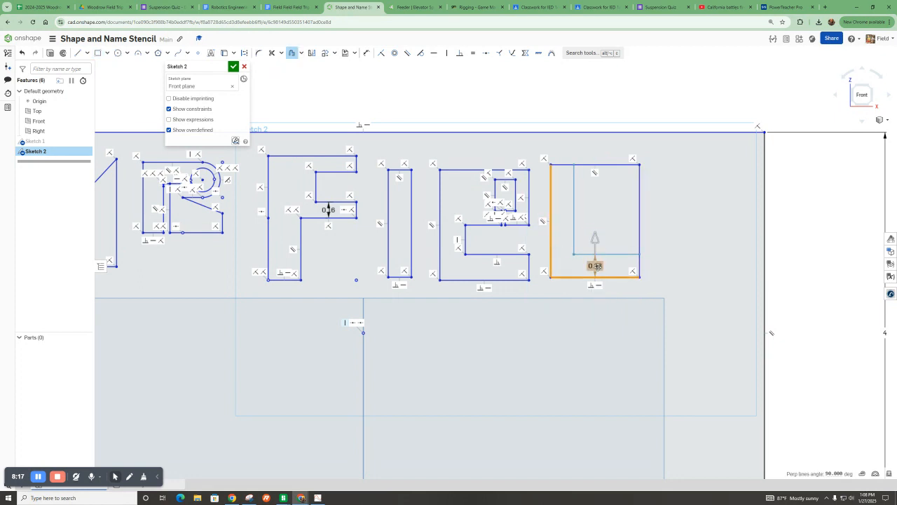
left_click(798, 279)
scroll(680, 249, "up", 3)
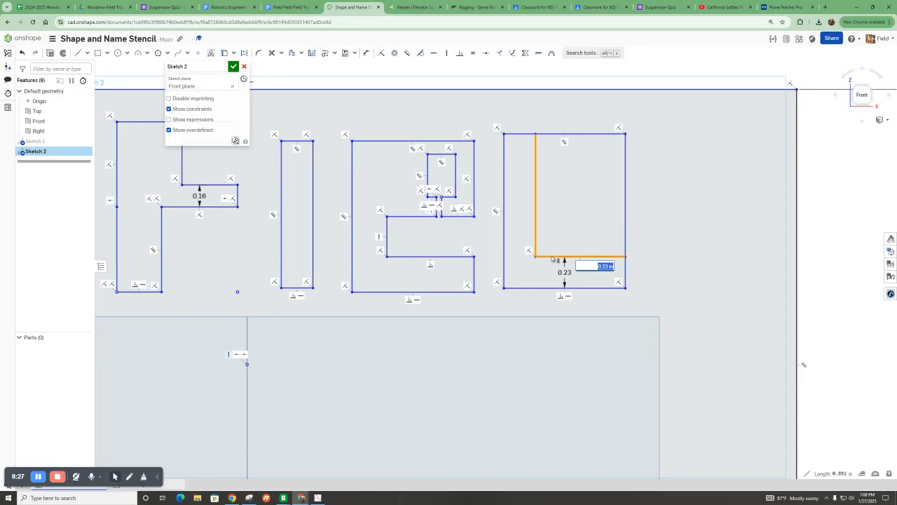
left_click_drag(552, 258, 784, 256)
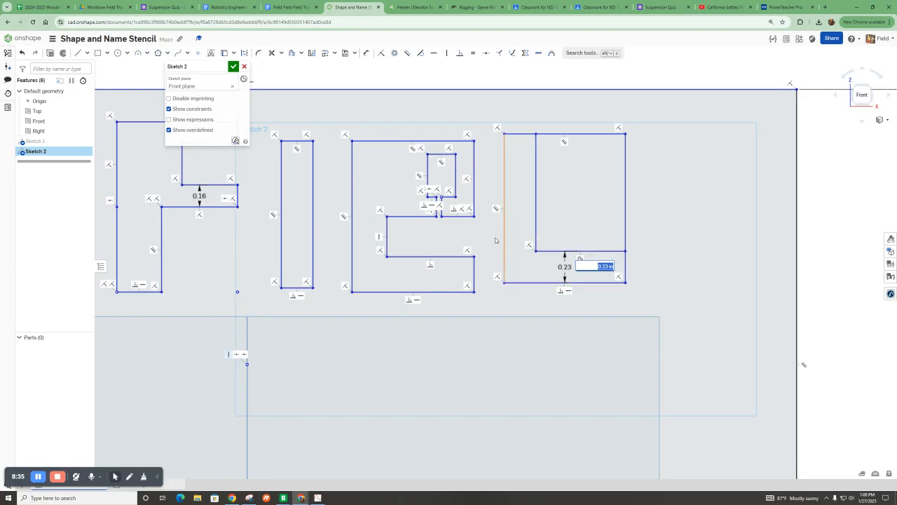
left_click(22, 54)
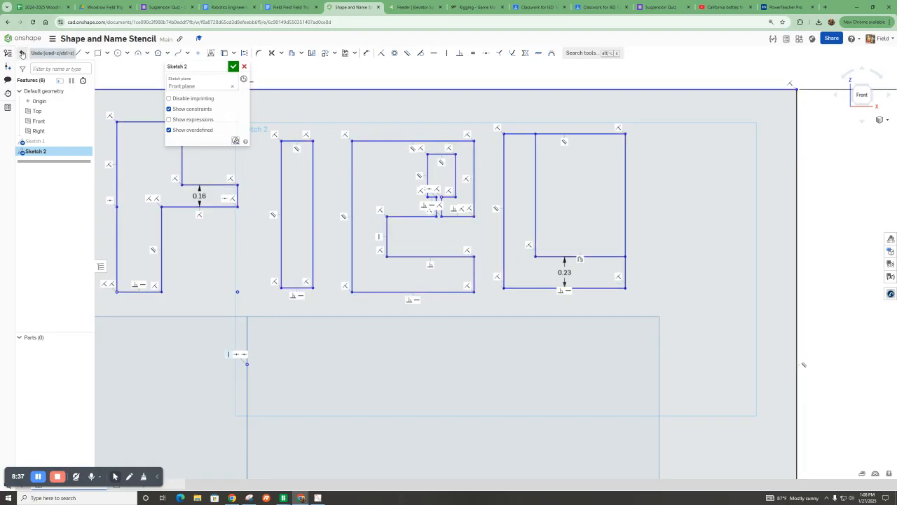
Trim the rectangle's top and right edges beyond the offset lines to leave an L shape.
left_click(272, 53)
left_click_drag(584, 121, 665, 221)
scroll(426, 225, "up", 2)
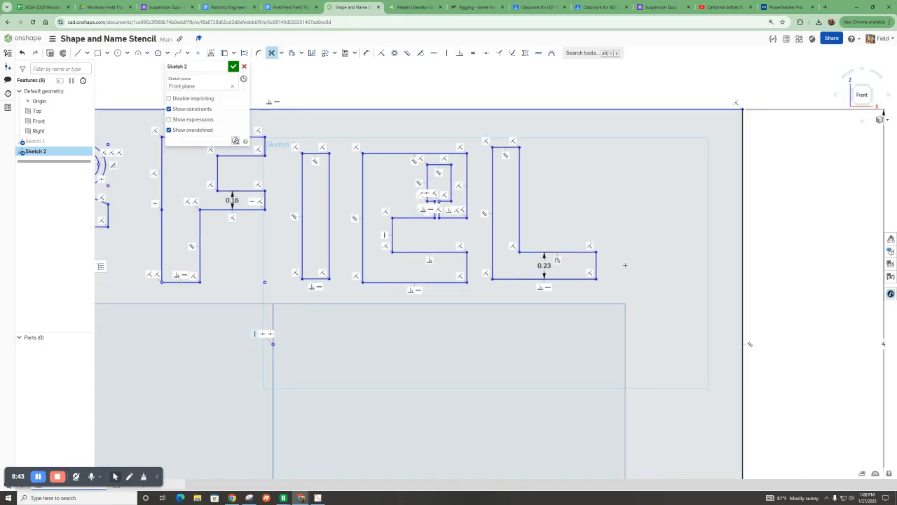
key("Escape")
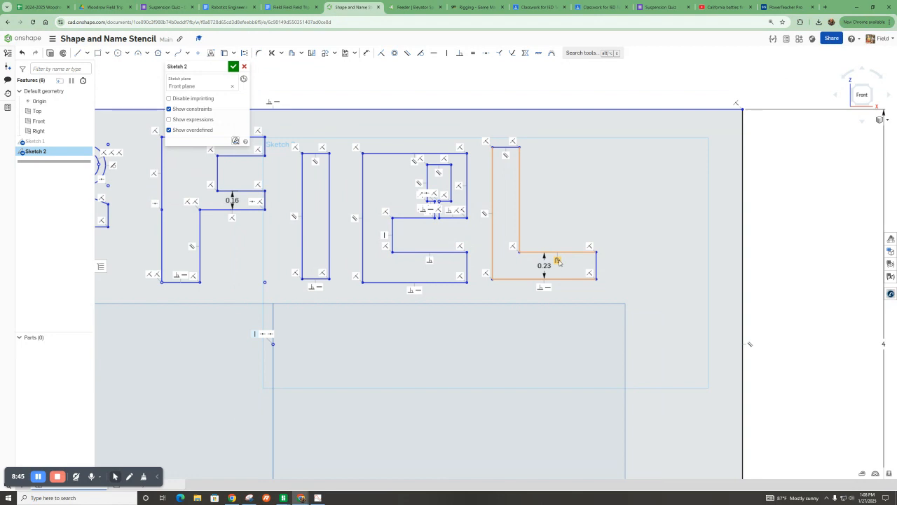
Drag the L's arm edges to adjust the proportions of the letter.
left_click_drag(595, 265, 531, 258)
left_click_drag(518, 229, 532, 229)
scroll(468, 206, "down", 3)
key("ctrl+a")
key("Escape")
Draw a rectangle about 1.08 by 1.09 inch to the right of the L for the next letter.
key("r")
mouse_move(545, 172)
left_mouse_down()
mouse_move(610, 258)
mouse_move(624, 251)
left_mouse_up()
scroll(647, 293, "up", 3)
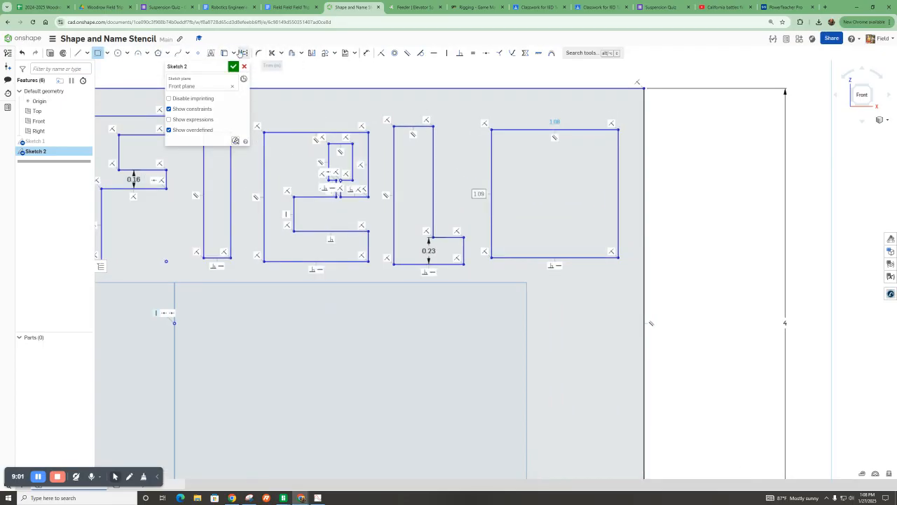
left_click(259, 54)
left_click(598, 129)
left_click(618, 149)
left_click_drag(588, 164, 597, 167)
key("l")
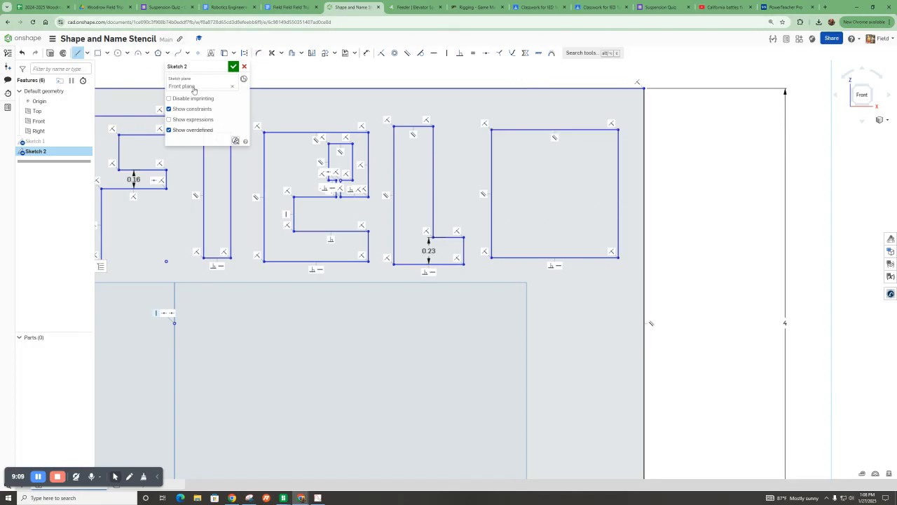
Fillet the new rectangle's top-right corner with a radius of about 0.48 inch.
left_click(261, 55)
left_click(619, 131)
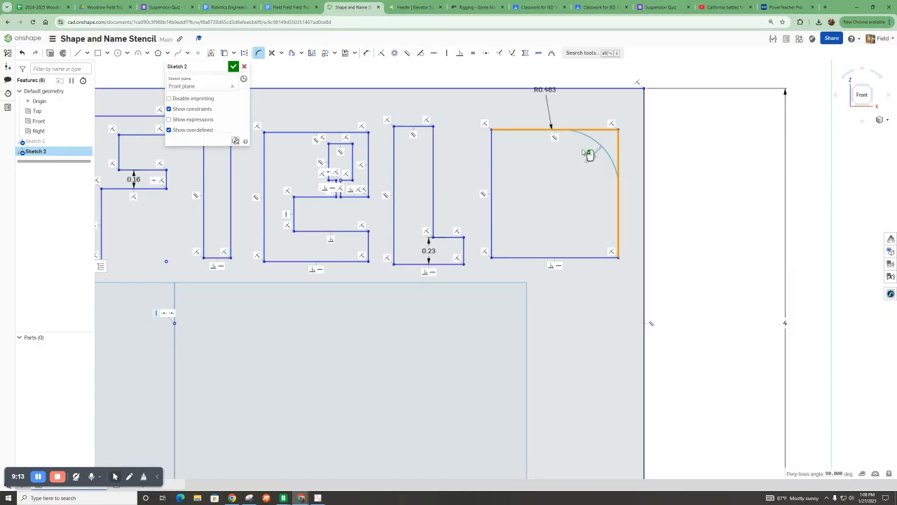
left_click(713, 160)
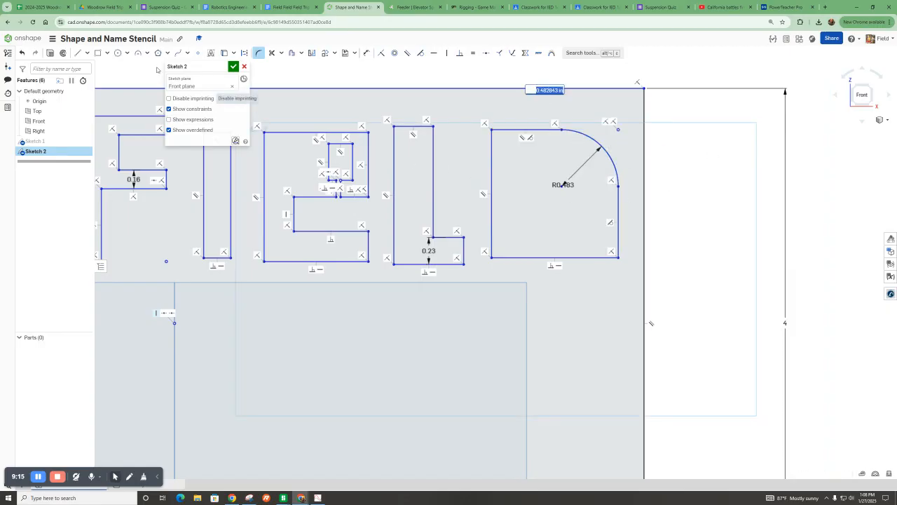
left_click(80, 53)
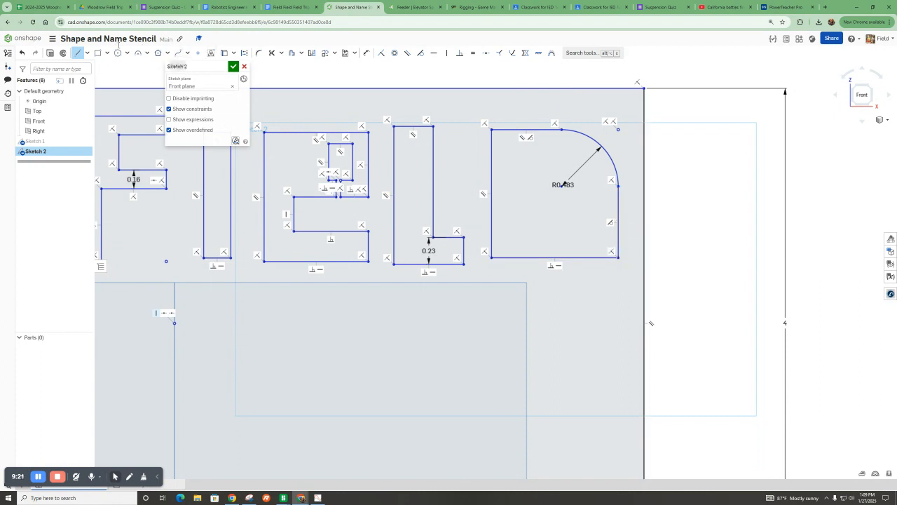
Draw a narrow inner rectangle about 0.69 inch tall inside the filleted letter.
left_click(97, 53)
left_click(567, 162)
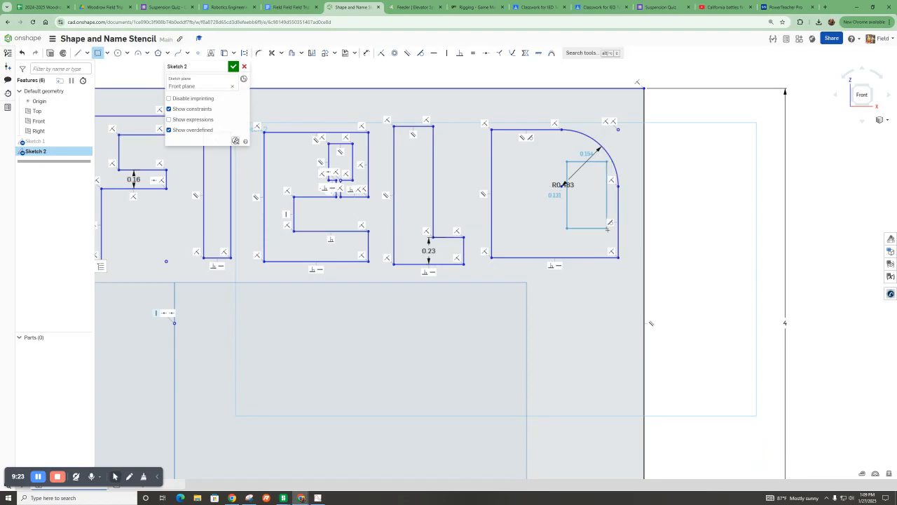
left_click(595, 242)
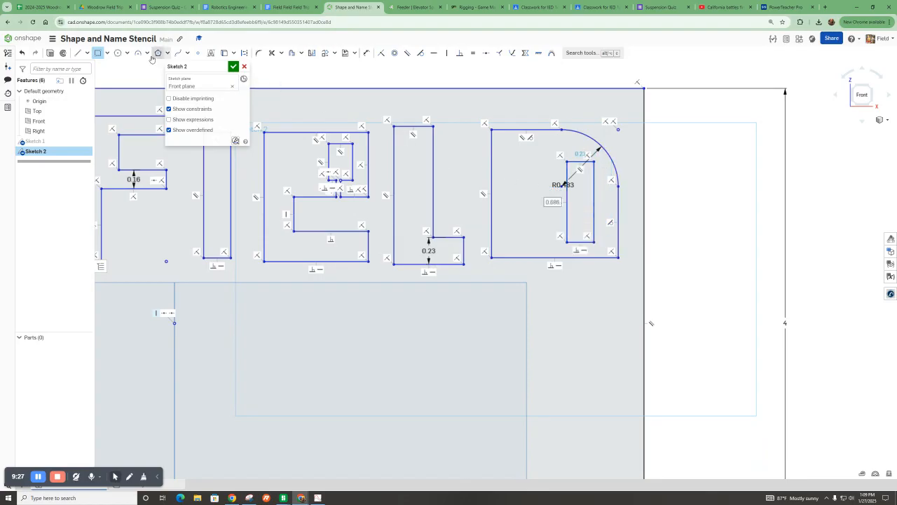
Fillet the inner rectangle's top-right corner with a radius of about 0.145 inch.
left_click(258, 52)
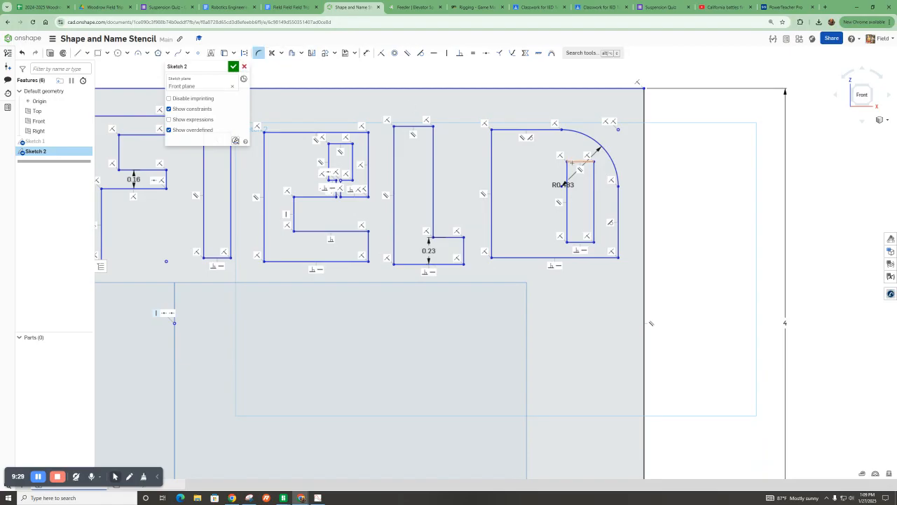
left_click(572, 162)
left_click(594, 188)
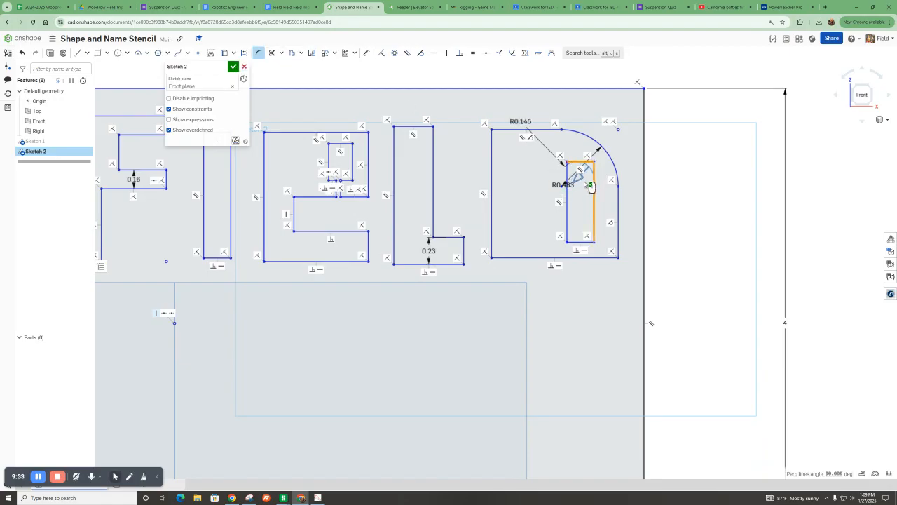
left_click(677, 195)
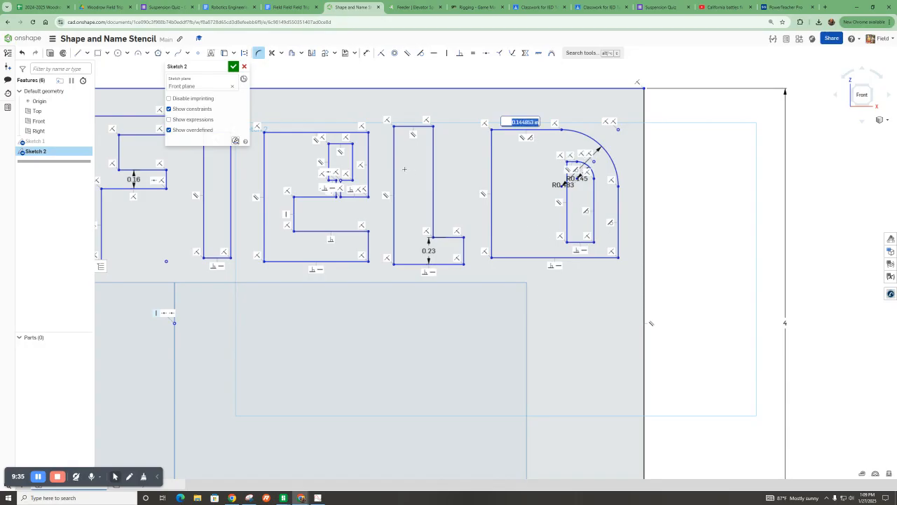
Draw two small rectangles inside the letter's lower-left area: a horizontal one about 0.54 inch wide and a narrow vertical one below it.
left_click(97, 52)
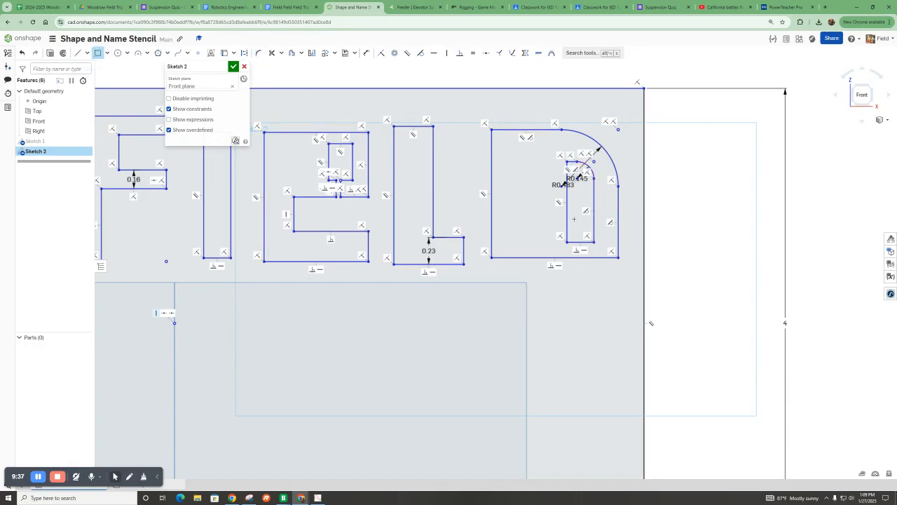
left_click(567, 213)
left_click(502, 223)
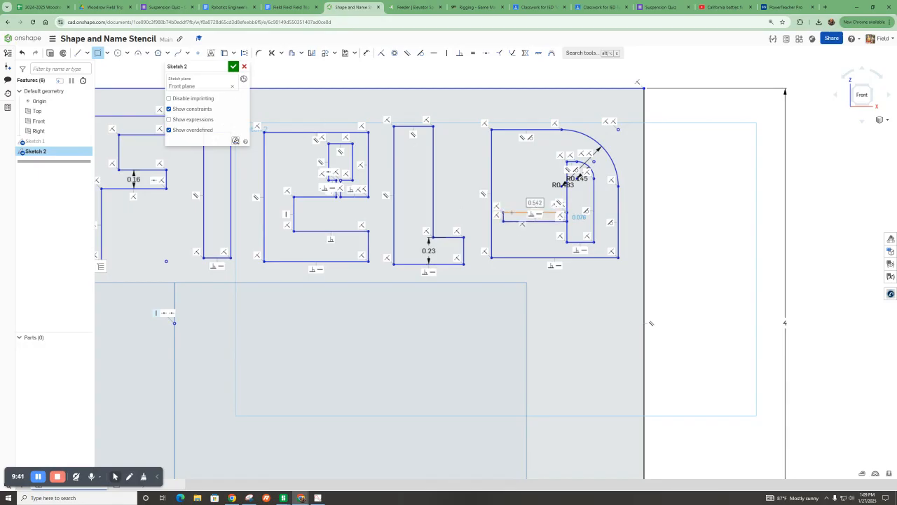
left_click(515, 221)
left_click(524, 257)
Trim the overlapping segments of the new small rectangles inside the letter.
left_click(272, 53)
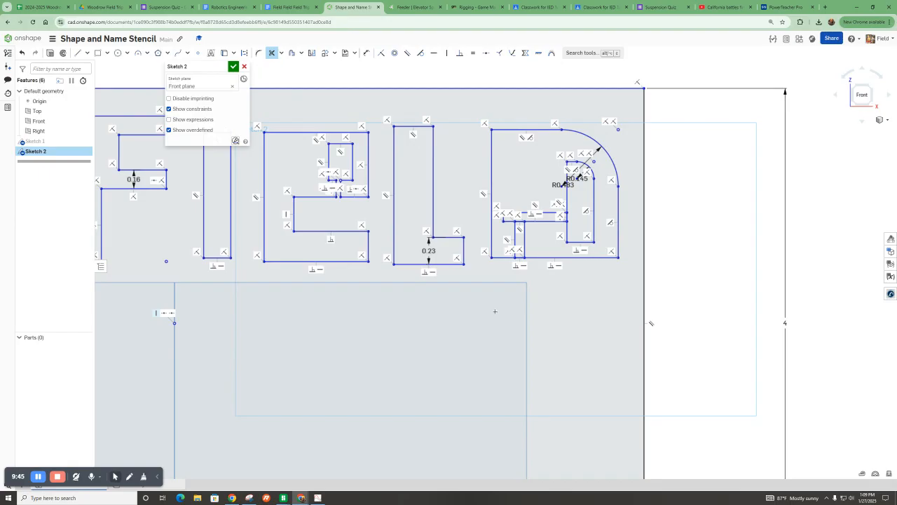
scroll(523, 265, "up", 3)
left_click_drag(505, 286, 506, 184)
Draw a five-sided inscribed polygon about 0.99 inch in diameter below the M.
scroll(680, 246, "down", 5)
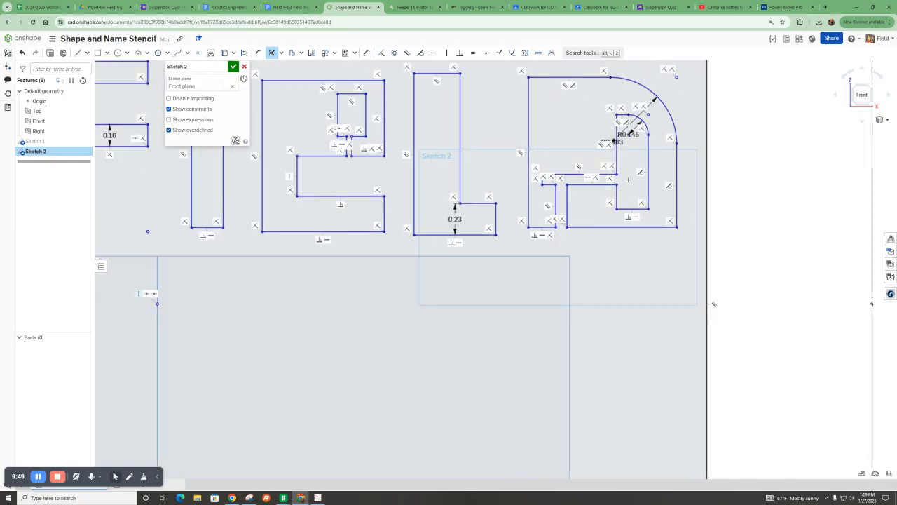
scroll(596, 209, "down", 1)
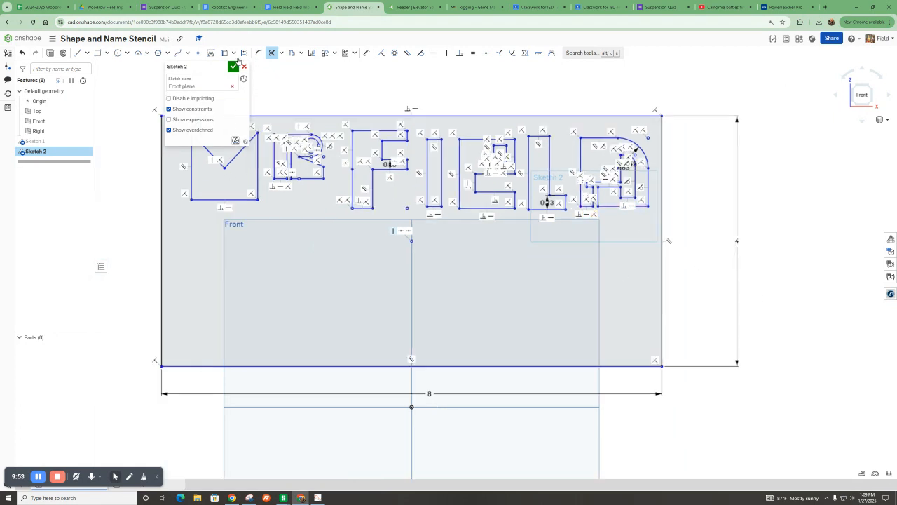
left_click(107, 55)
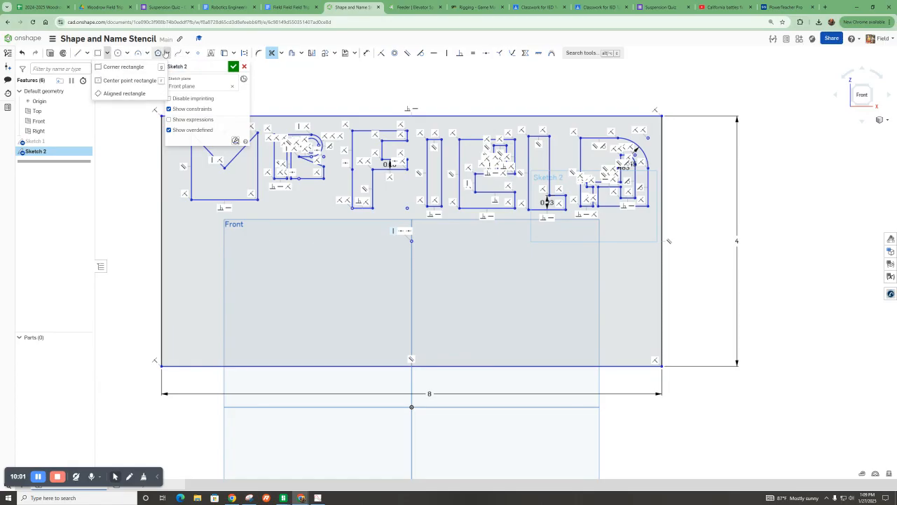
left_click(157, 53)
left_click(213, 261)
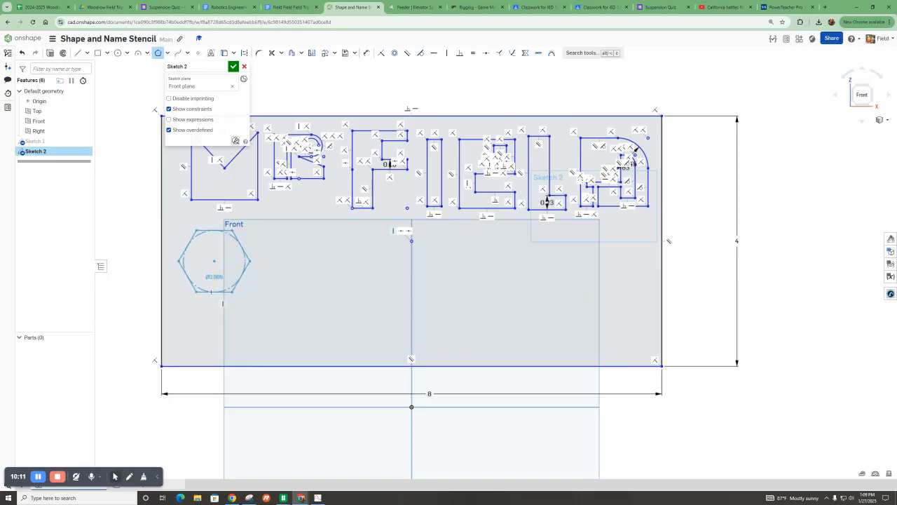
key("Down")
key("Down")
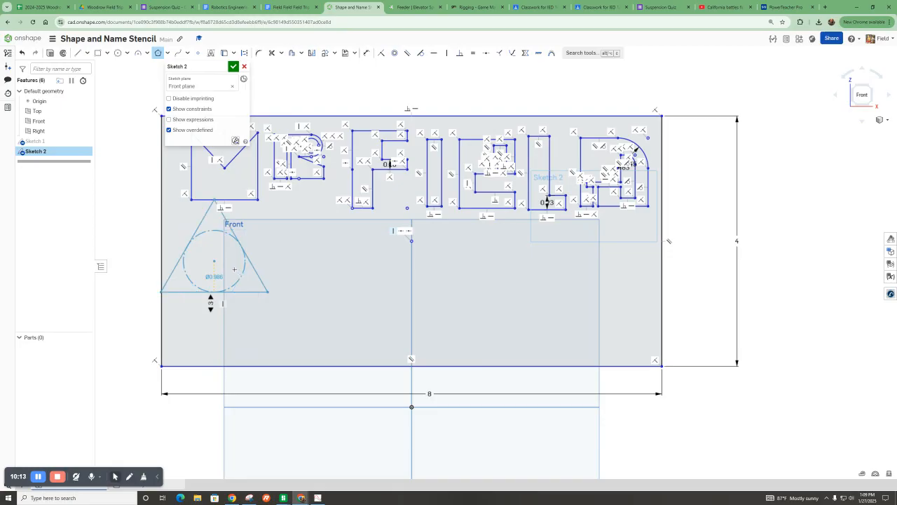
key("Up")
left_click(242, 263)
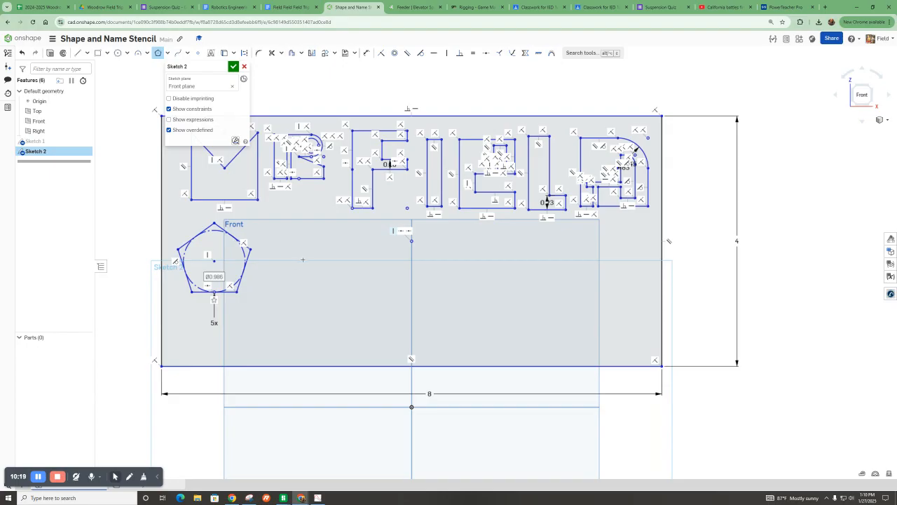
Draw a three-sided polygon about 1.21 inch in diameter to the right of the pentagon.
left_click(306, 298)
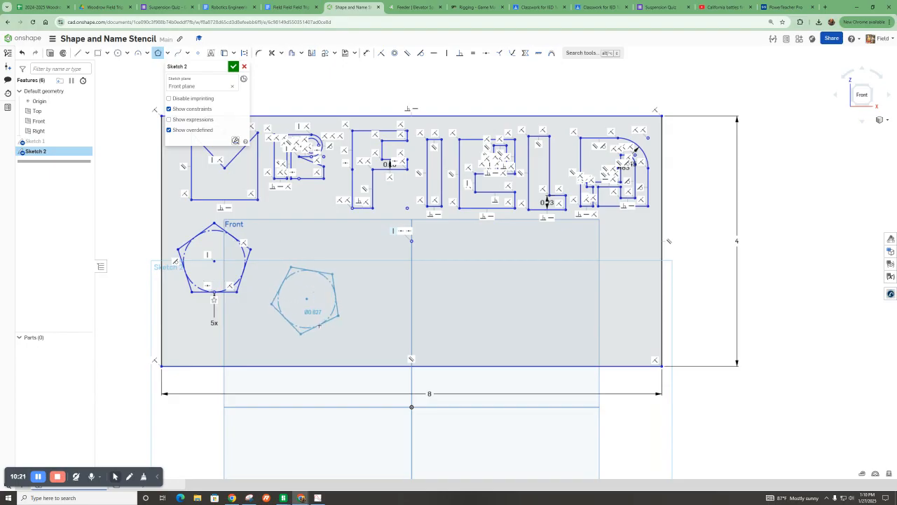
key("Down")
key("Down")
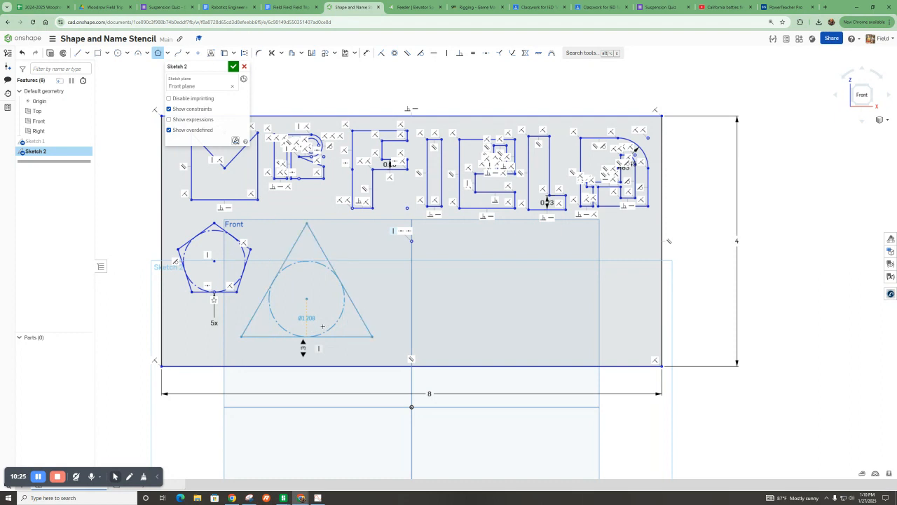
left_click(322, 326)
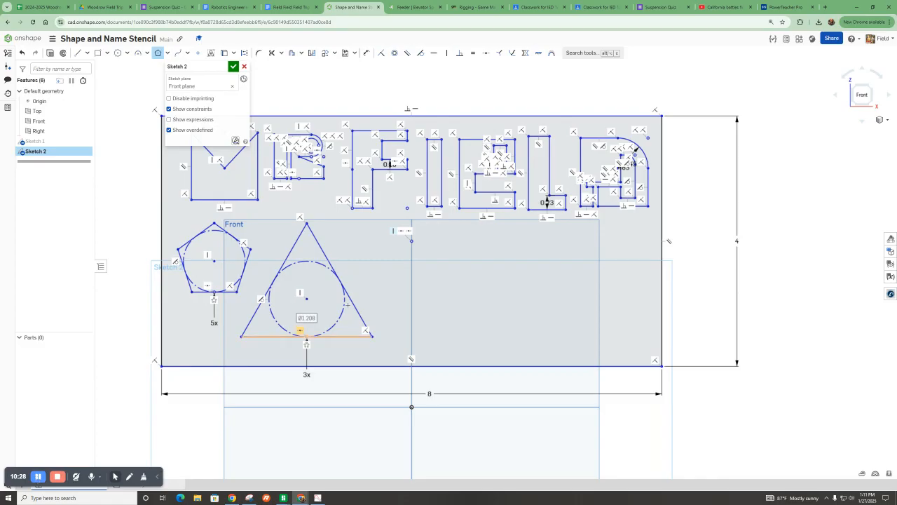
Dimension the triangle's side as 1 inch and move the triangle back beside the pentagon.
left_click(365, 52)
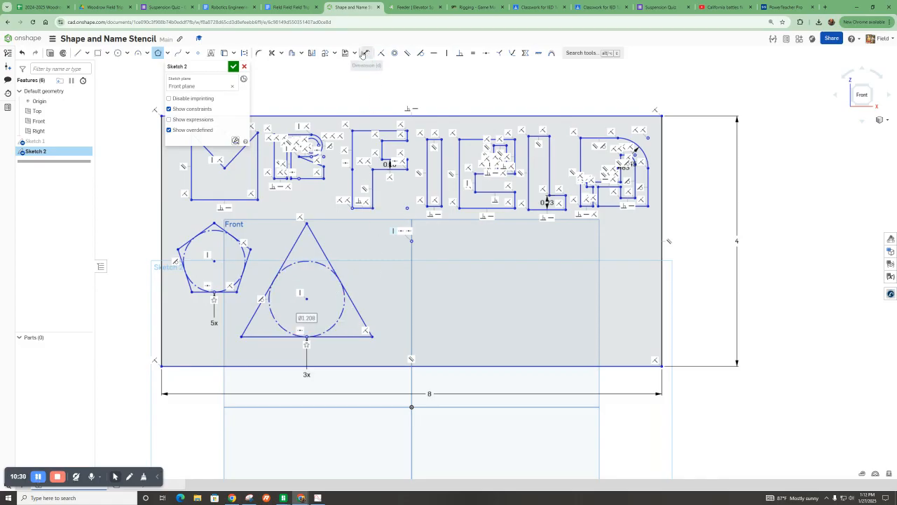
left_click(352, 304)
left_click(370, 263)
key("Return")
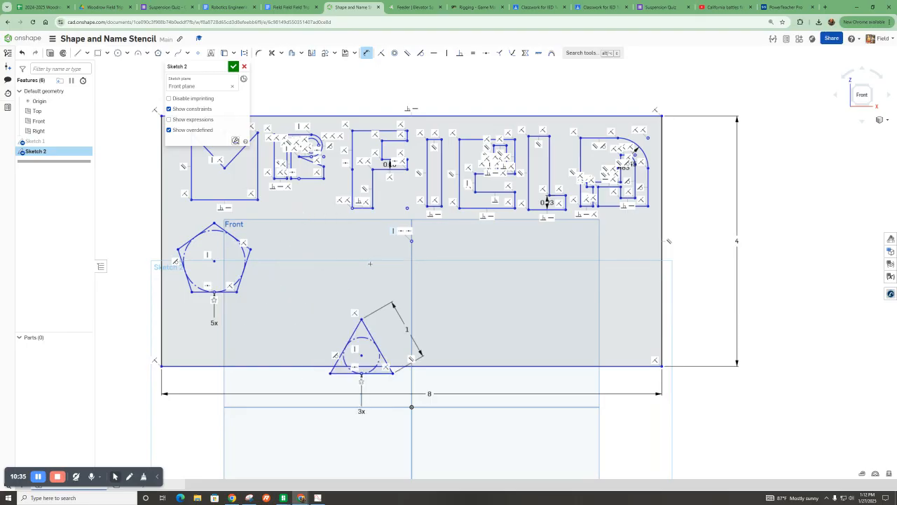
left_click_drag(360, 357, 286, 319)
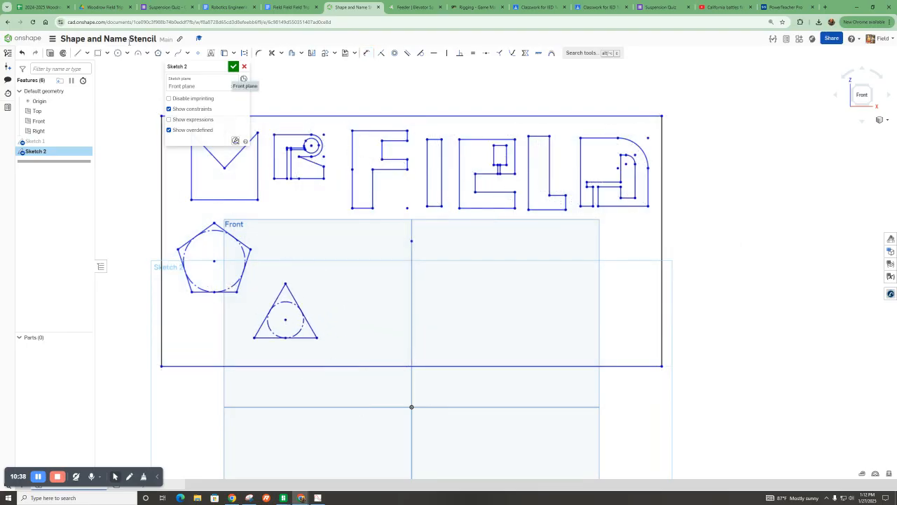
Draw a circle about 1.18 inch in diameter above and right of the triangle.
left_click(119, 54)
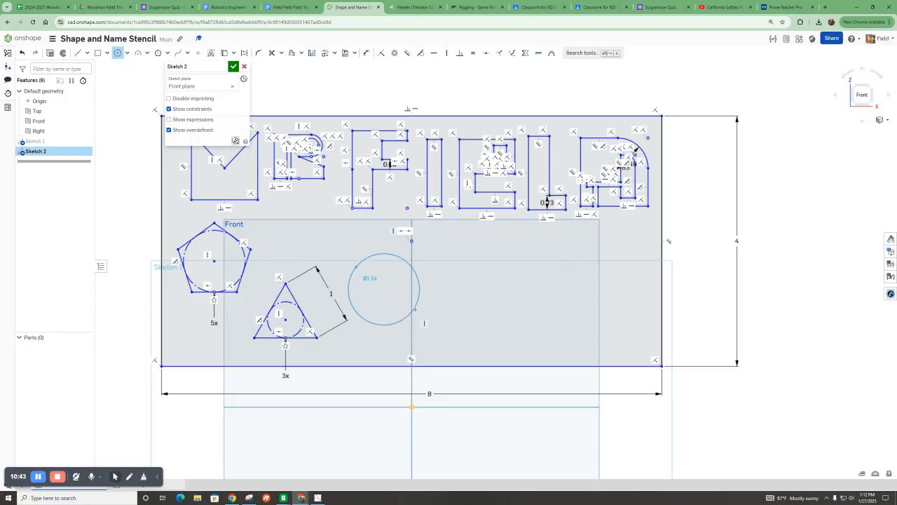
left_click(127, 53)
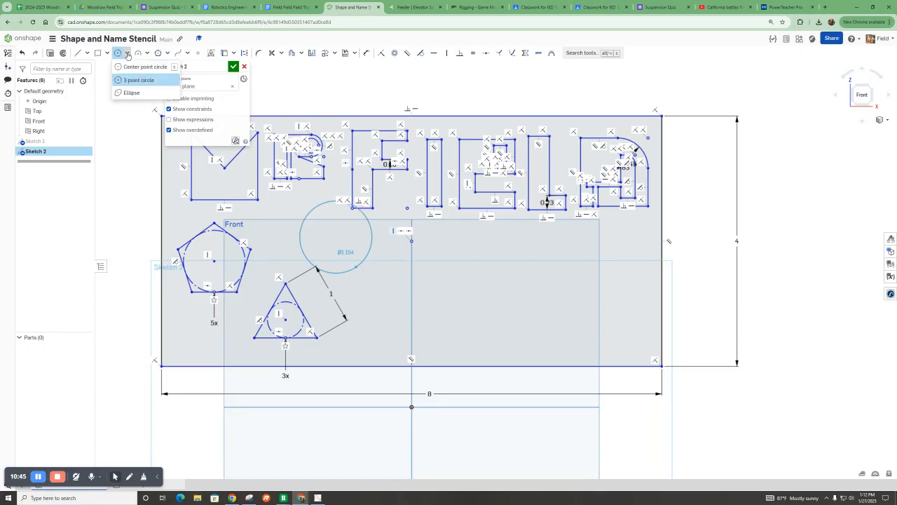
left_click(139, 80)
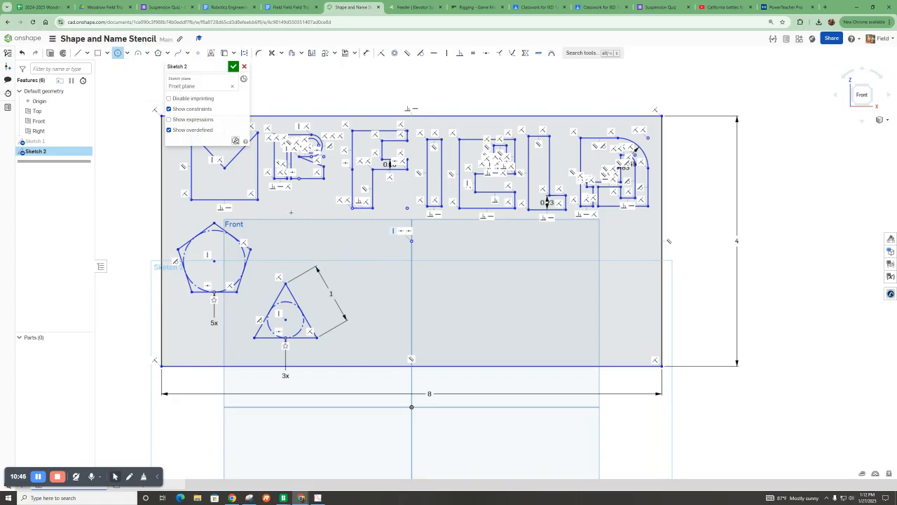
left_click(335, 250)
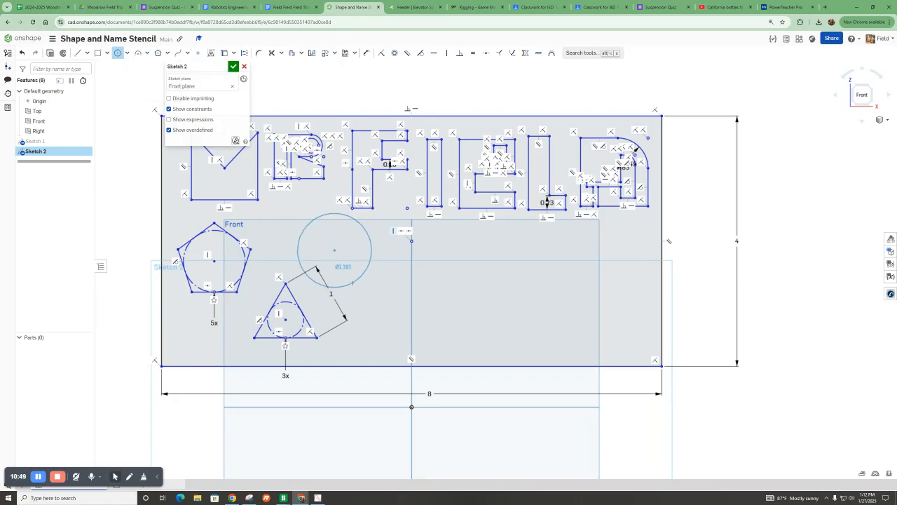
left_click(352, 282)
left_click(167, 54)
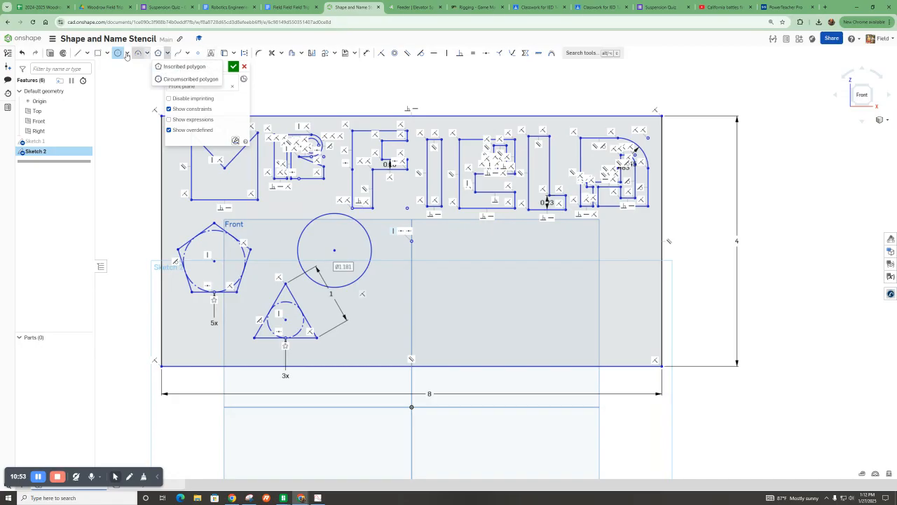
left_click(128, 54)
left_click(134, 92)
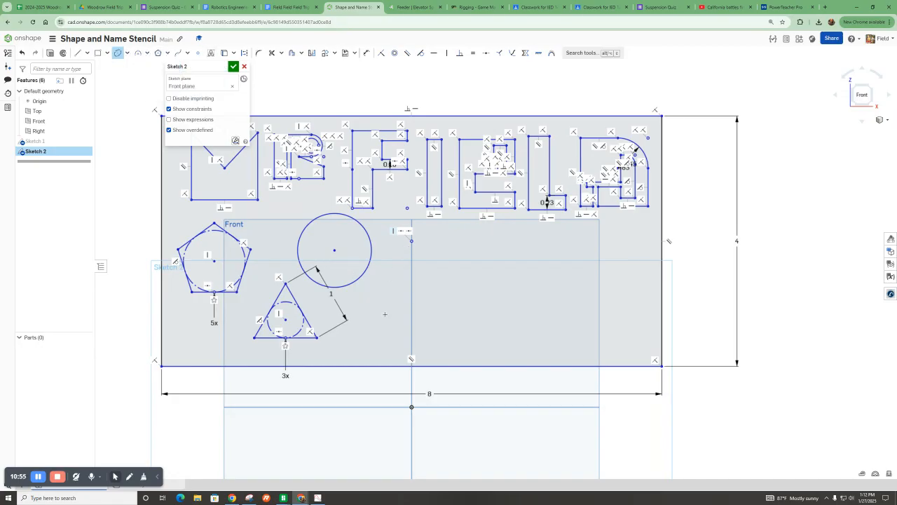
left_click(384, 328)
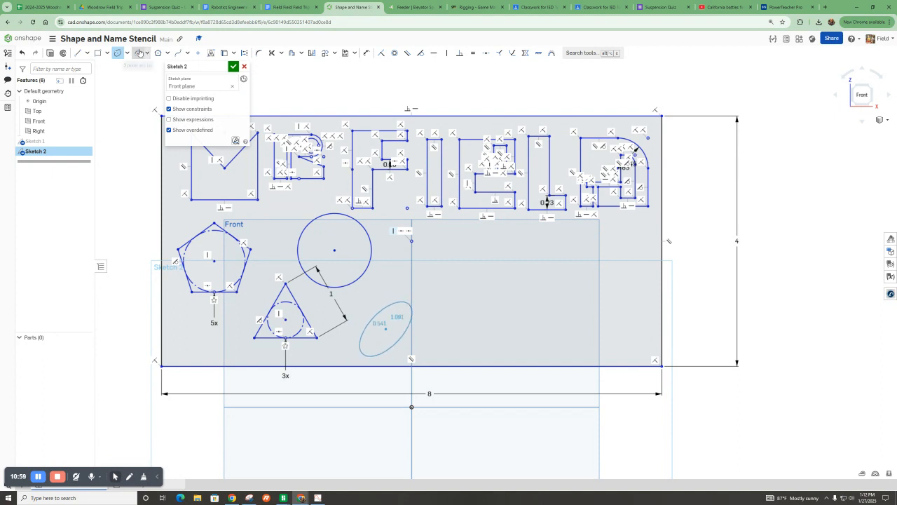
left_click(166, 54)
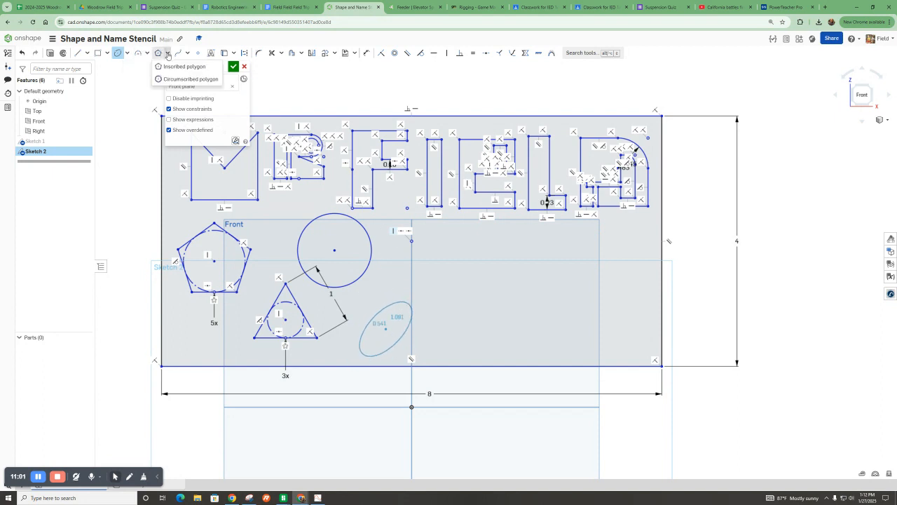
left_click(184, 66)
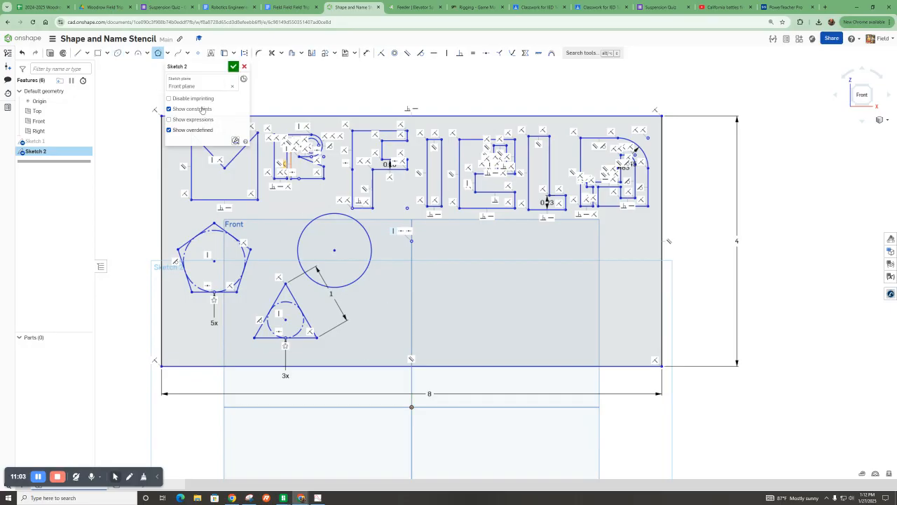
Draw a tilted ellipse about 1.56 by 0.68 inch to the right of the triangle.
left_click(118, 53)
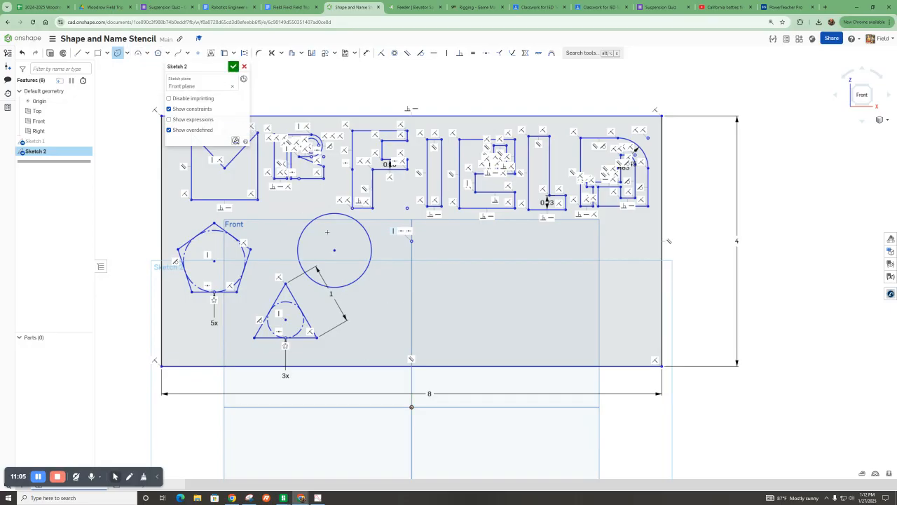
left_click(393, 323)
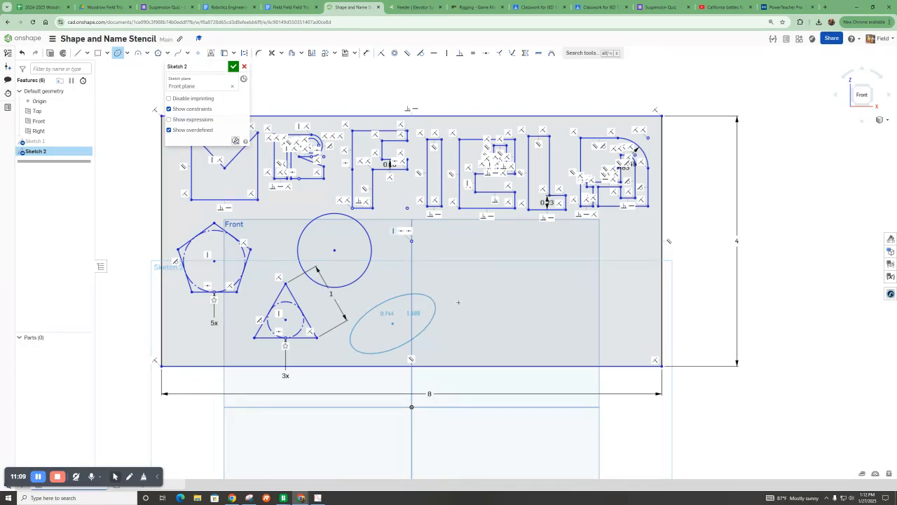
left_click(458, 302)
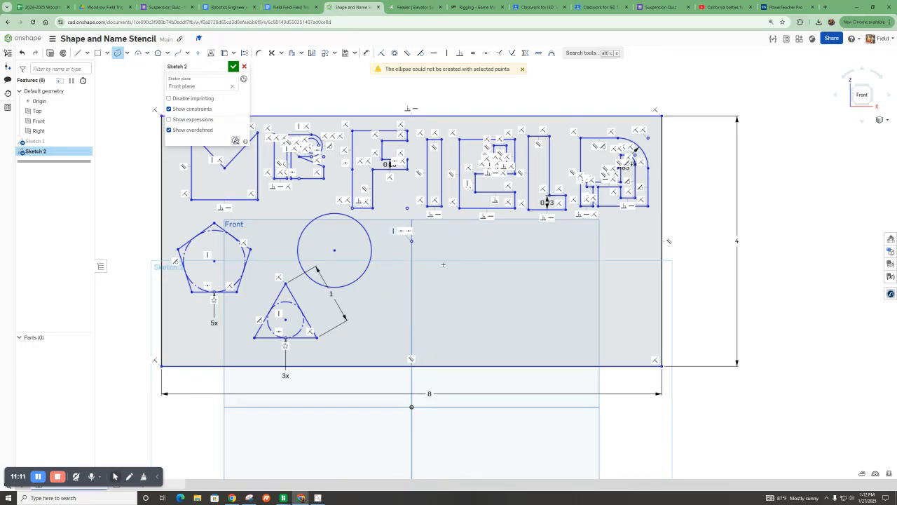
left_click(398, 306)
left_click(370, 346)
left_click(374, 309)
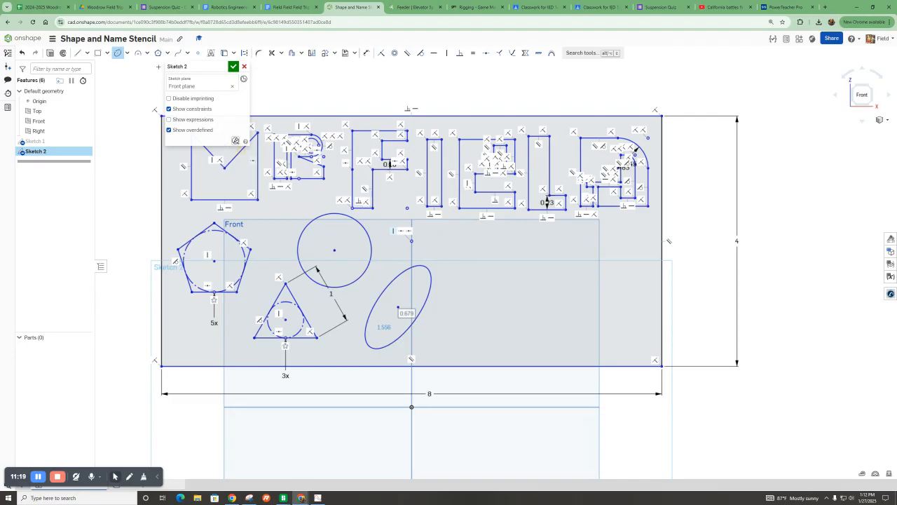
Draw an eight-sided polygon about 0.94 inch in diameter to the right of the circle.
left_click(159, 53)
left_click(478, 264)
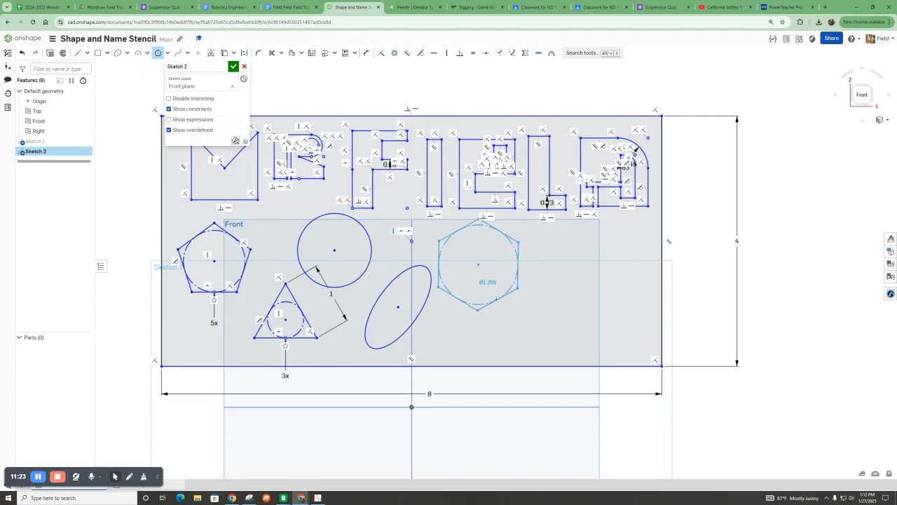
key("Down")
key("Up")
key("Up")
key("Up")
left_click(506, 286)
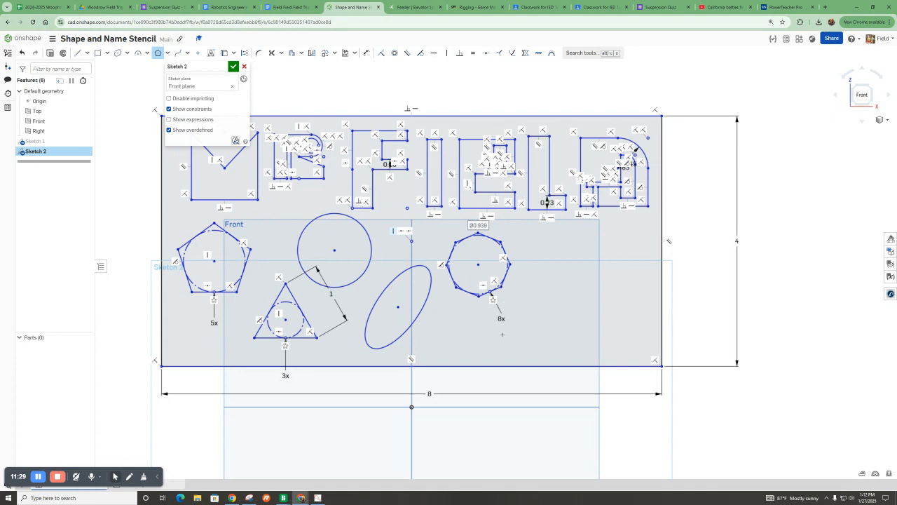
Draw a four-sided polygon about 1.07 inch in diameter at the right end of the shape row.
left_click(582, 273)
key("Down")
key("Up")
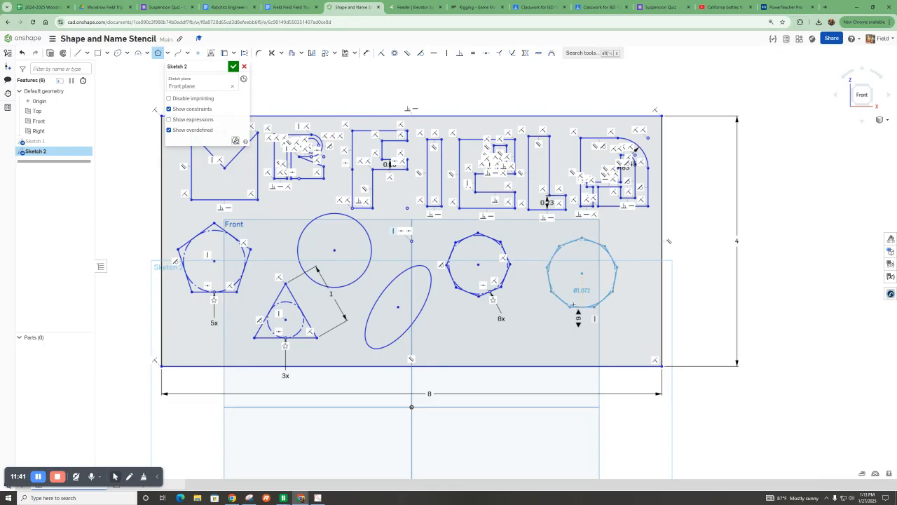
scroll(583, 295, "down", 1)
left_click(582, 294)
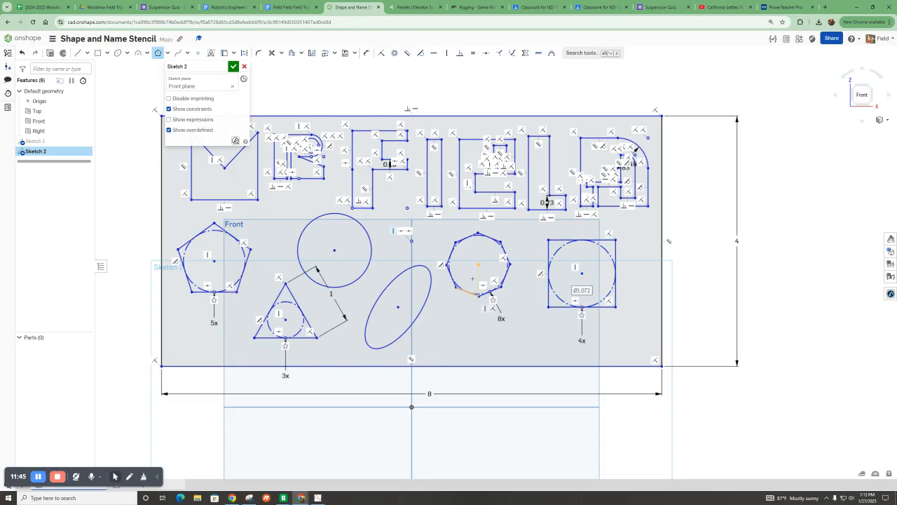
left_click(168, 53)
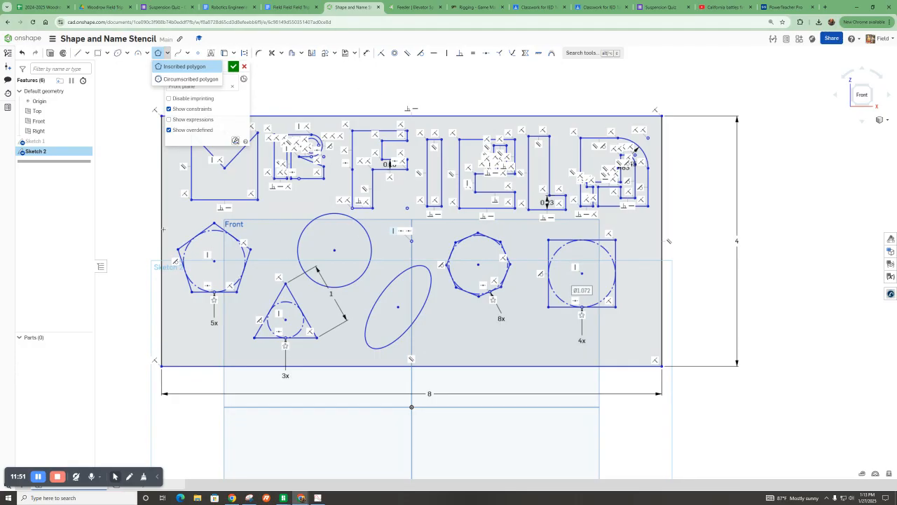
scroll(194, 242, "up", 5)
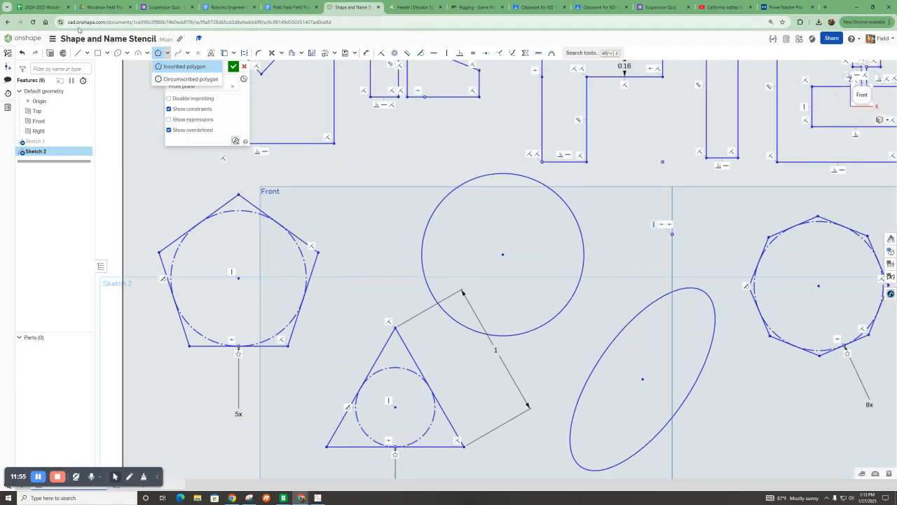
left_click(78, 52)
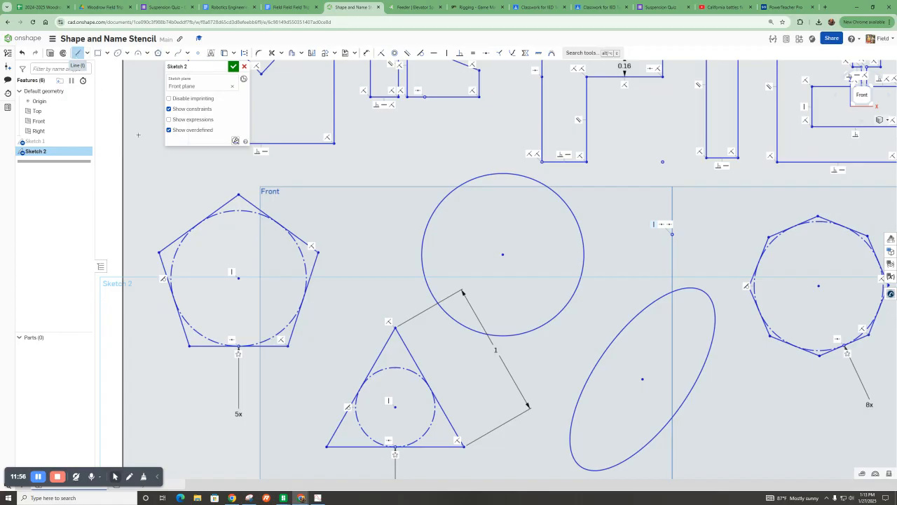
left_click(238, 195)
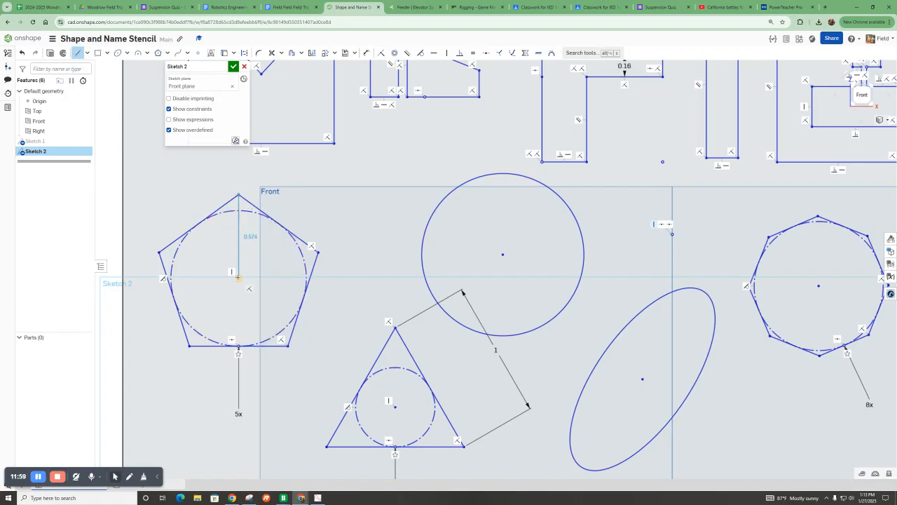
left_click(239, 279)
key("Escape")
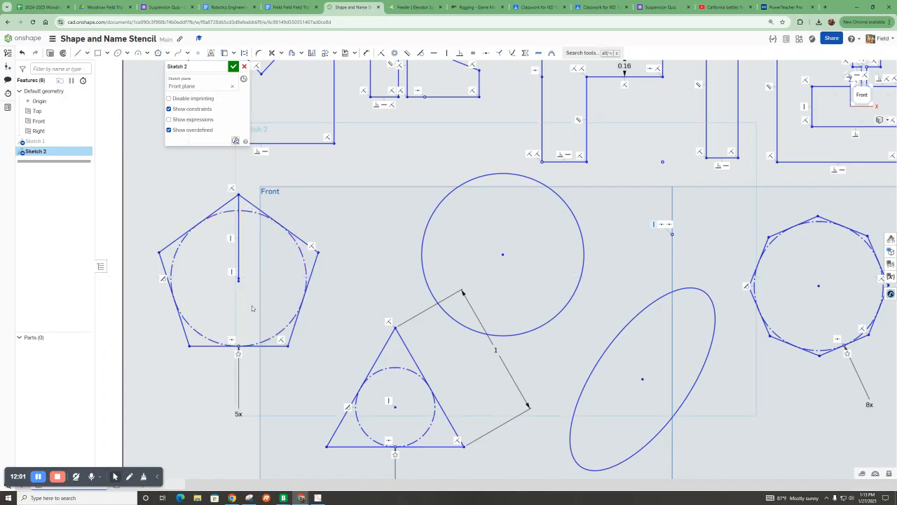
key("ctrl+z")
left_click(77, 53)
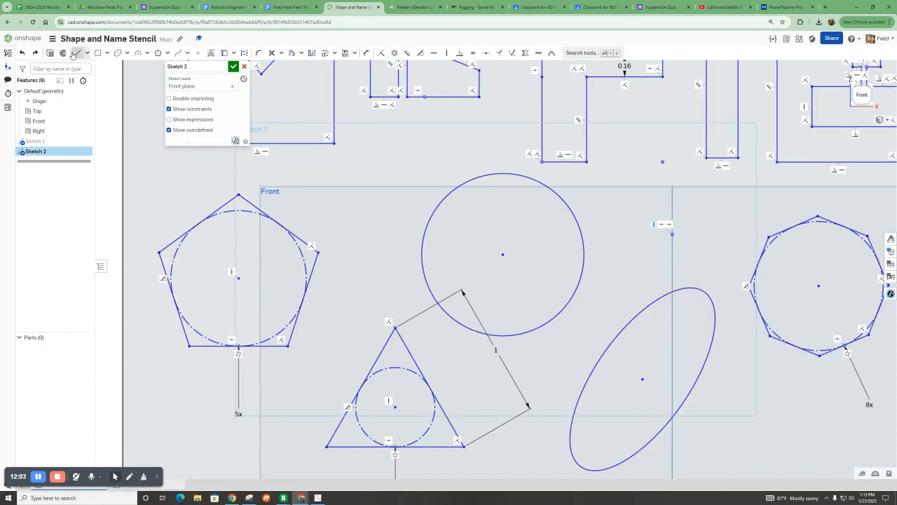
scroll(263, 244, "down", 3)
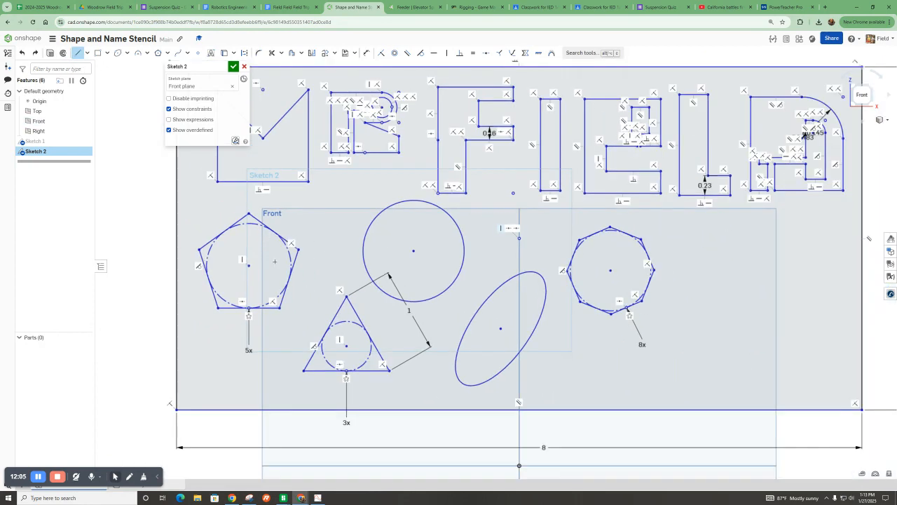
scroll(270, 260, "down", 1)
Draw lines inside the pentagon from its top vertex to its center and out to its right vertex.
left_click(35, 53)
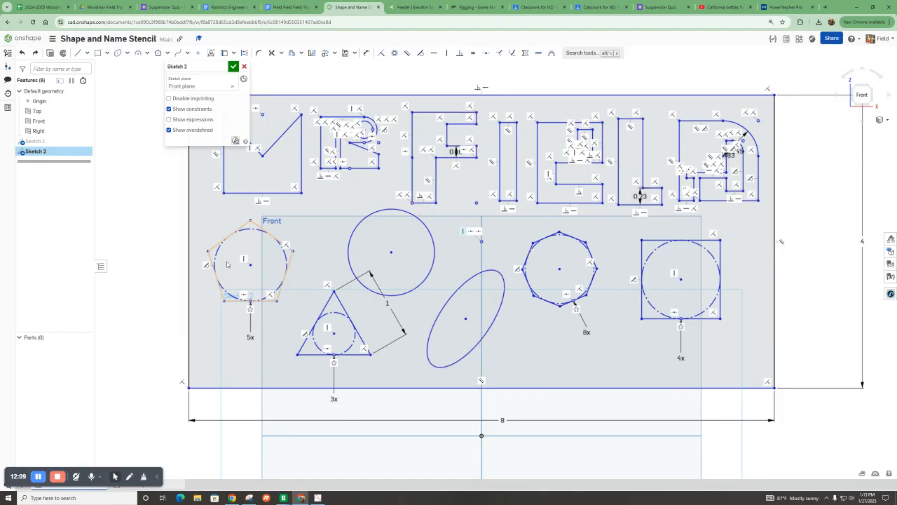
scroll(224, 258, "up", 3)
left_click(76, 54)
scroll(261, 162, "up", 3)
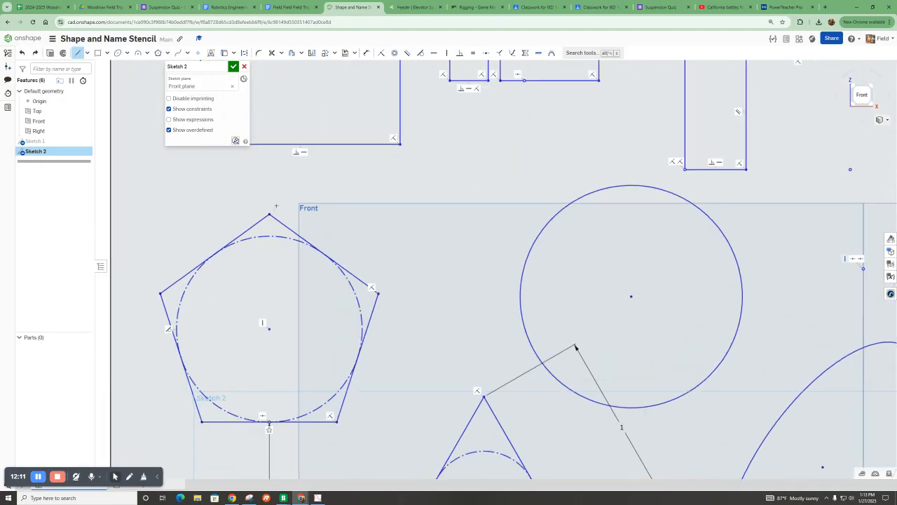
left_click(266, 195)
left_click(269, 328)
left_click(378, 294)
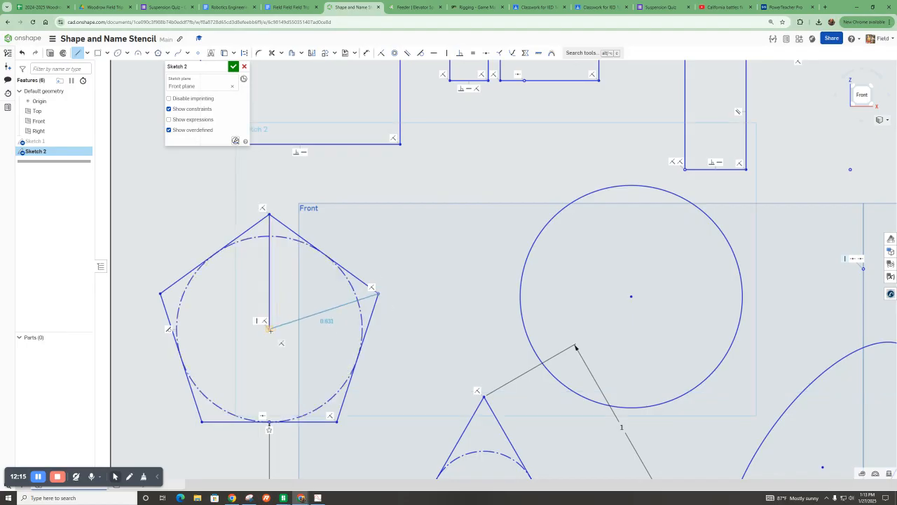
left_click(269, 328)
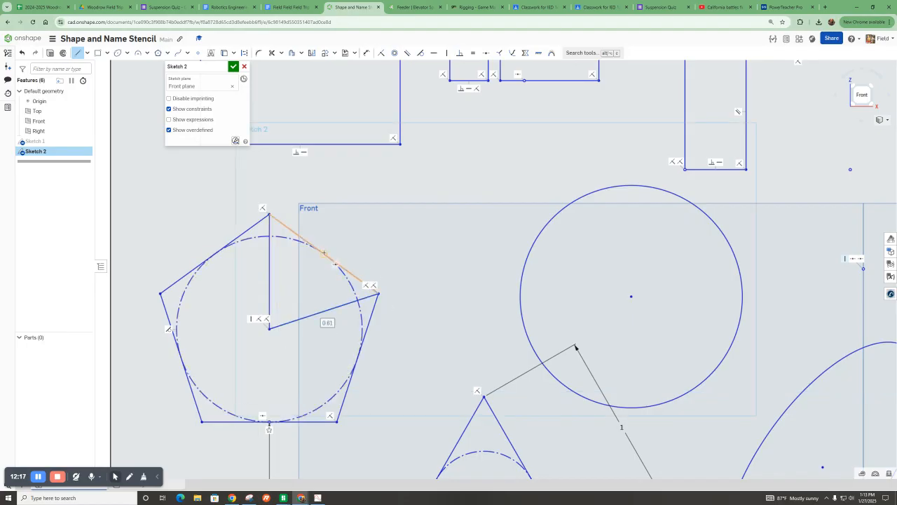
left_click(324, 254)
left_click(303, 280)
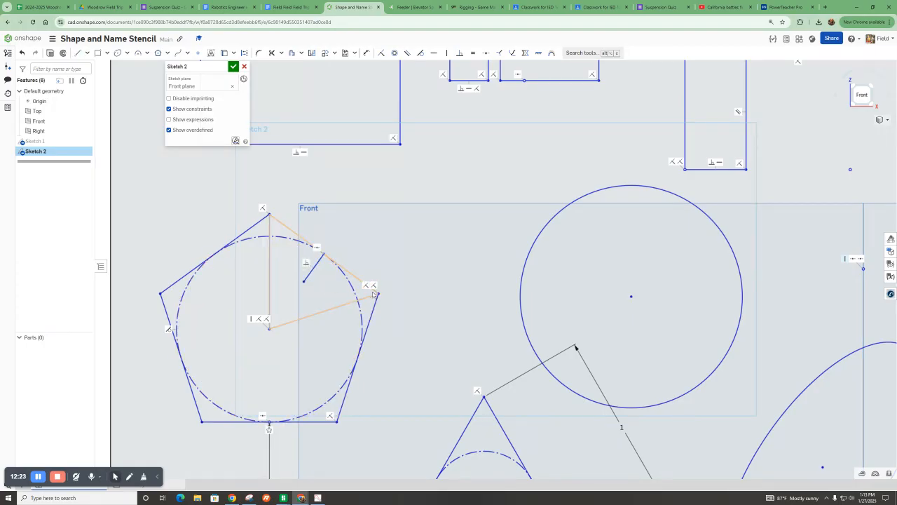
Draw a horizontal line leftward from the pentagon's right vertex and extend it to meet the inner guide line.
left_click(78, 52)
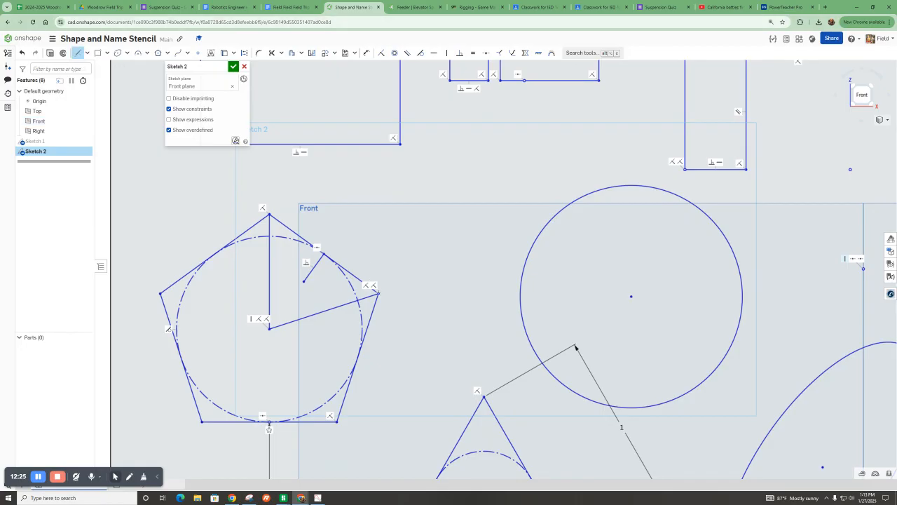
left_click(378, 294)
left_click(279, 293)
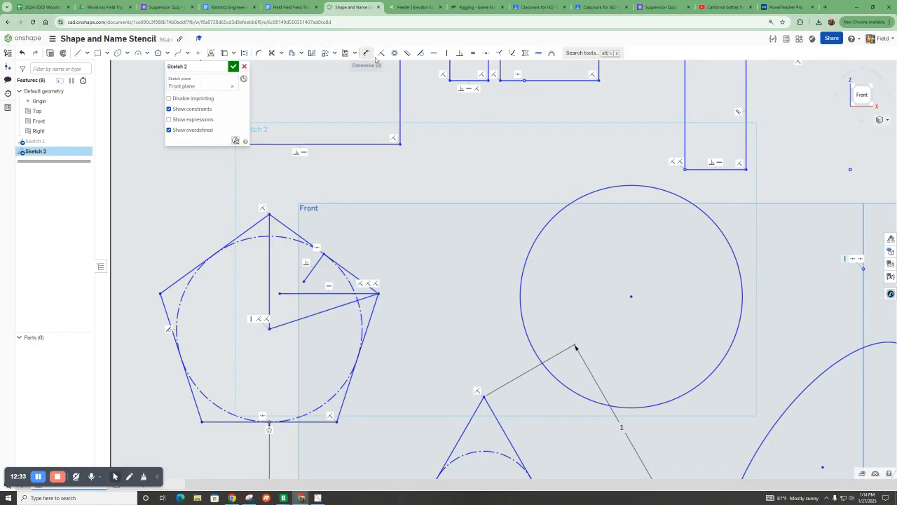
left_click(302, 54)
left_click(281, 53)
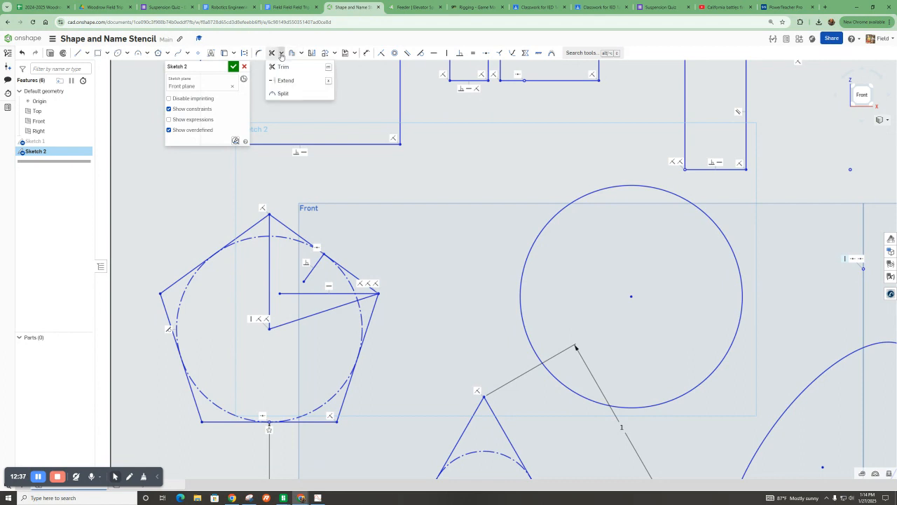
left_click(286, 80)
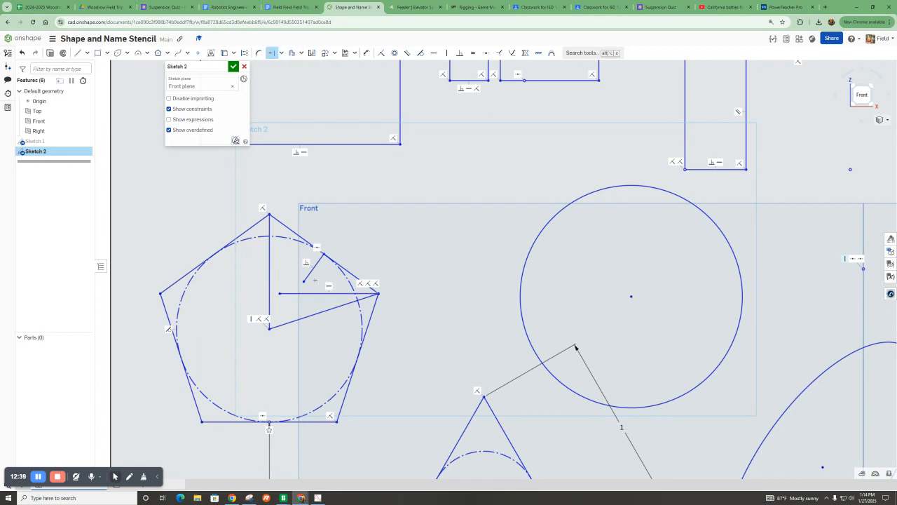
left_click(300, 286)
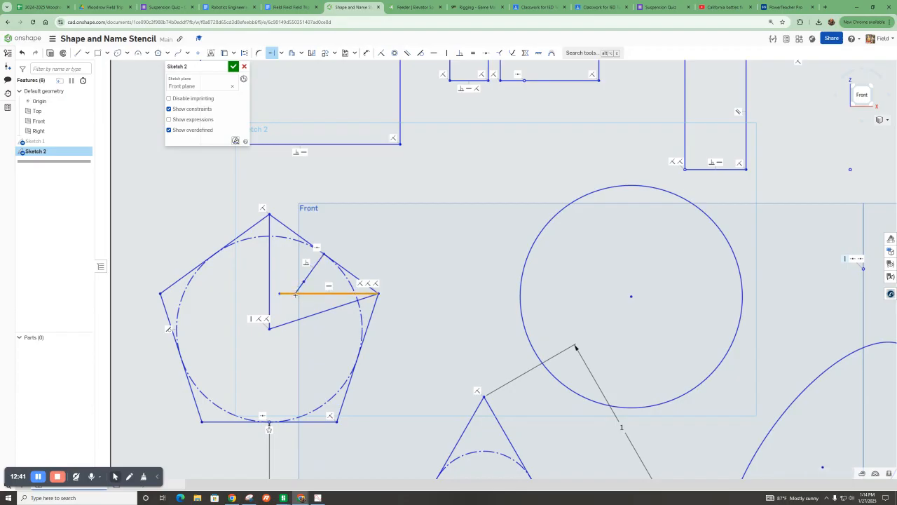
Draw a line from that intersection up to the top vertex, then trim the leftover guide segments to leave one star point.
left_click(78, 53)
left_click(294, 293)
left_click(269, 214)
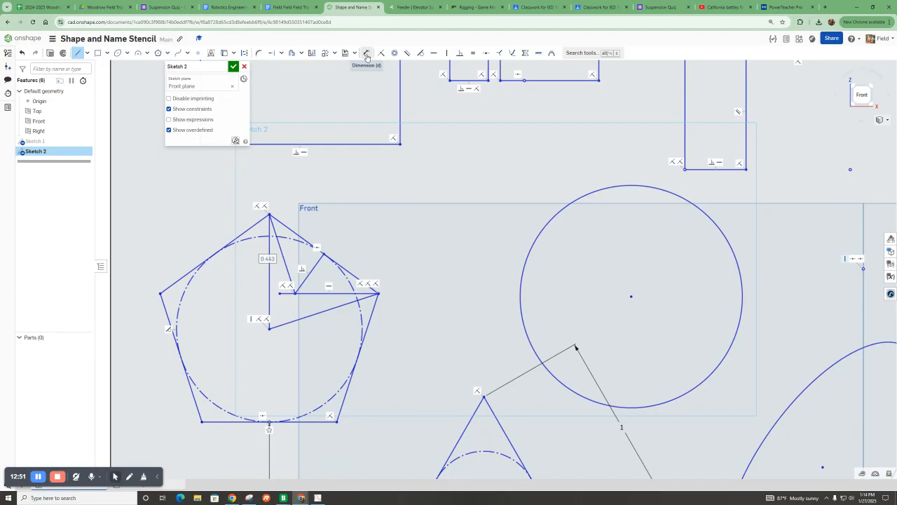
left_click(281, 54)
left_click(281, 67)
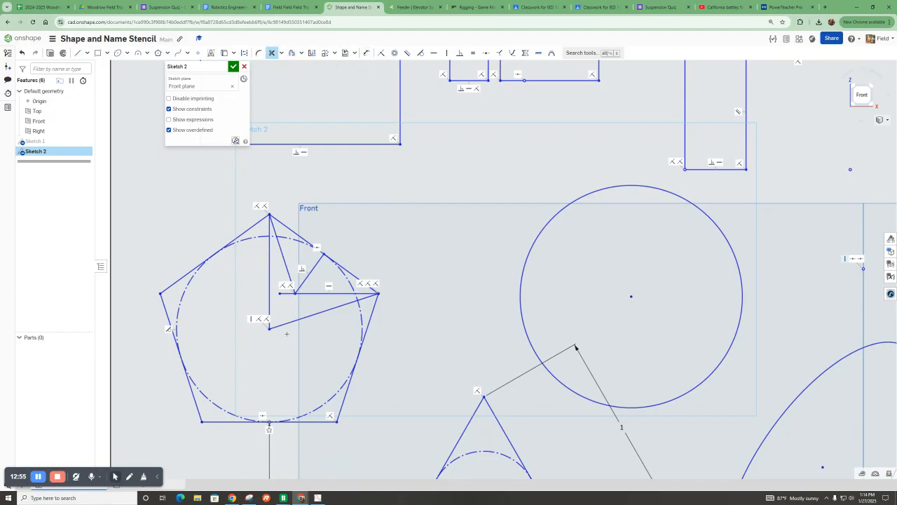
mouse_move(284, 309)
left_mouse_down()
mouse_move(284, 290)
mouse_move(249, 295)
left_mouse_up()
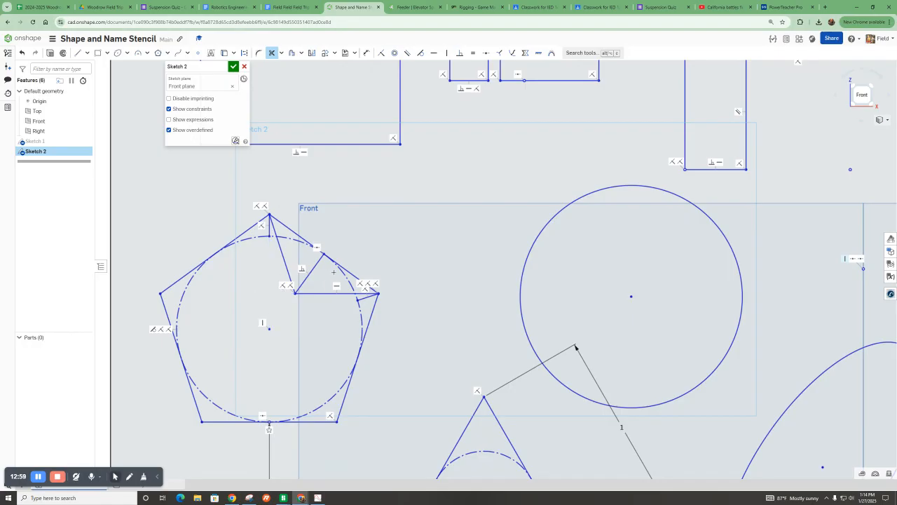
left_click_drag(309, 259, 308, 259)
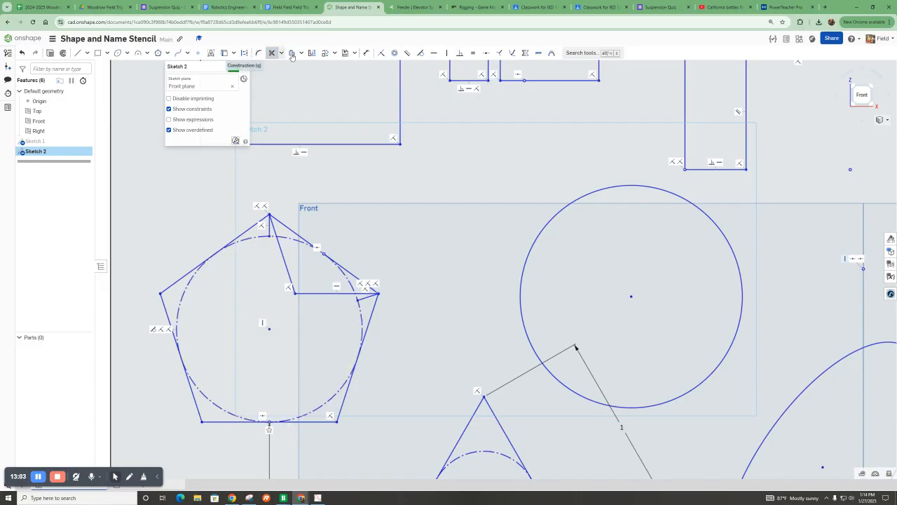
Circular pattern the two star-point lines around the pentagon's center with 5 instances.
left_click(334, 55)
left_click(338, 91)
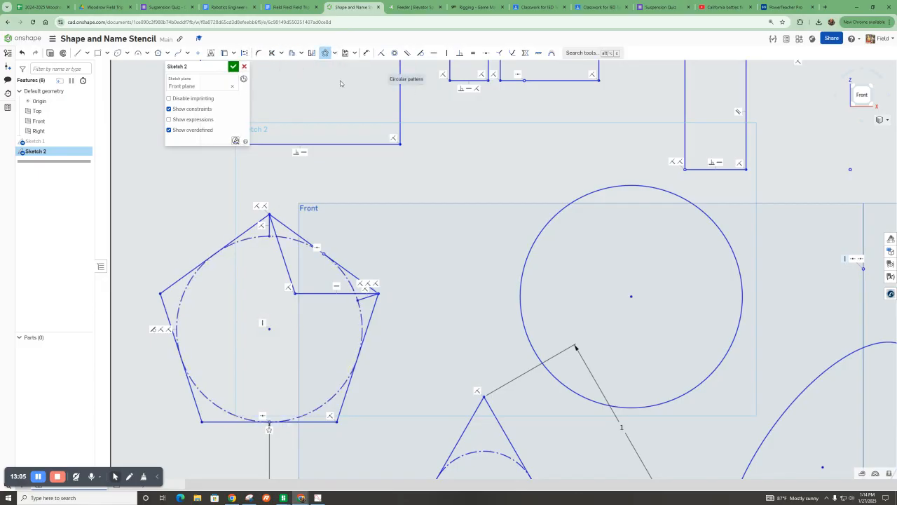
left_click(315, 294)
left_click(286, 274)
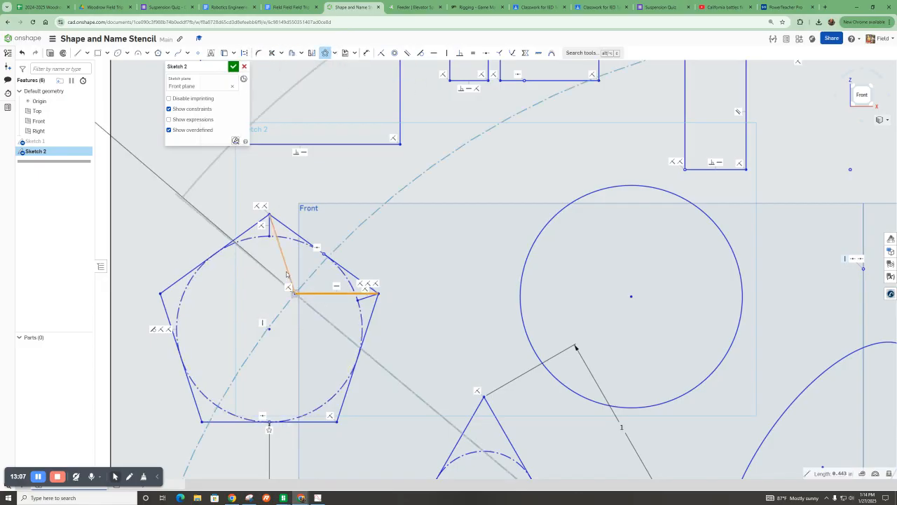
scroll(291, 280, "down", 5)
scroll(564, 448, "down", 3)
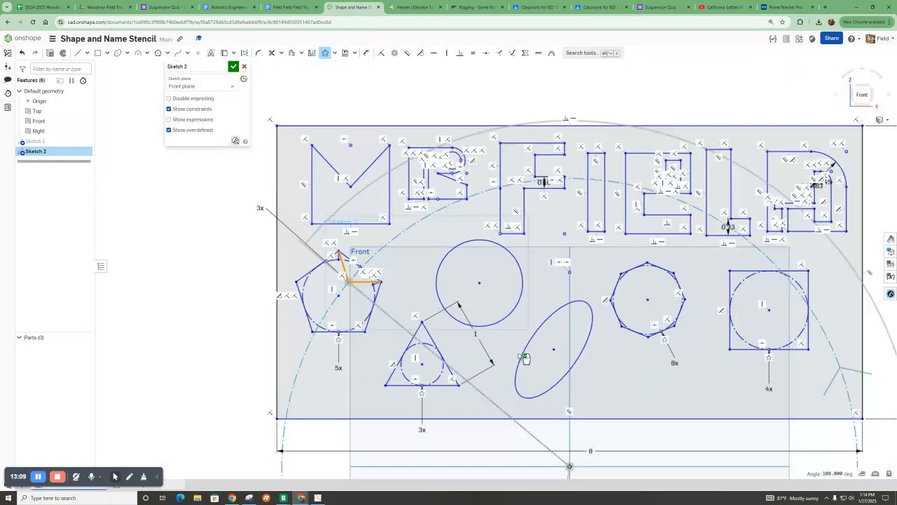
left_click_drag(563, 450, 364, 307)
scroll(365, 306, "up", 5)
scroll(361, 309, "down", 3)
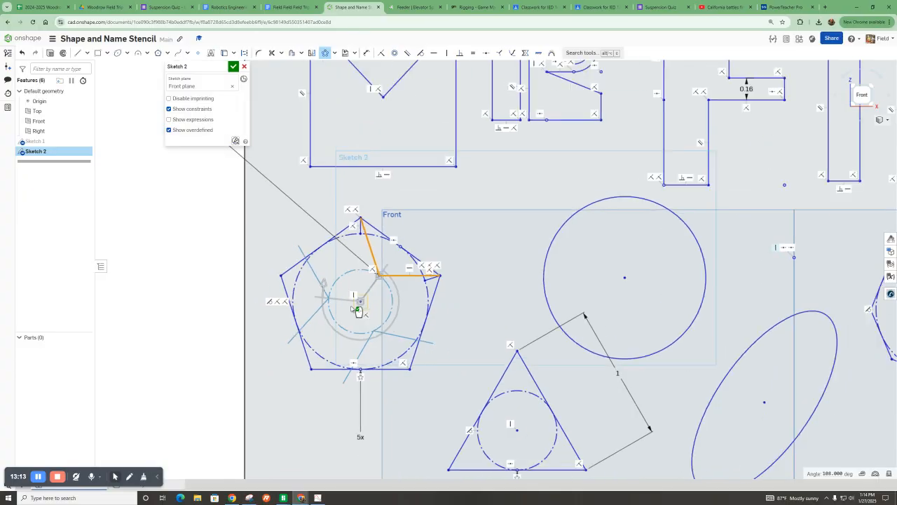
left_click(250, 182)
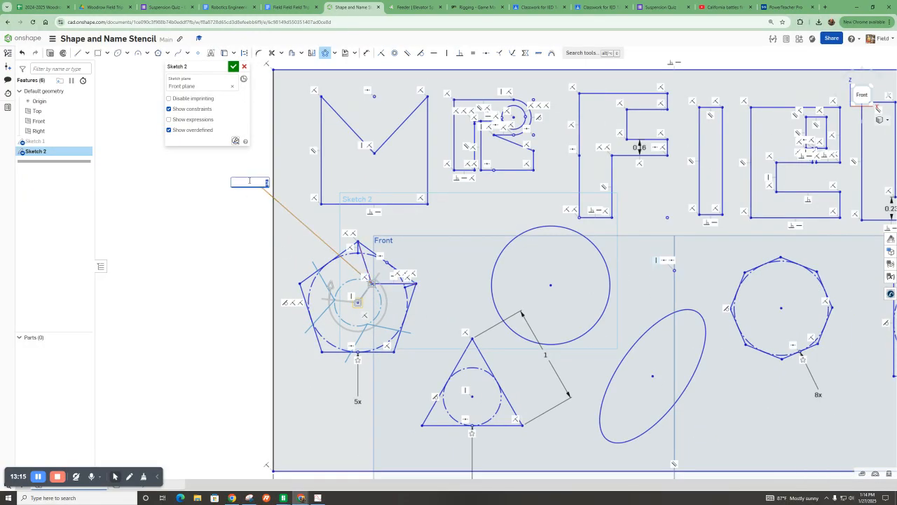
type("5x")
key("Return")
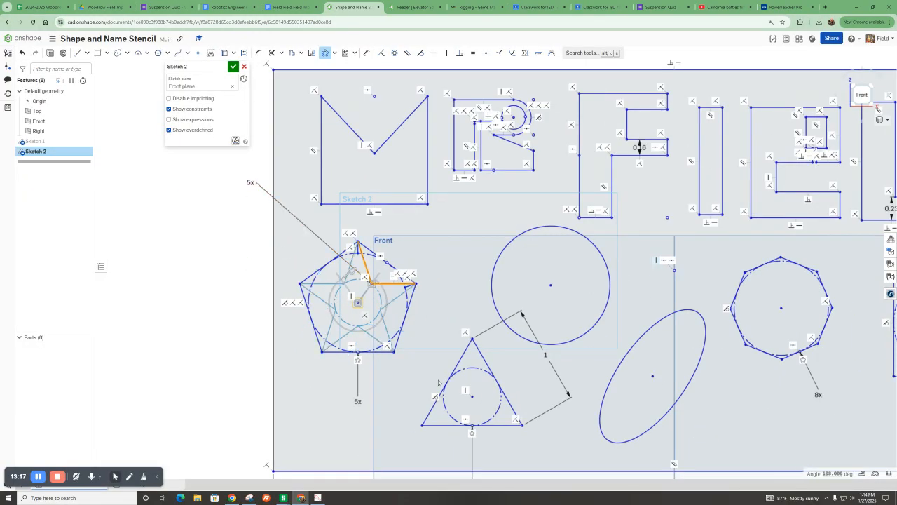
scroll(328, 333, "up", 3)
key("Return")
Trim away the pentagon's edges and inscribed circle, leaving a five-pointed star outline.
left_click(271, 53)
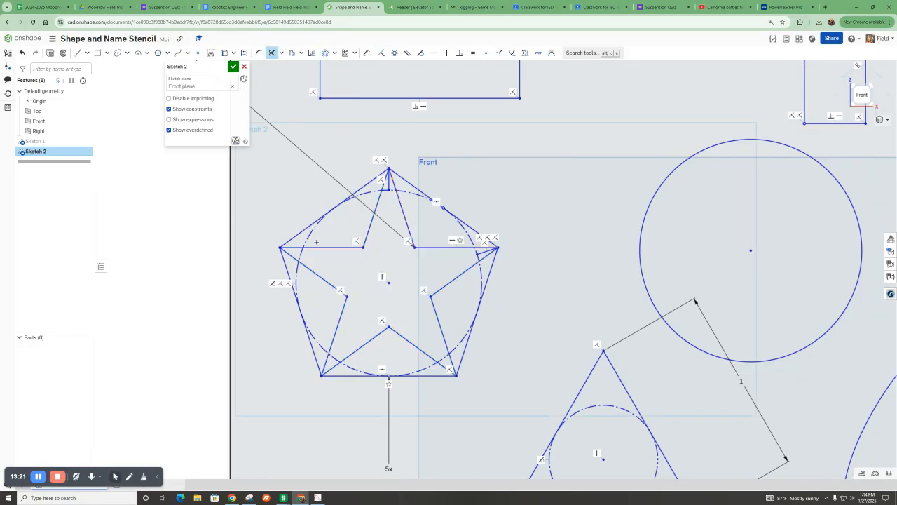
left_click_drag(311, 221, 247, 234)
left_click_drag(270, 272, 273, 264)
mouse_move(306, 299)
left_mouse_down()
mouse_move(302, 340)
mouse_move(313, 342)
left_mouse_up()
left_click_drag(297, 255, 293, 255)
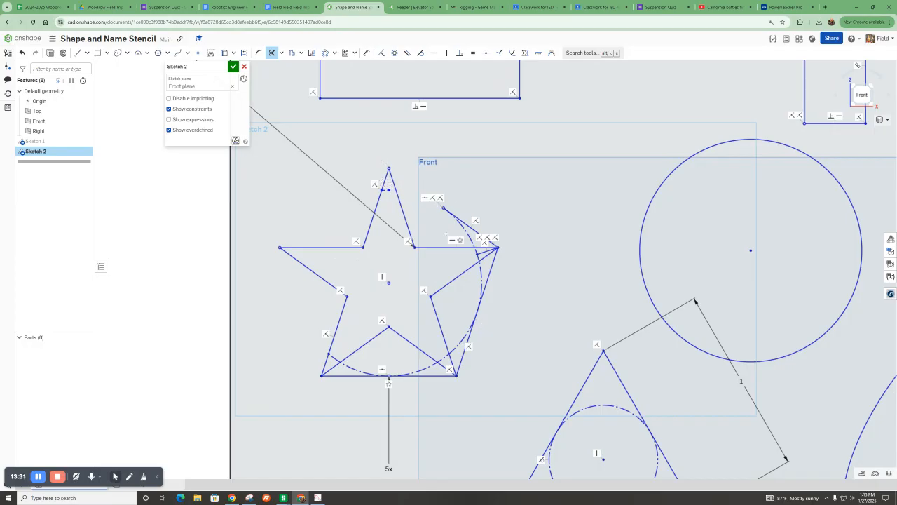
scroll(484, 259, "up", 4)
left_click_drag(499, 324, 420, 416)
mouse_move(311, 423)
left_mouse_down()
mouse_move(273, 439)
mouse_move(261, 419)
left_mouse_up()
left_click_drag(403, 402, 412, 414)
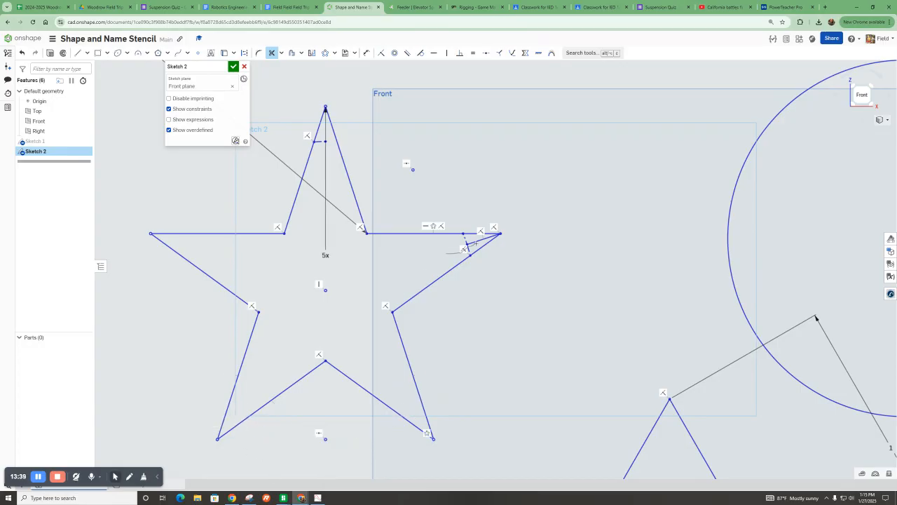
left_click_drag(462, 241, 455, 241)
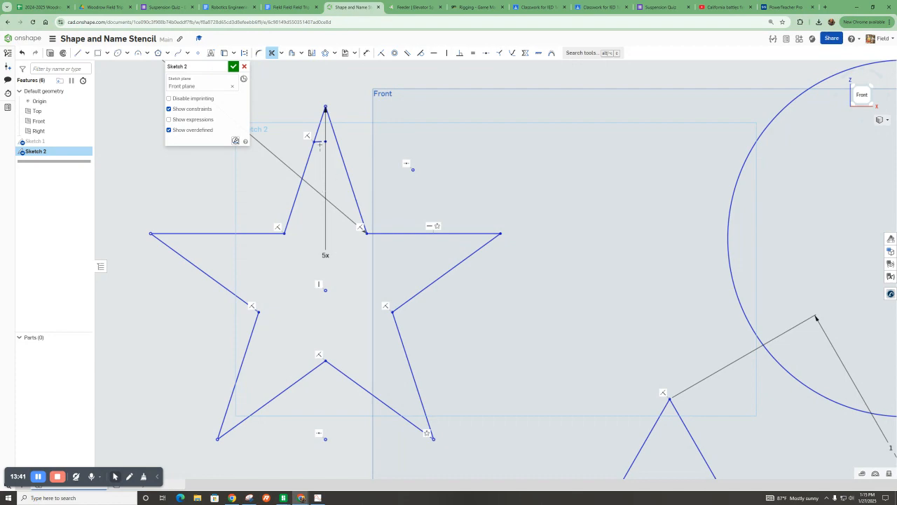
Move the four-sided polygon up and to the right within the outline.
scroll(320, 135, "down", 10)
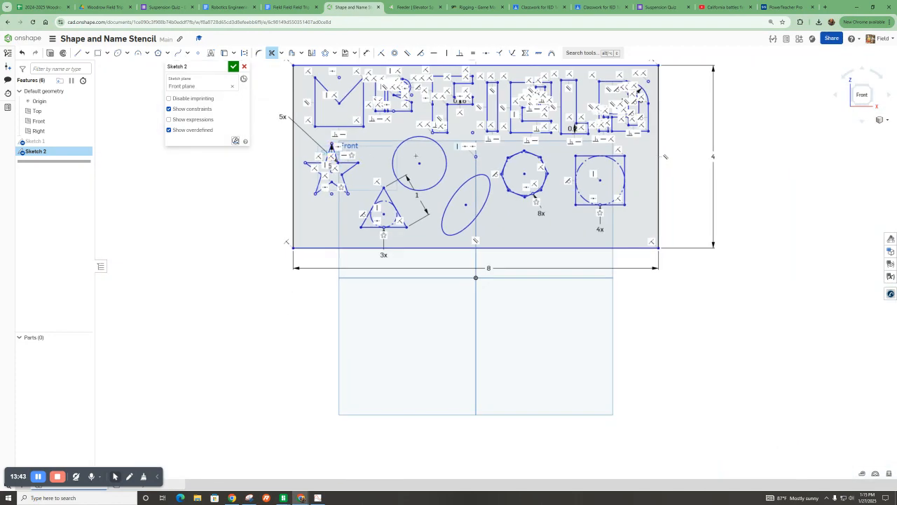
key("Escape")
mouse_move(601, 181)
left_mouse_down()
mouse_move(609, 178)
mouse_move(600, 190)
left_mouse_up()
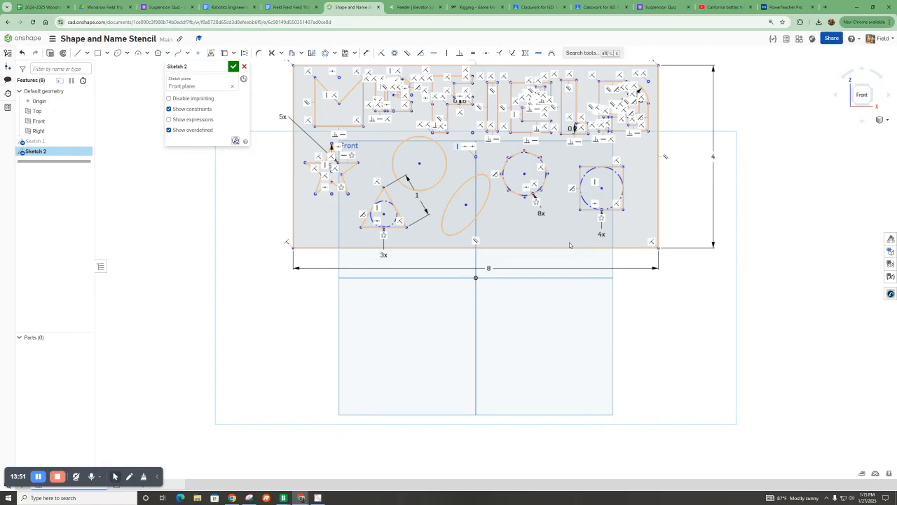
left_click_drag(603, 191, 622, 176)
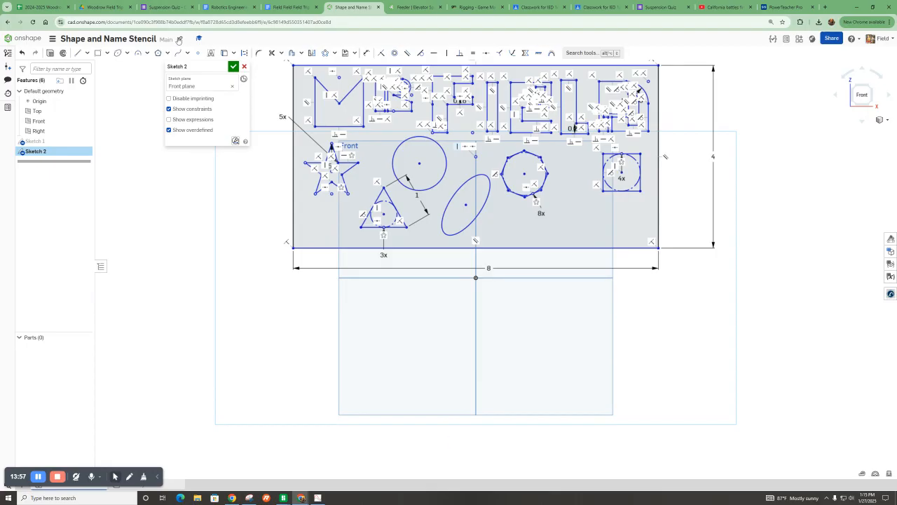
Draw a five-sided polygon about 0.85 in across below the square cut-out in the outline's lower right.
left_click(157, 53)
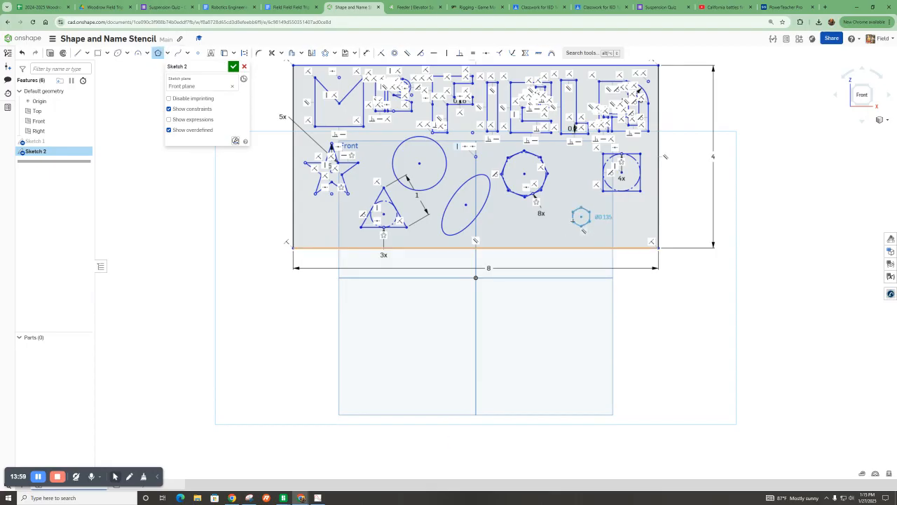
left_click(564, 227)
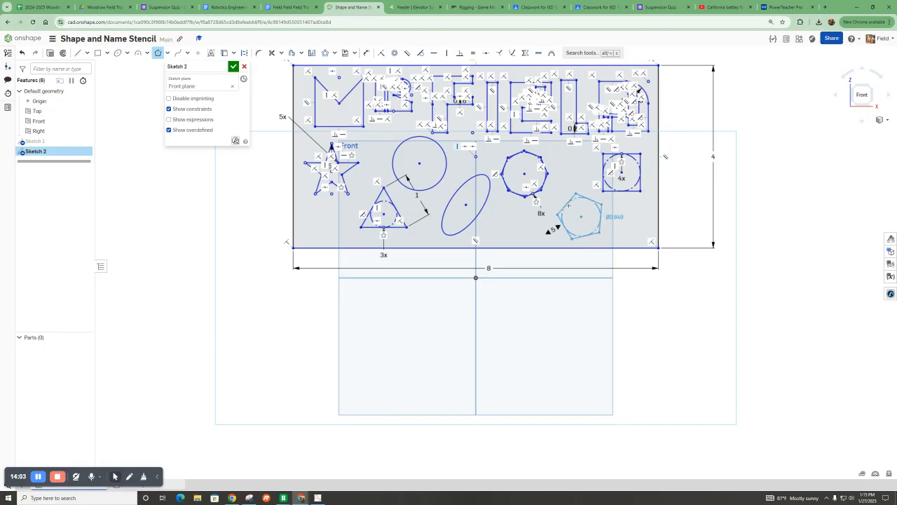
left_click(567, 206)
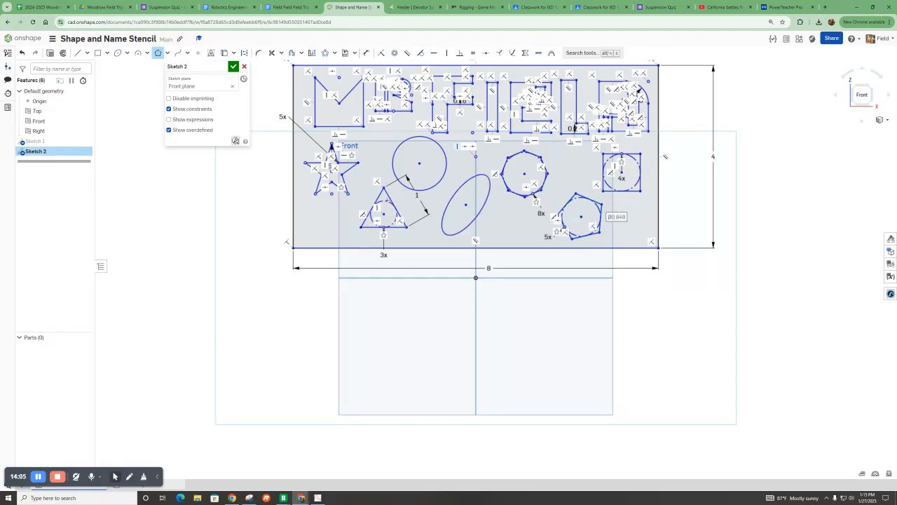
Finish and close the stencil sketch.
scroll(473, 208, "down", 2)
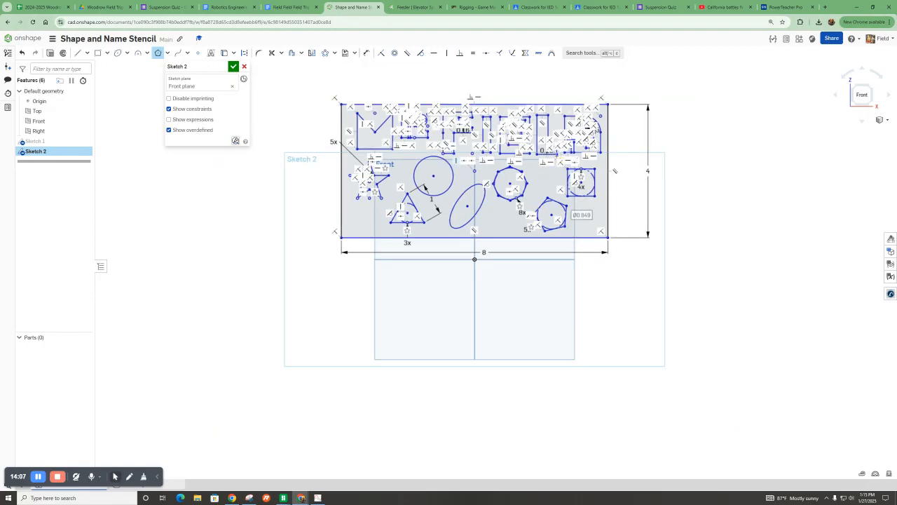
scroll(555, 156, "up", 2)
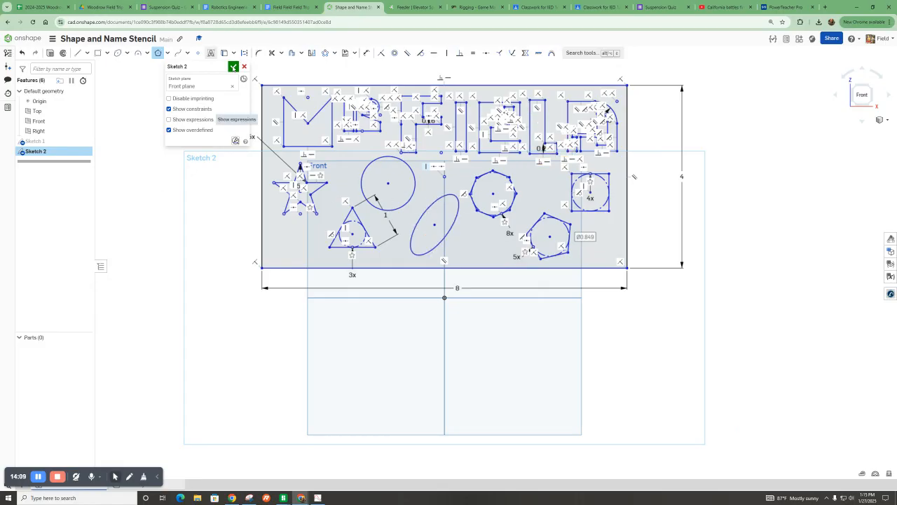
left_click(233, 67)
Extrude the sketch regions as a new solid 0.125 in deep to form the stencil plate.
scroll(210, 246, "down", 1)
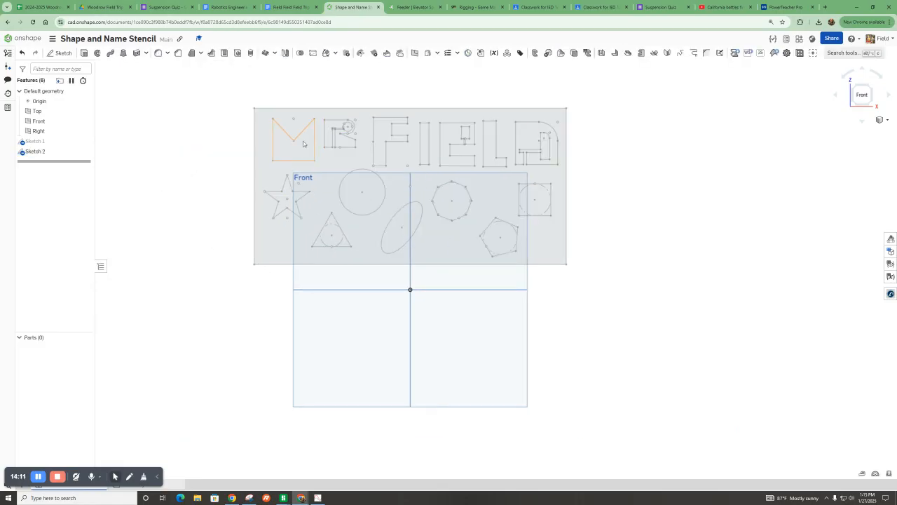
scroll(307, 138, "up", 1)
left_click(332, 197)
mouse_move(332, 198)
right_mouse_down()
mouse_move(348, 246)
mouse_move(327, 232)
right_mouse_up()
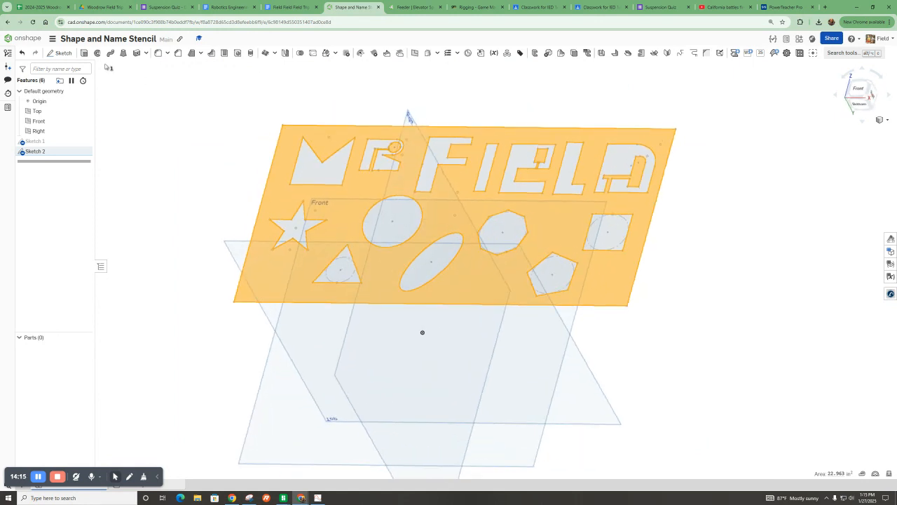
left_click(84, 53)
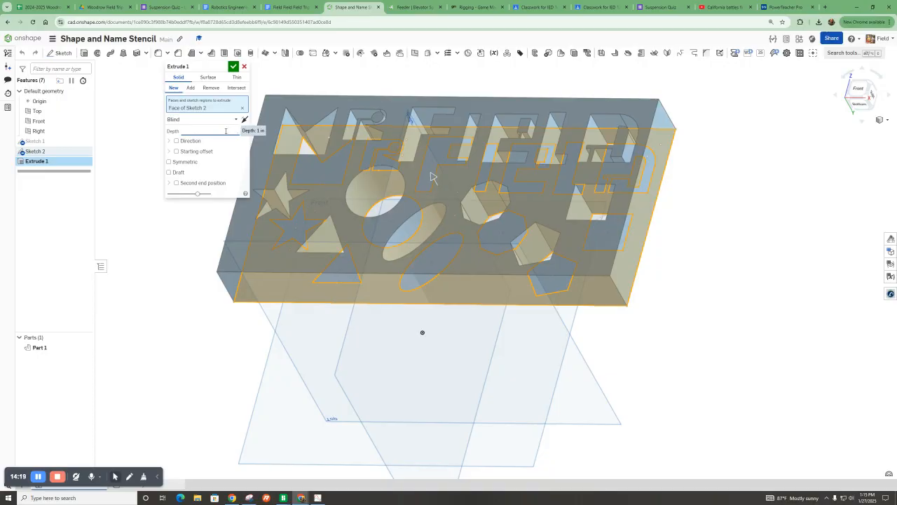
right_click_drag(445, 201, 376, 249)
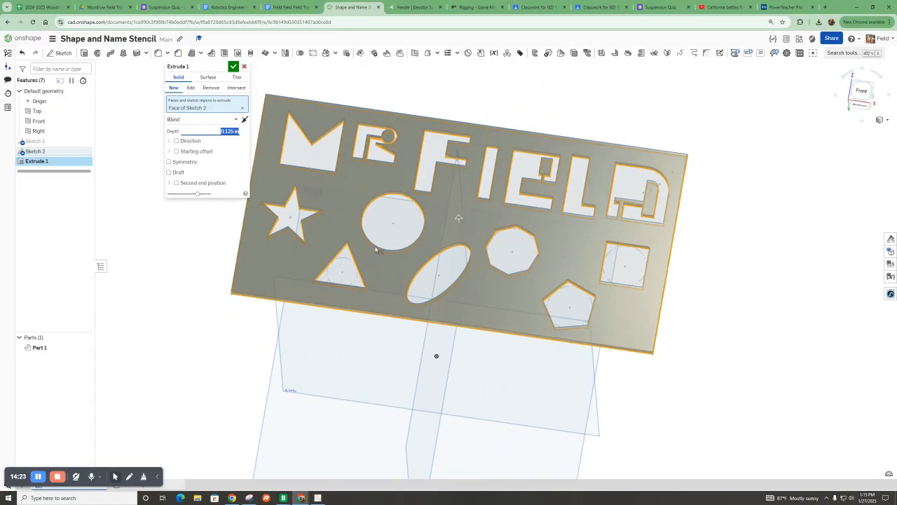
left_click(234, 66)
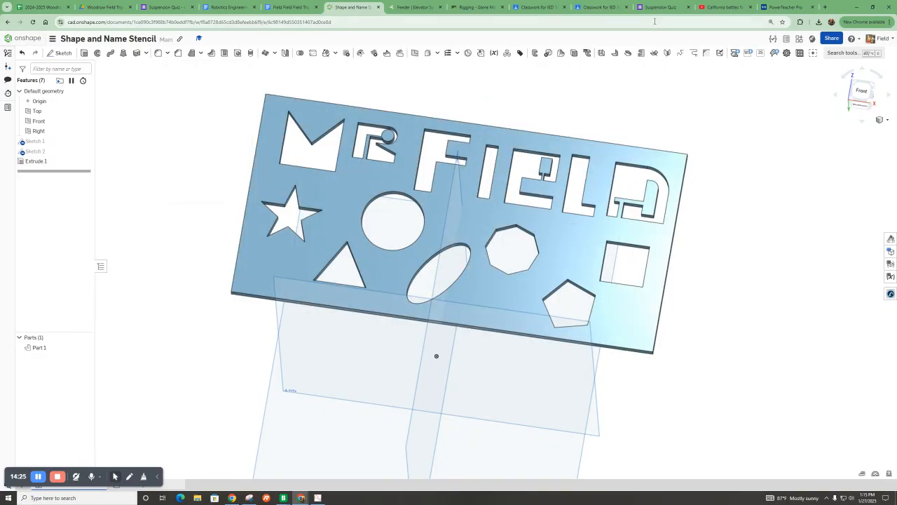
right_click_drag(357, 188, 394, 202)
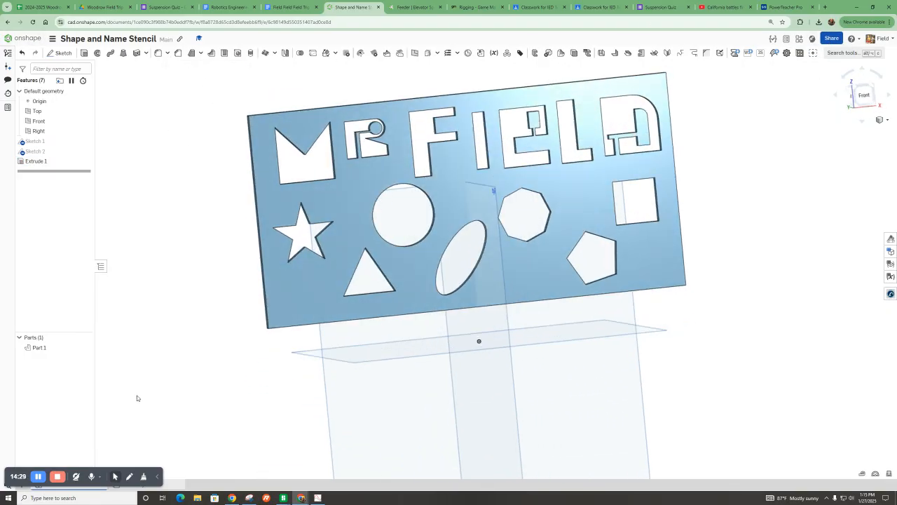